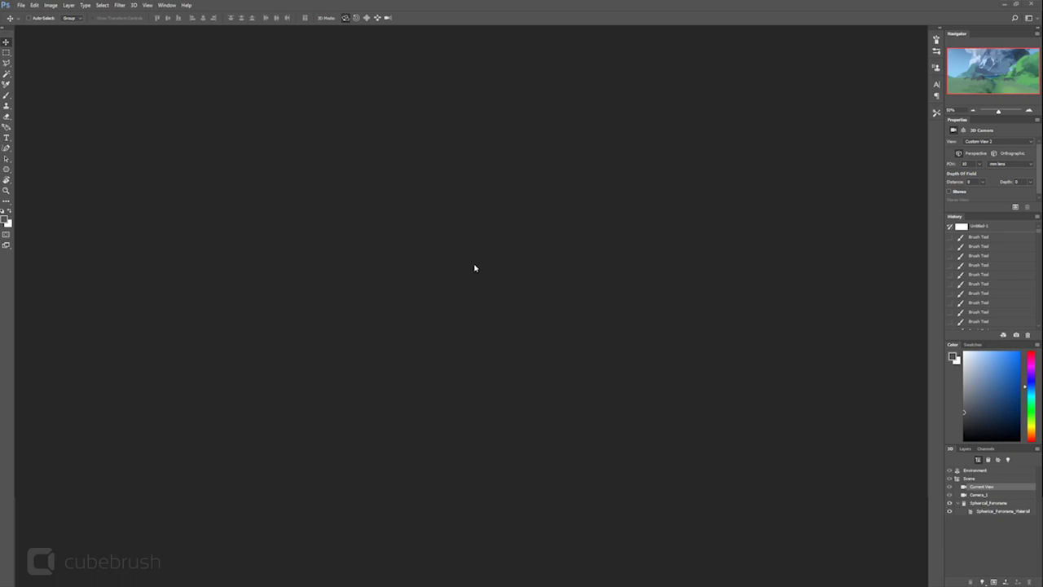
Step: Switch from the 3D workspace back to the custom general painting workspace
left_click(965, 448)
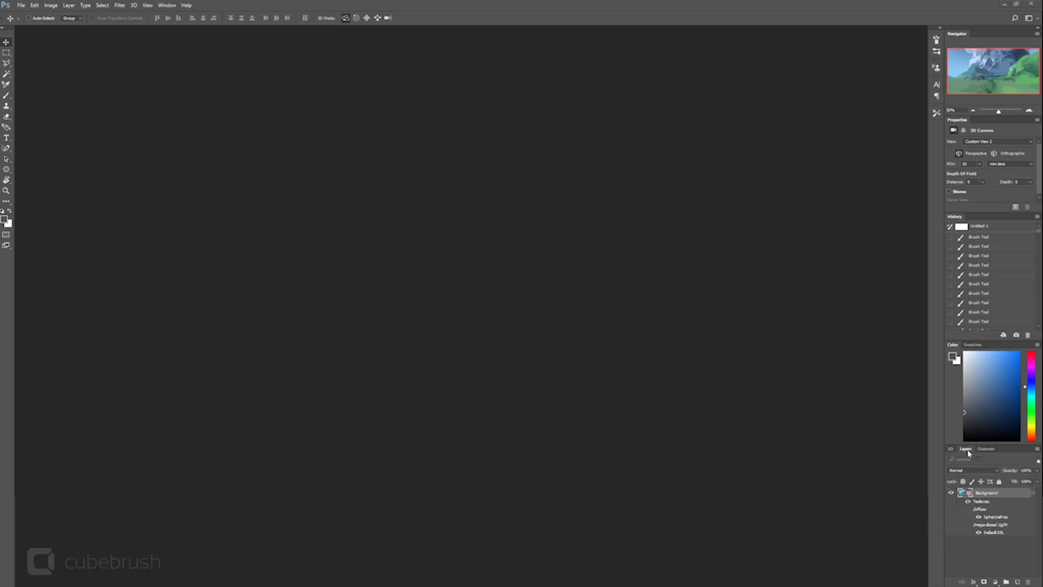
left_click(1030, 18)
left_click(1003, 24)
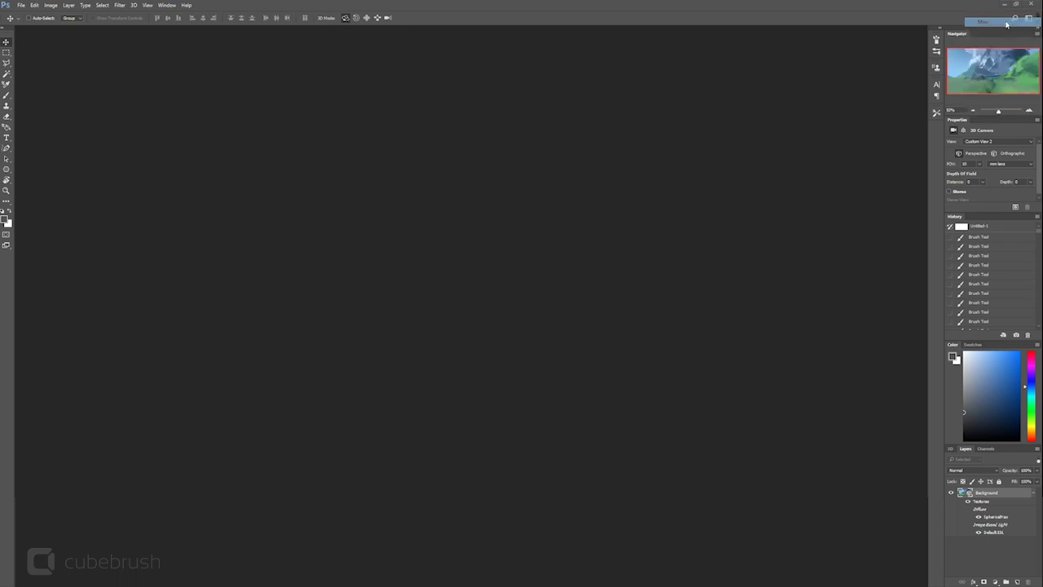
Step: Create a new 10000 x 5000 pixel document at 72 pixels/inch, RGB Color, 8 bit, with a white background
key("ctrl+n")
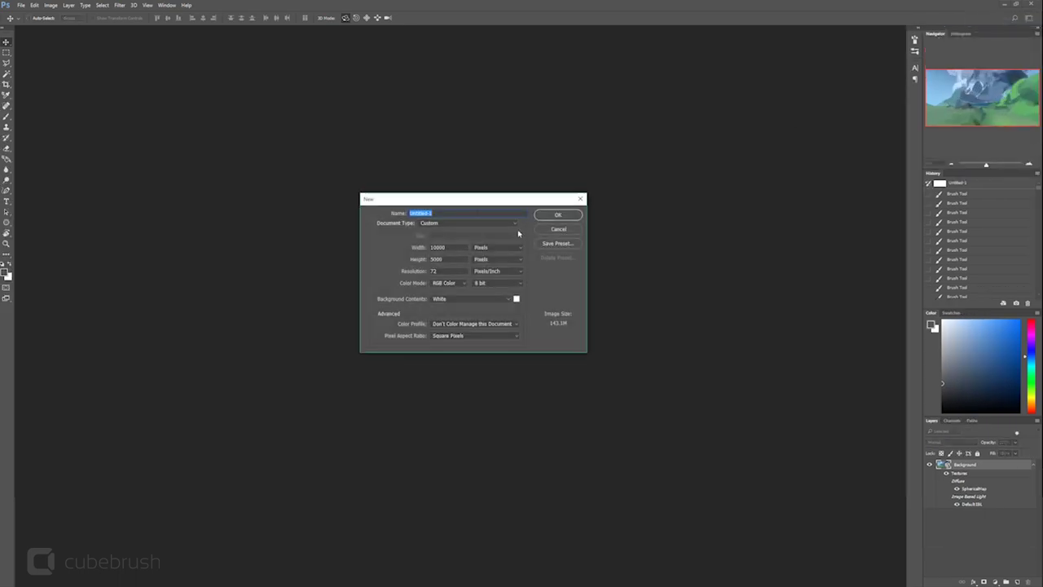
left_click_drag(461, 202, 441, 206)
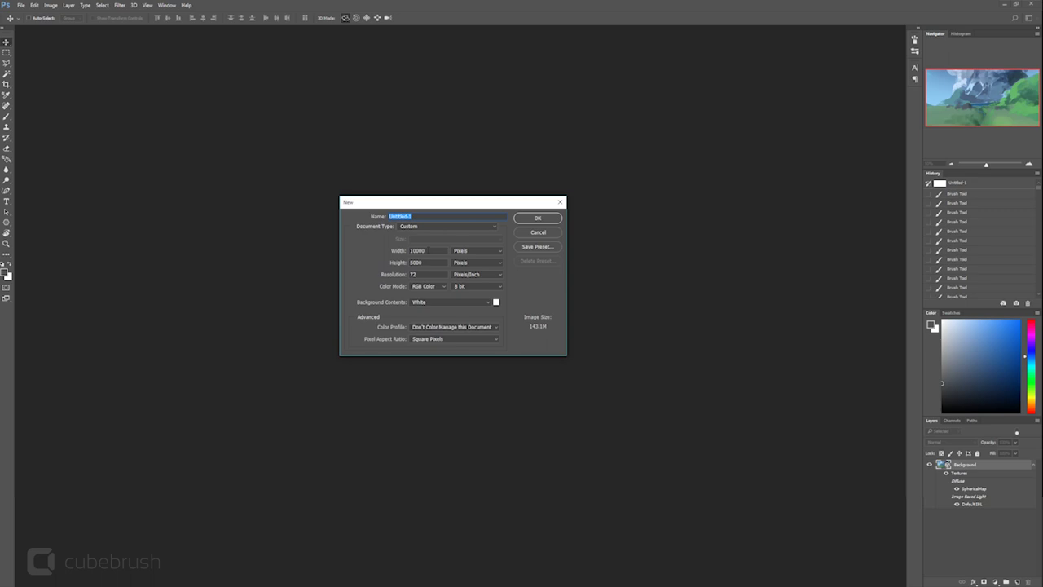
key("Tab")
mouse_move(450, 201)
left_mouse_down()
mouse_move(479, 204)
mouse_move(456, 209)
left_mouse_up()
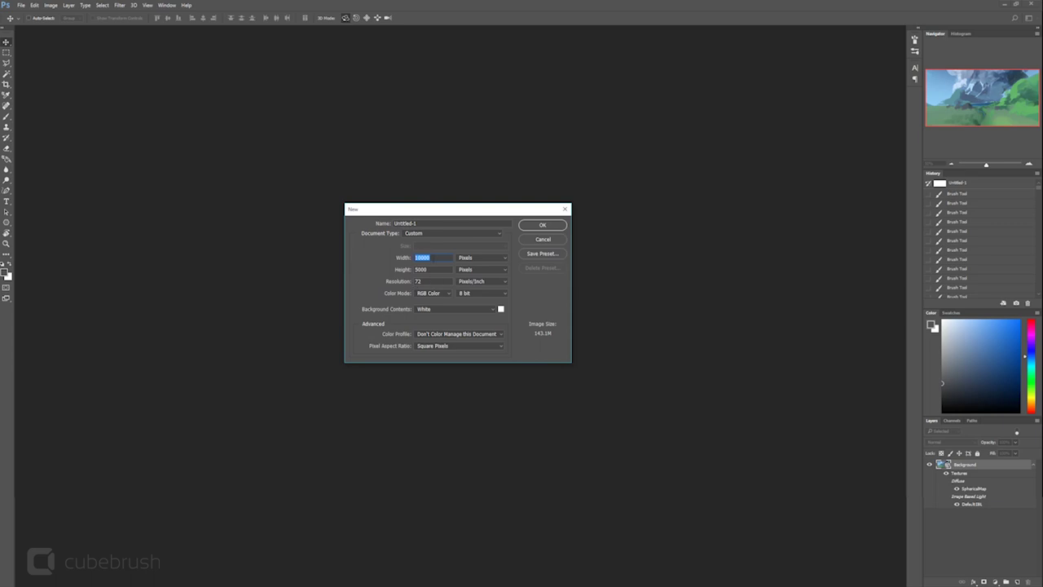
left_click_drag(455, 209, 471, 227)
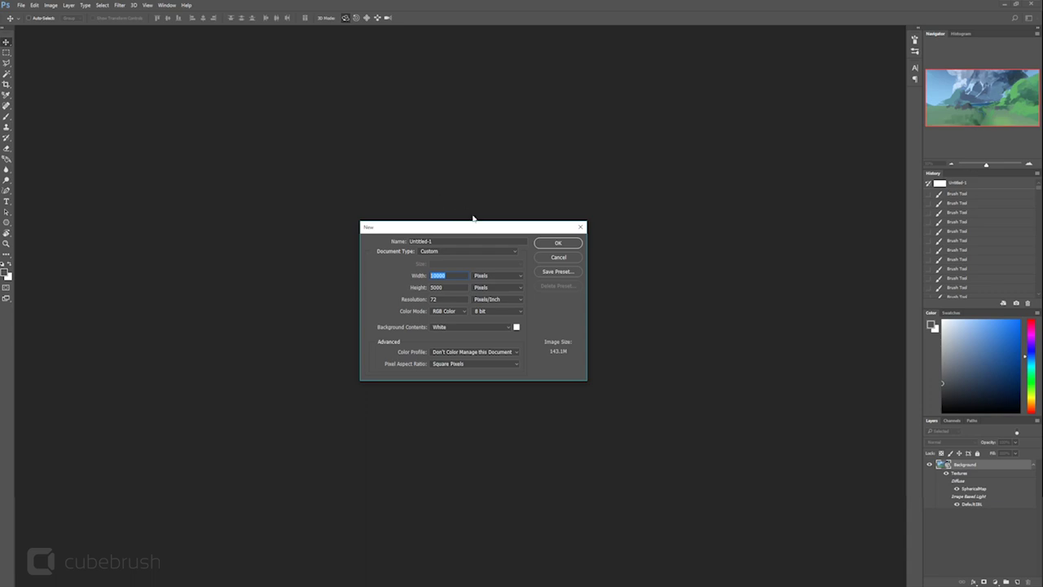
left_click_drag(472, 229, 460, 243)
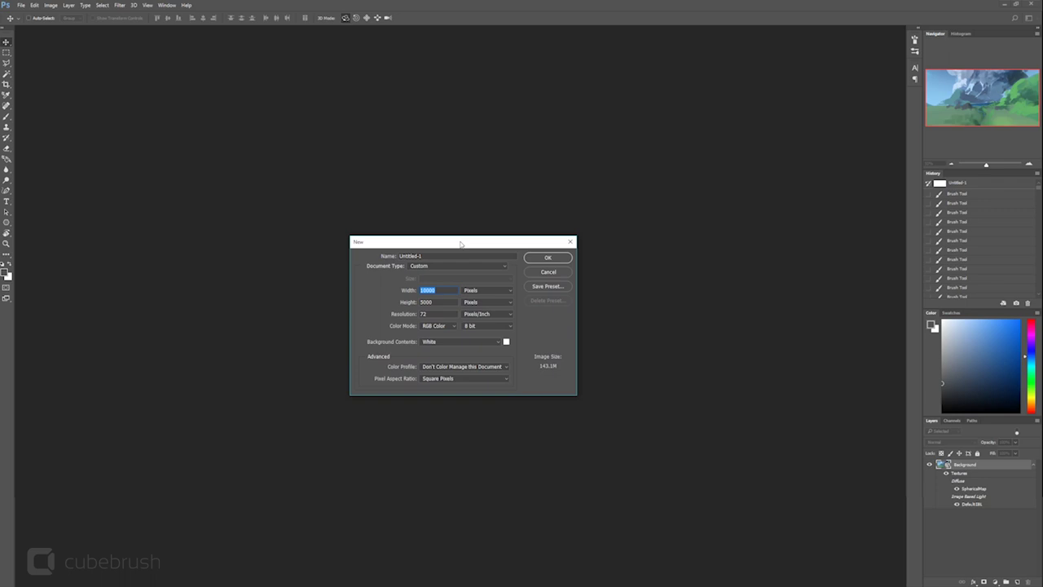
left_click_drag(460, 244, 478, 230)
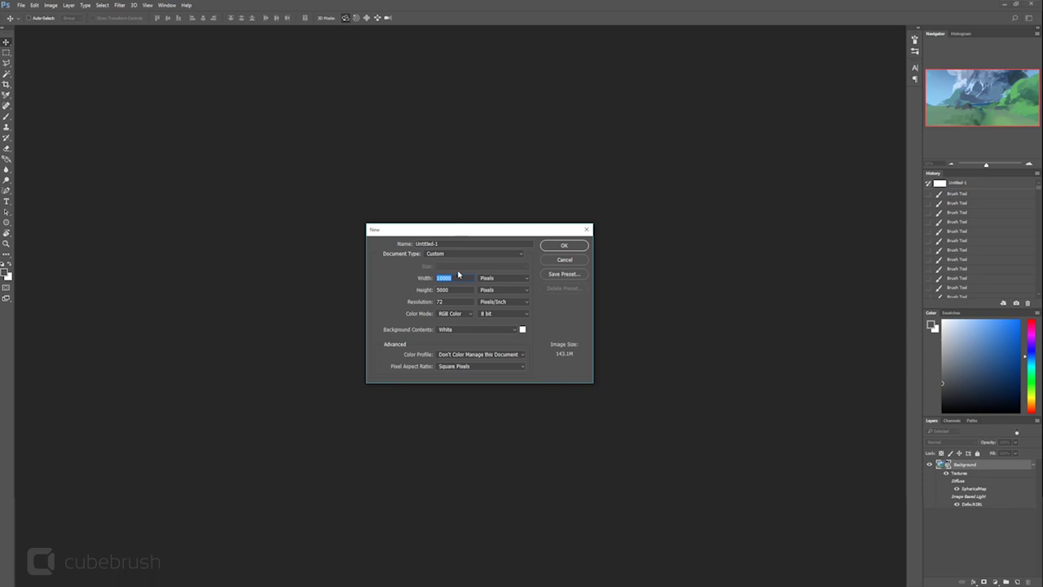
left_click_drag(479, 231, 476, 248)
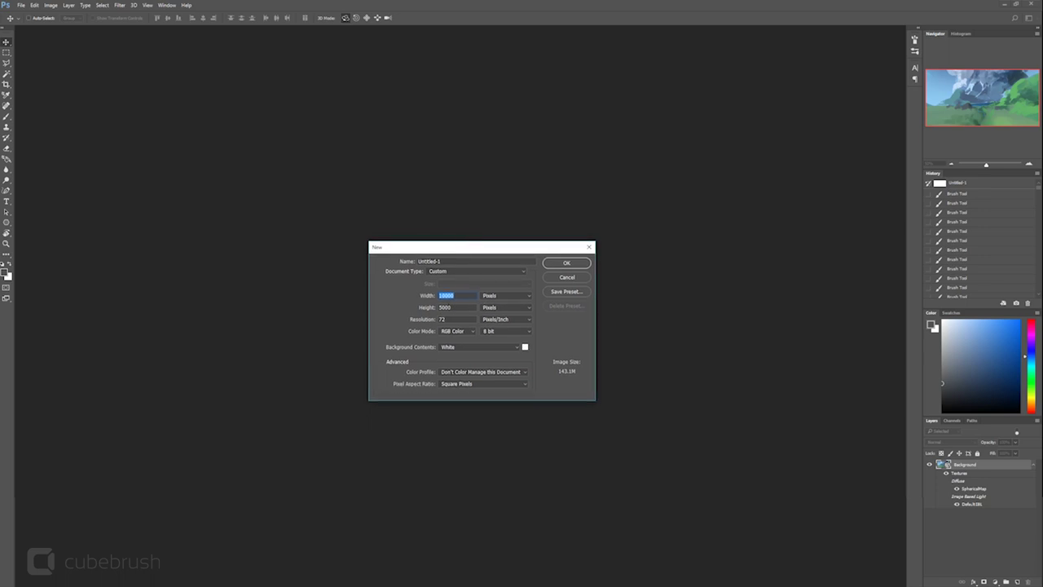
left_click_drag(487, 244, 469, 217)
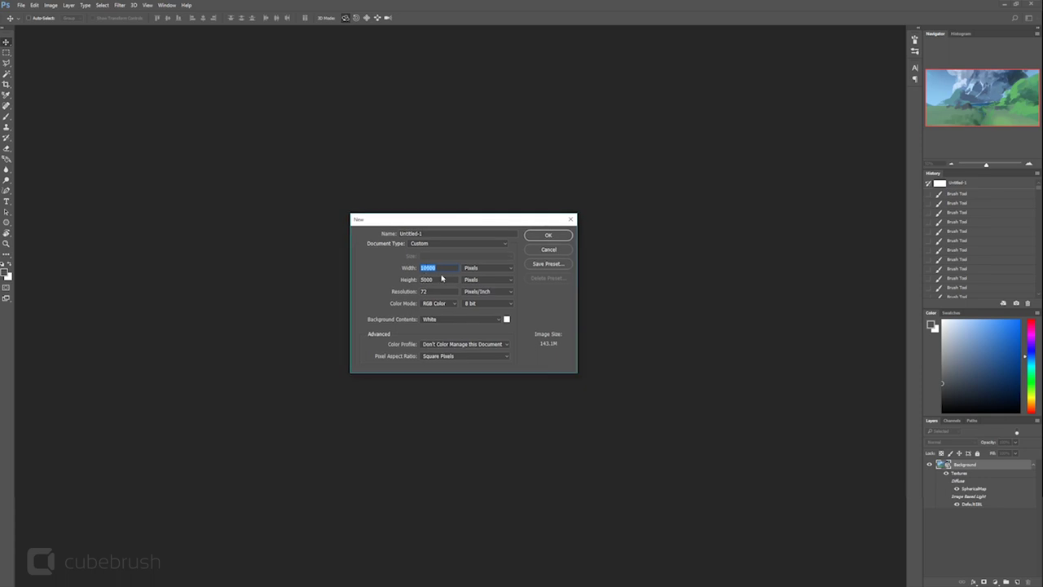
left_click_drag(472, 222, 480, 244)
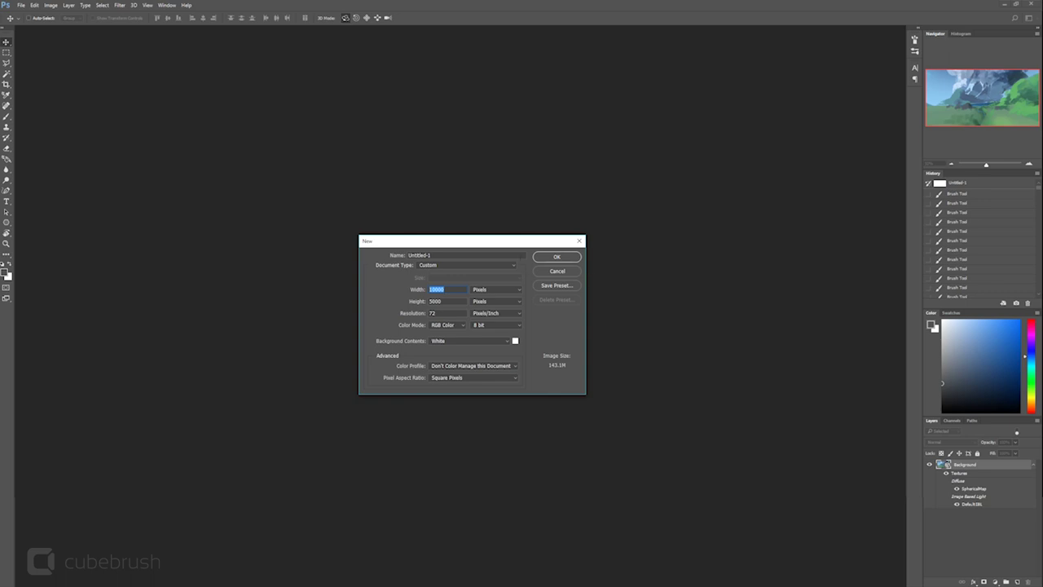
left_click_drag(476, 241, 486, 248)
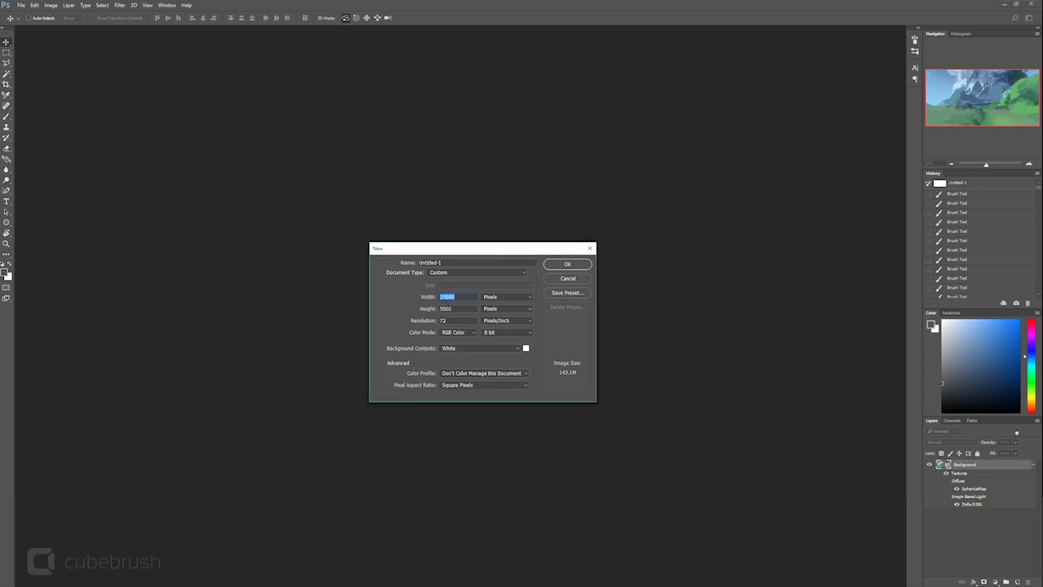
left_click(567, 265)
Step: Reposition the new document's floating window and enlarge it to leave empty space around the canvas
left_click_drag(368, 32, 439, 139)
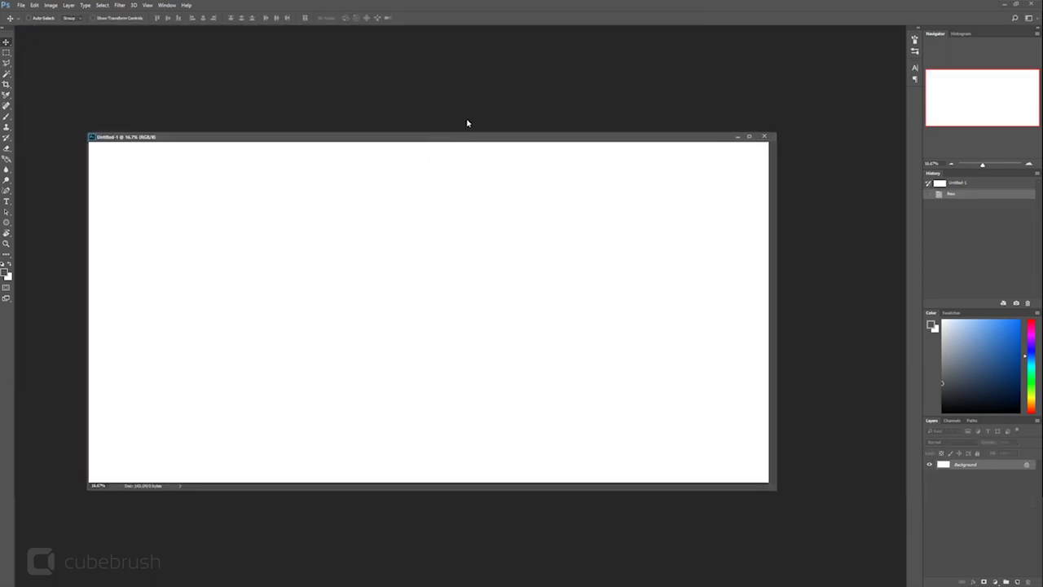
left_click_drag(396, 135, 384, 112)
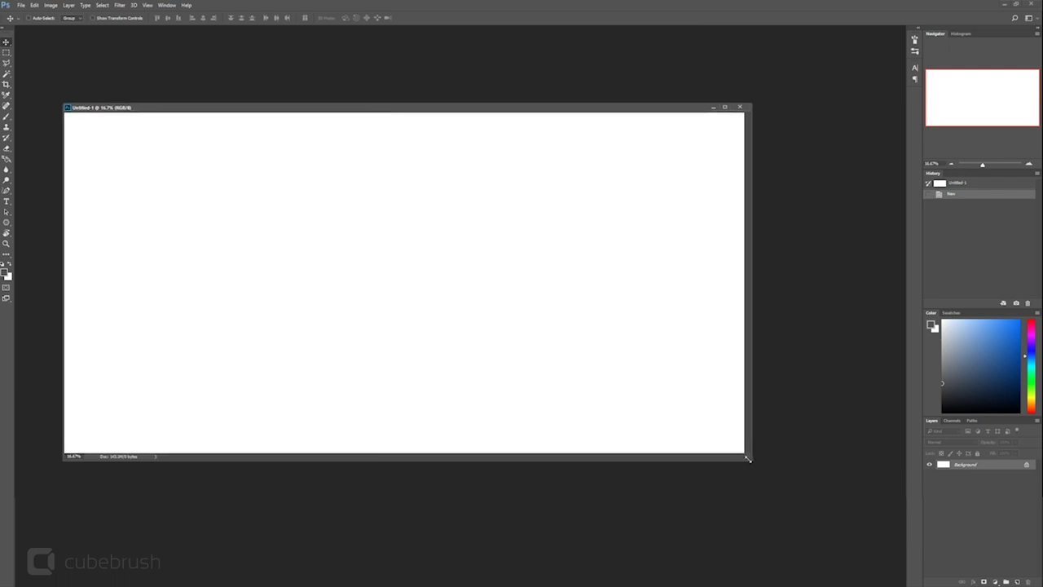
left_click_drag(750, 462, 881, 540)
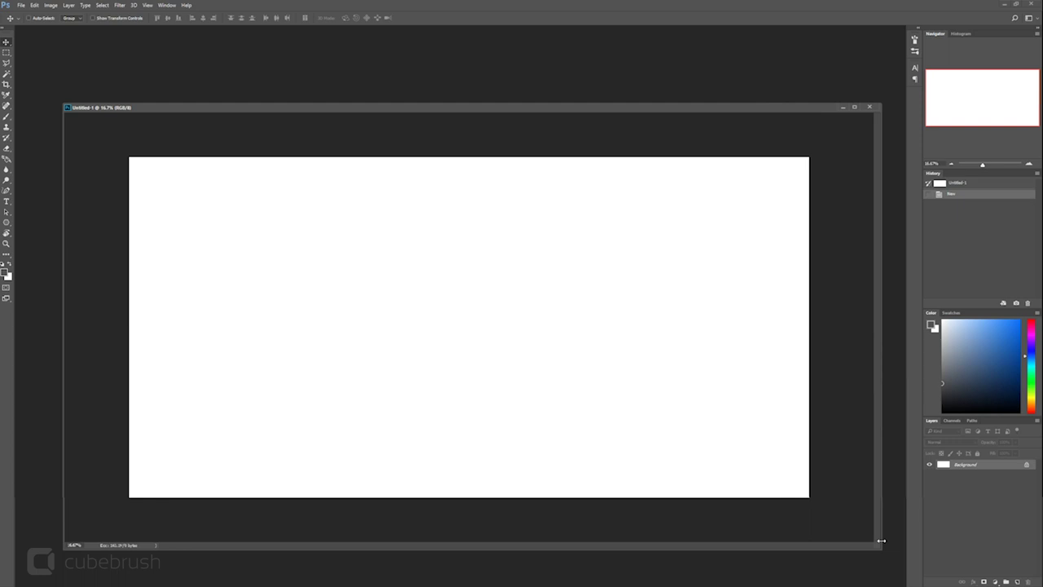
Step: With the Brush tool in dark grey, paint a horizontal line across the canvas middle and a small circle on a short stalk above it
key("b")
key("bracketleft")
key("bracketleft")
key("bracketleft")
key("bracketleft")
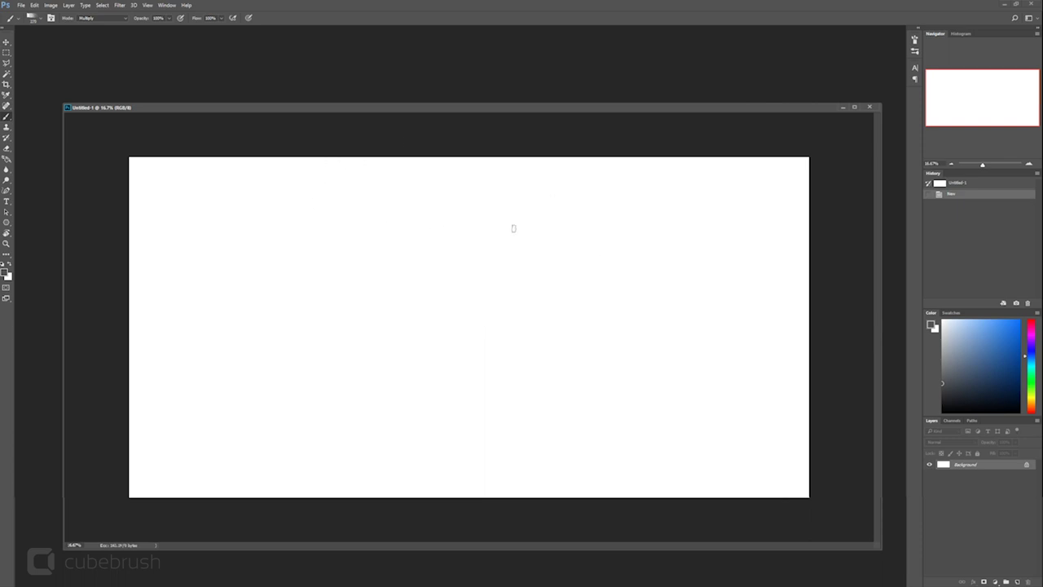
left_click(981, 372)
left_click(942, 381)
mouse_move(812, 325)
left_mouse_down()
mouse_move(249, 366)
mouse_move(98, 353)
mouse_move(104, 334)
mouse_move(603, 301)
mouse_move(823, 303)
left_mouse_up()
key("ctrl+z")
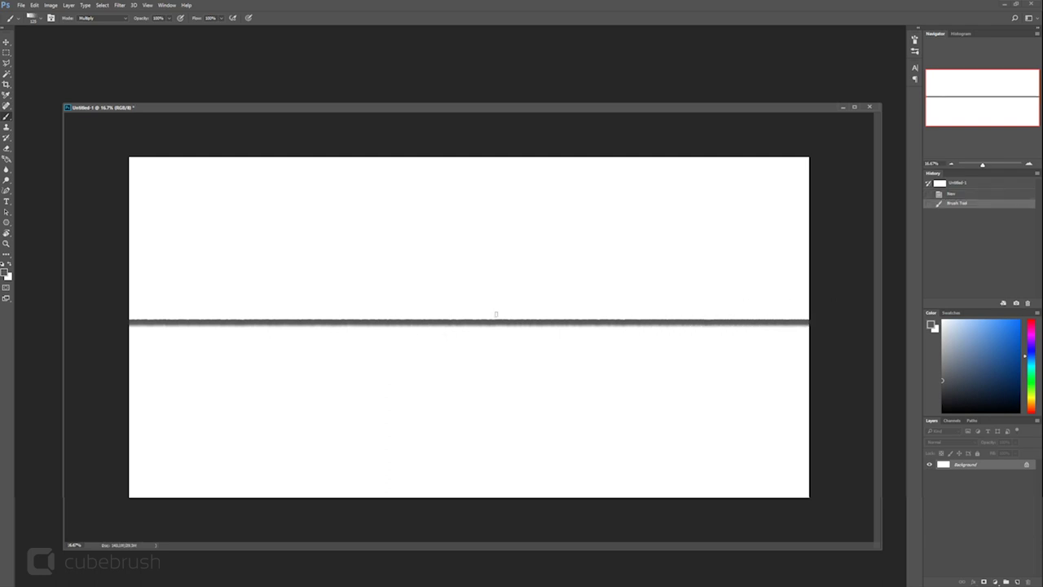
mouse_move(412, 322)
left_mouse_down()
mouse_move(401, 269)
mouse_move(412, 291)
left_mouse_up()
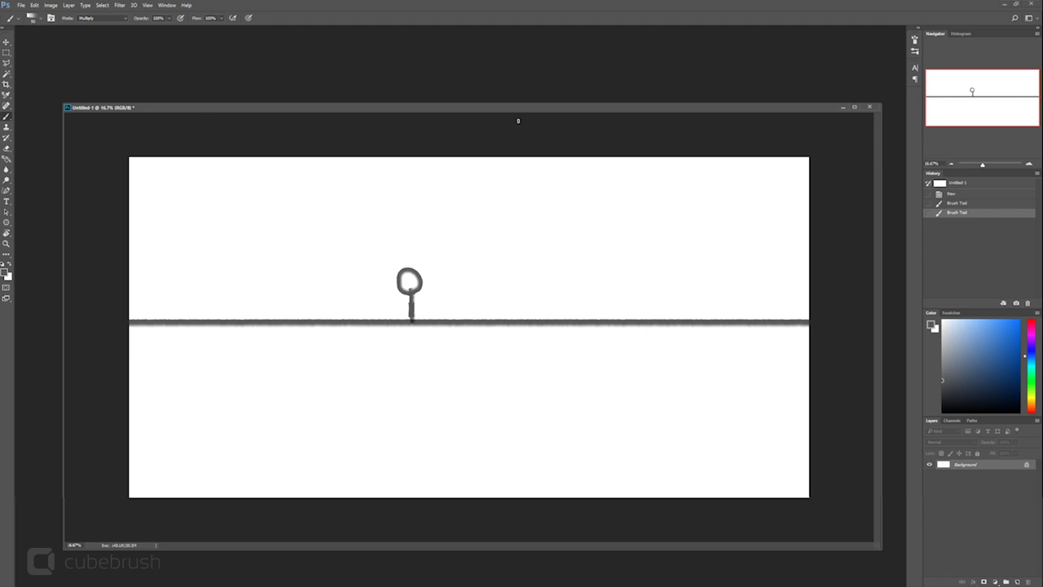
left_click_drag(494, 111, 503, 96)
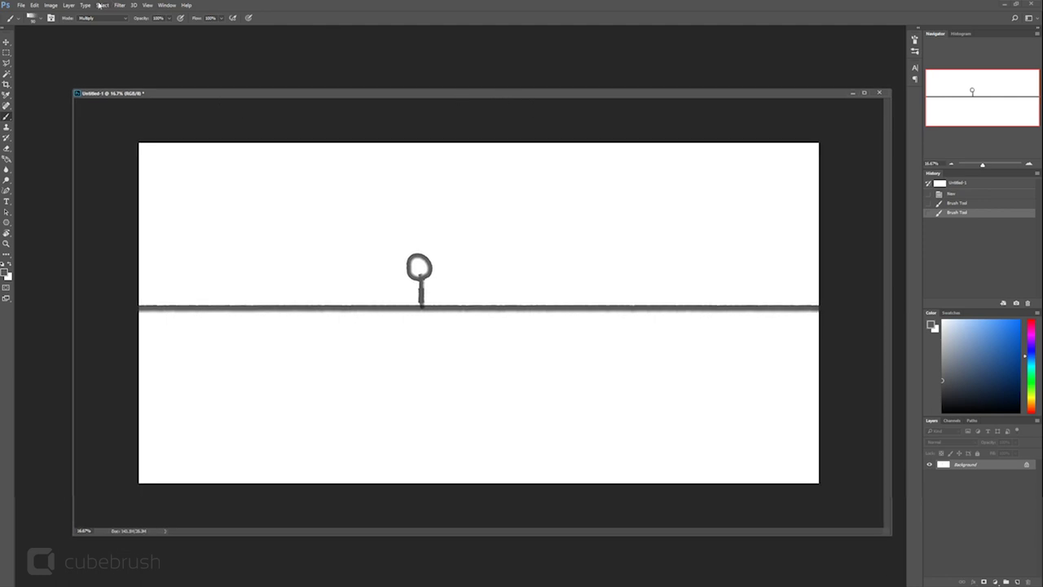
Step: Check the installed Photoshop CC version information and dismiss it
left_click(166, 5)
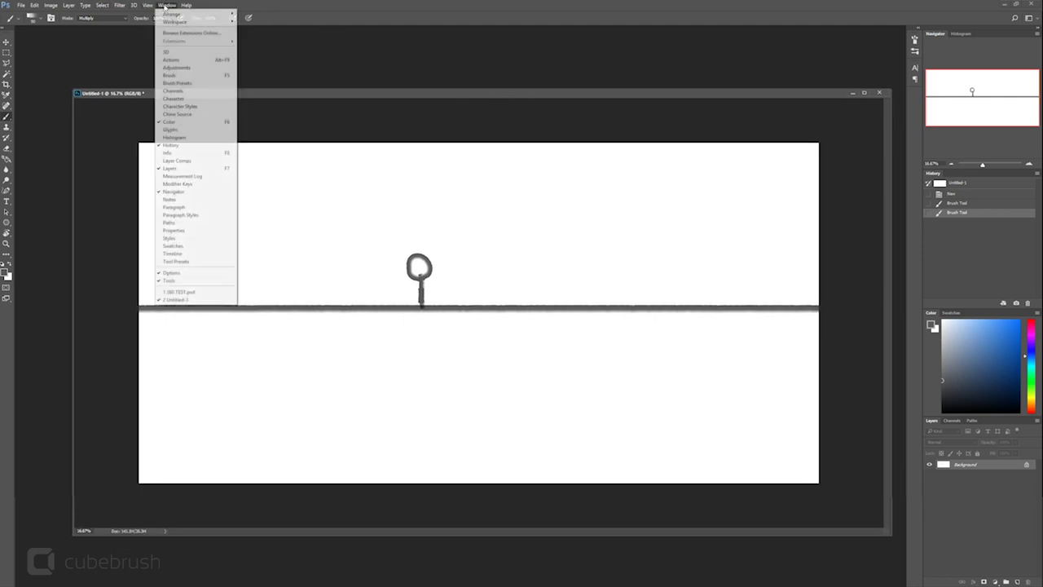
mouse_move(186, 5)
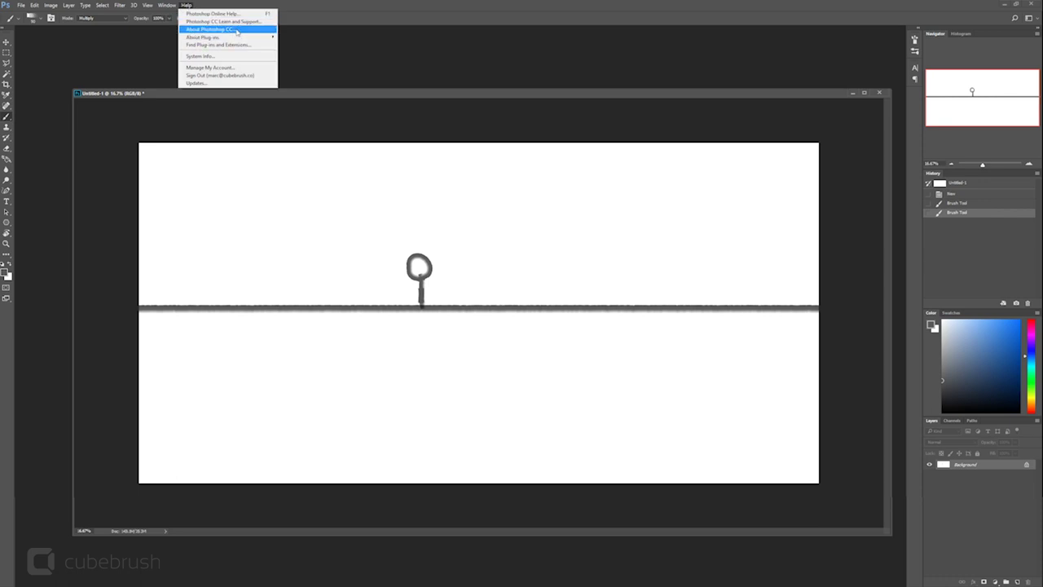
left_click(236, 31)
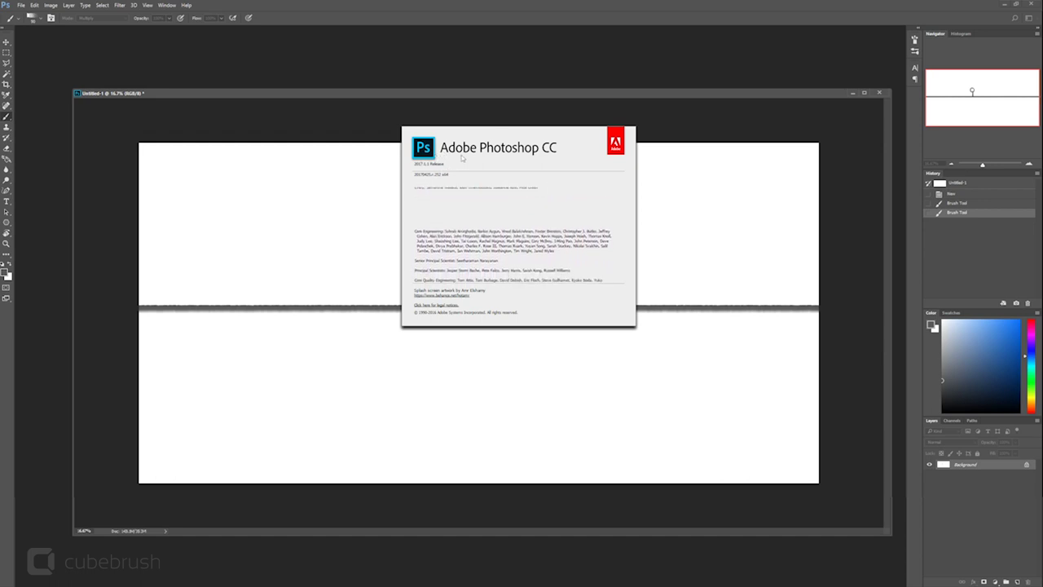
left_click(471, 95)
Step: Create a Spherical Panorama mesh from the painted Background layer and accept switching to the 3D workspace
left_click(168, 5)
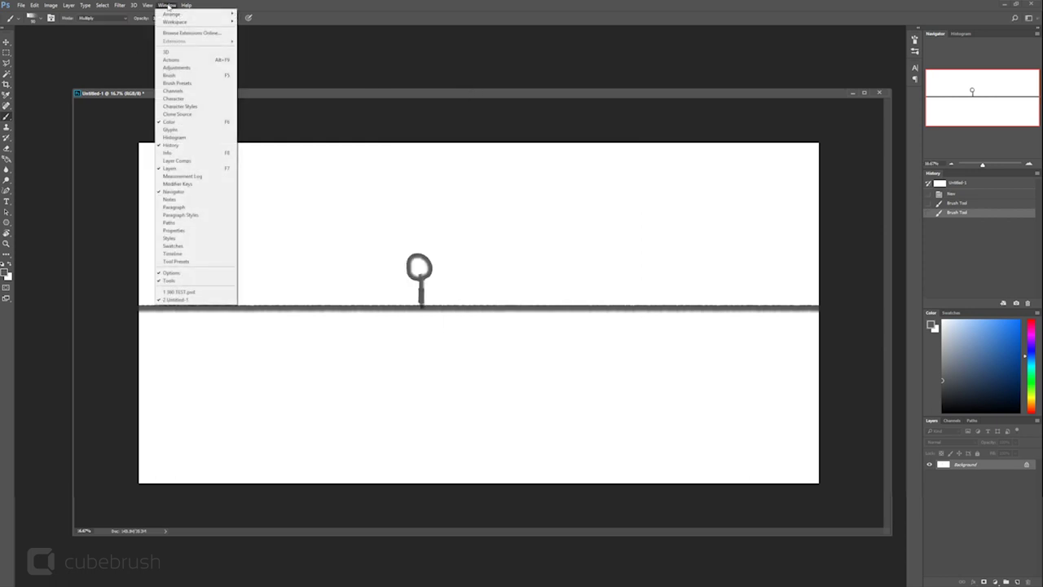
mouse_move(169, 23)
mouse_move(134, 6)
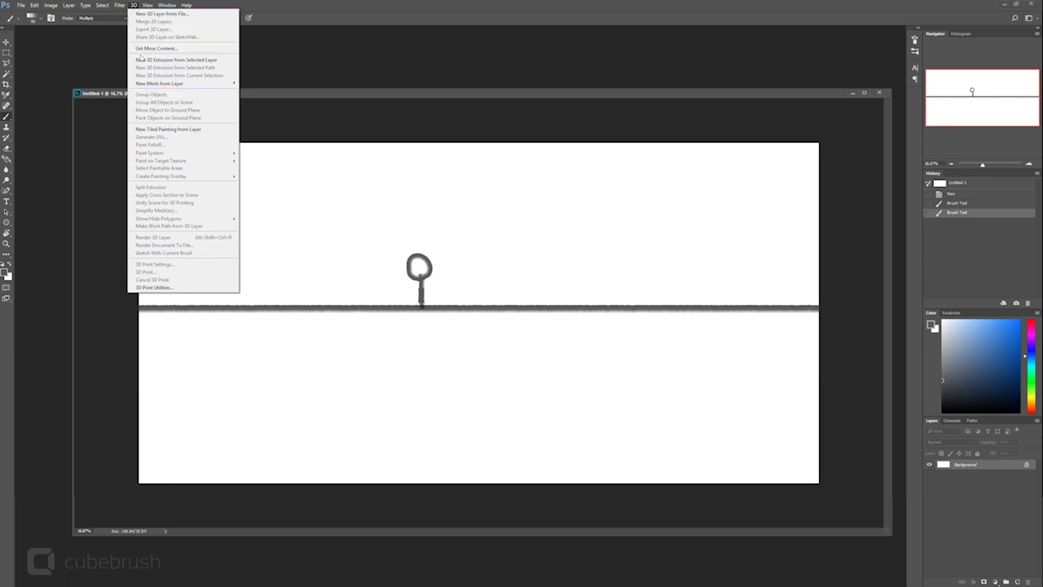
mouse_move(151, 86)
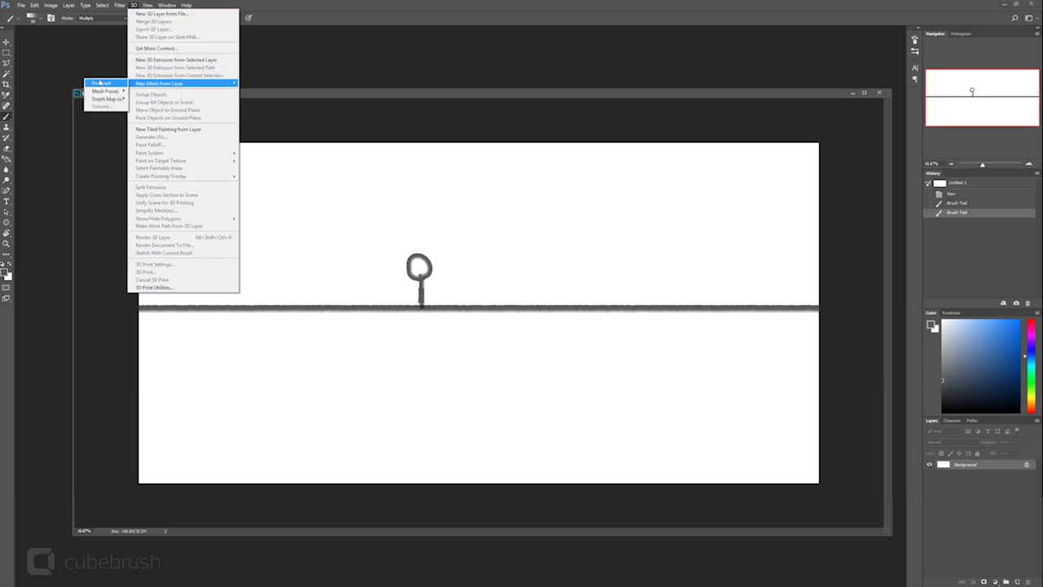
mouse_move(104, 90)
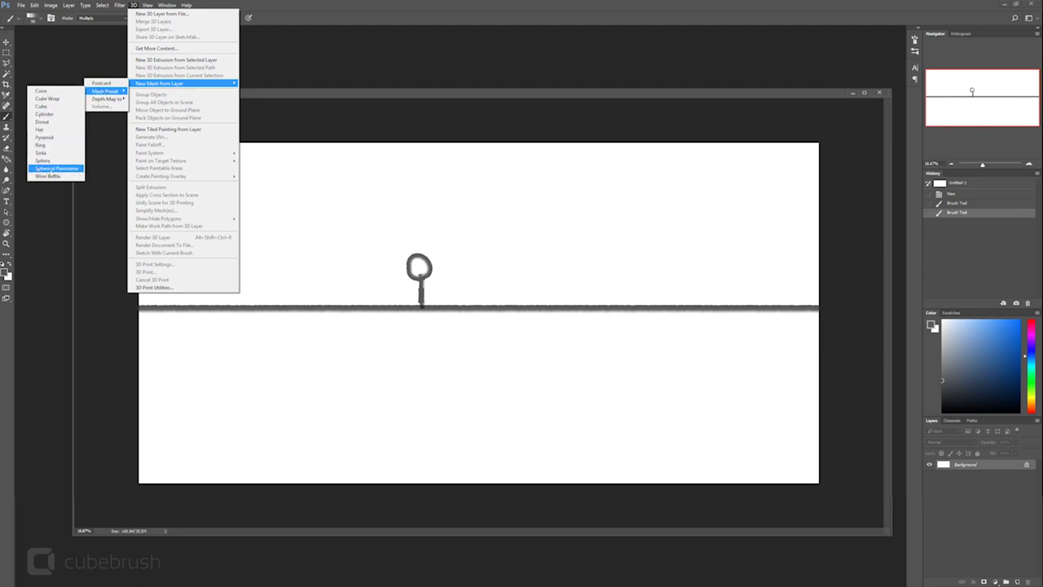
left_click(55, 168)
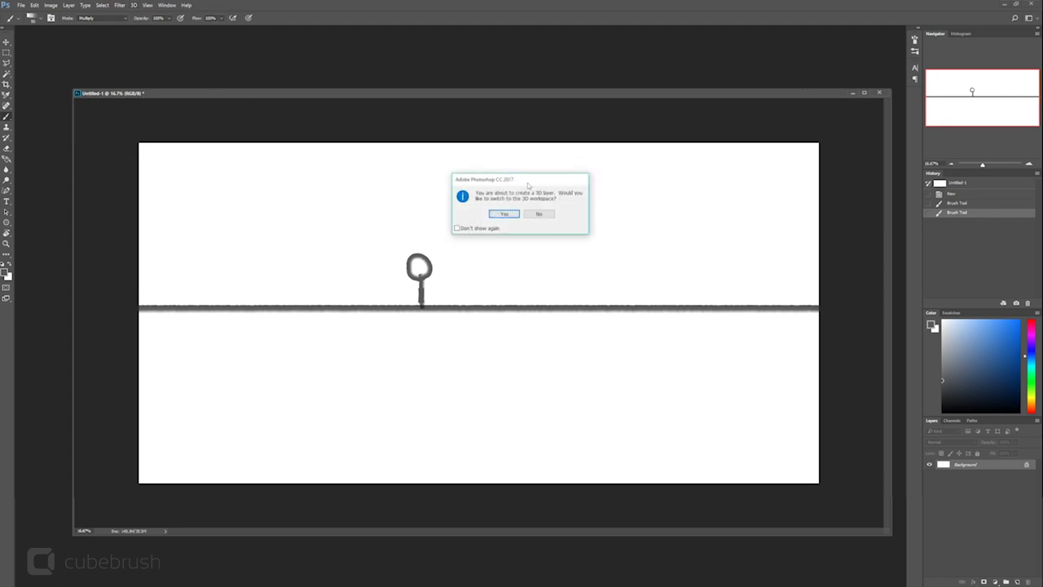
left_click(505, 213)
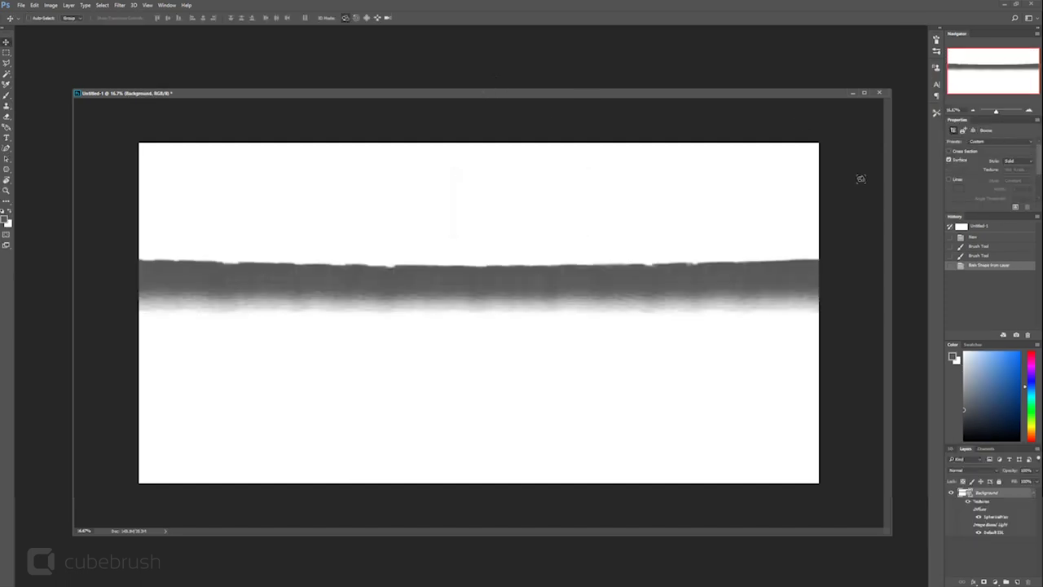
Step: Display the list of 3D scene elements and move the panorama document window higher in the workspace
left_click_drag(512, 93, 500, 77)
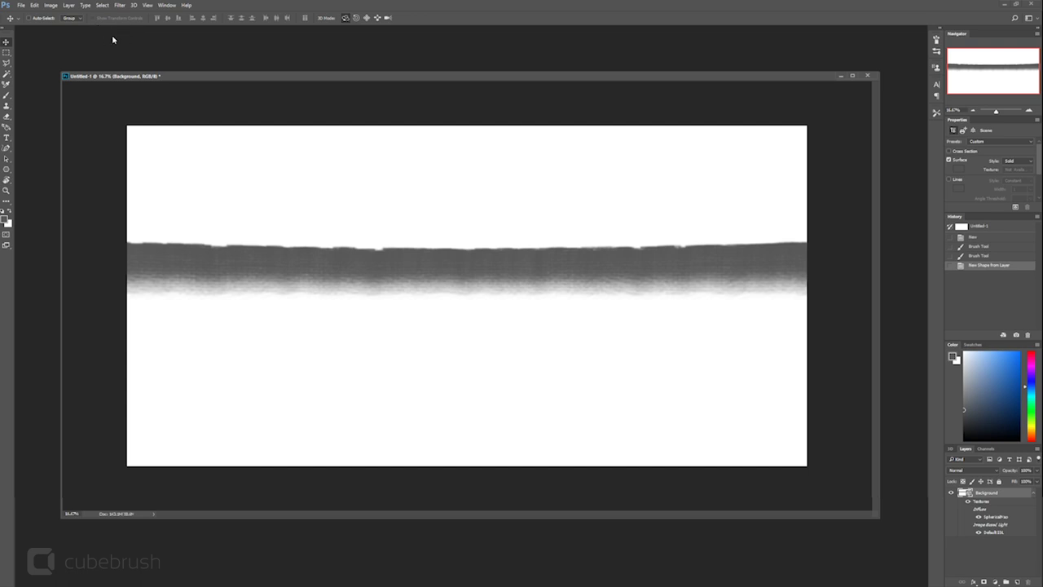
left_click_drag(332, 78, 336, 65)
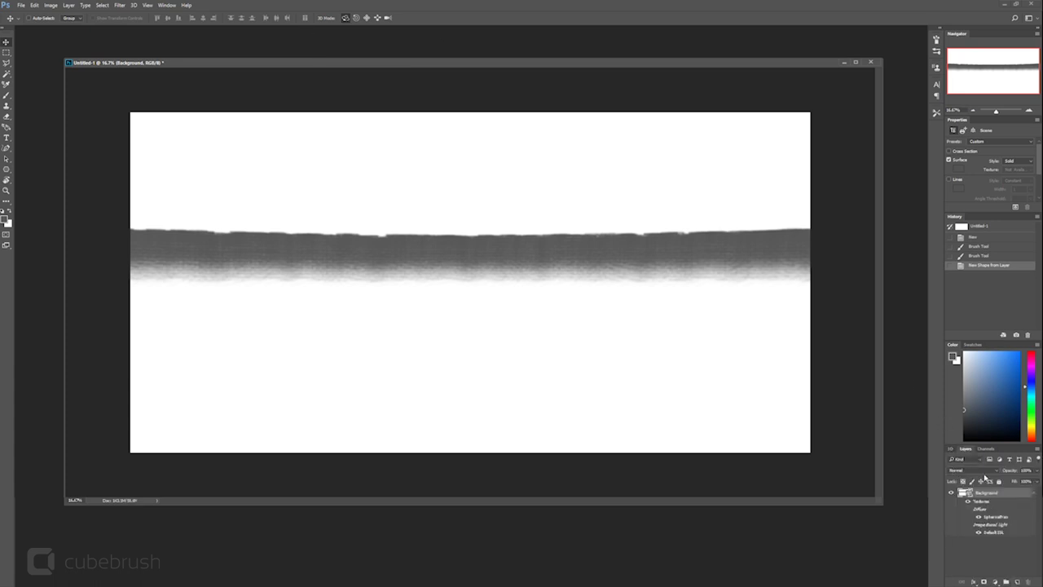
left_click(953, 449)
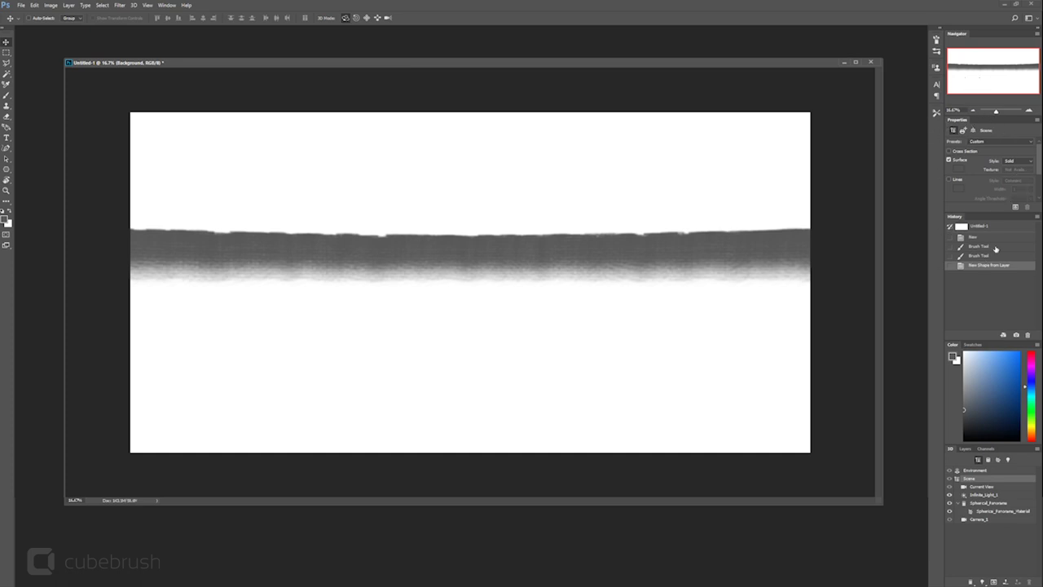
left_click(169, 5)
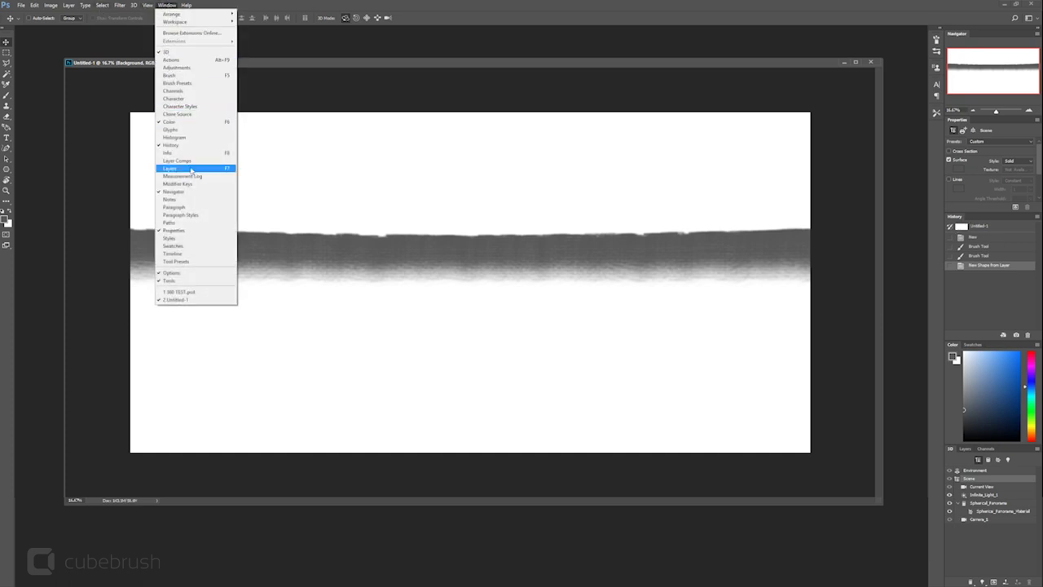
left_click(177, 10)
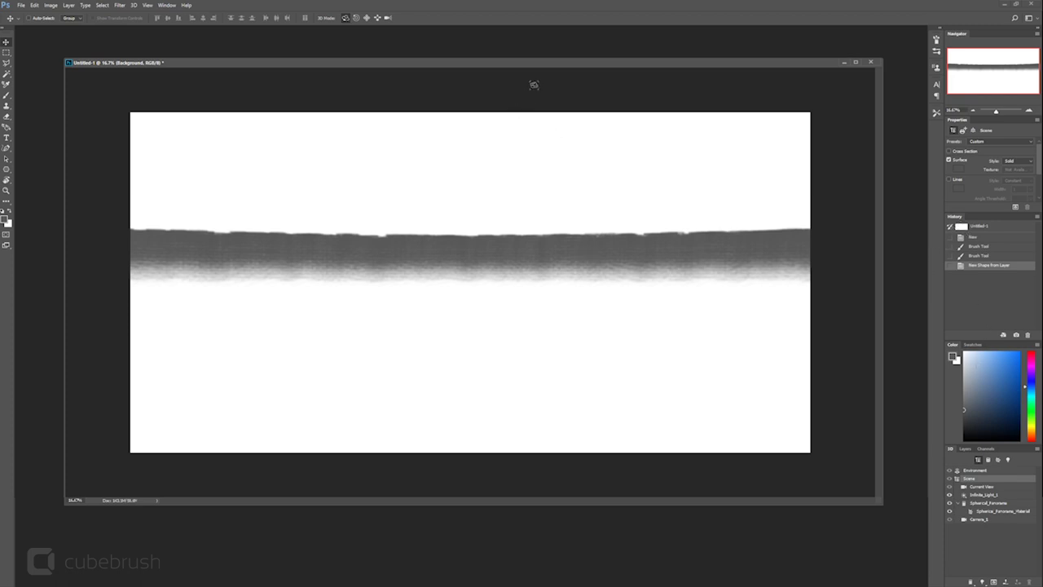
left_click_drag(492, 65, 475, 76)
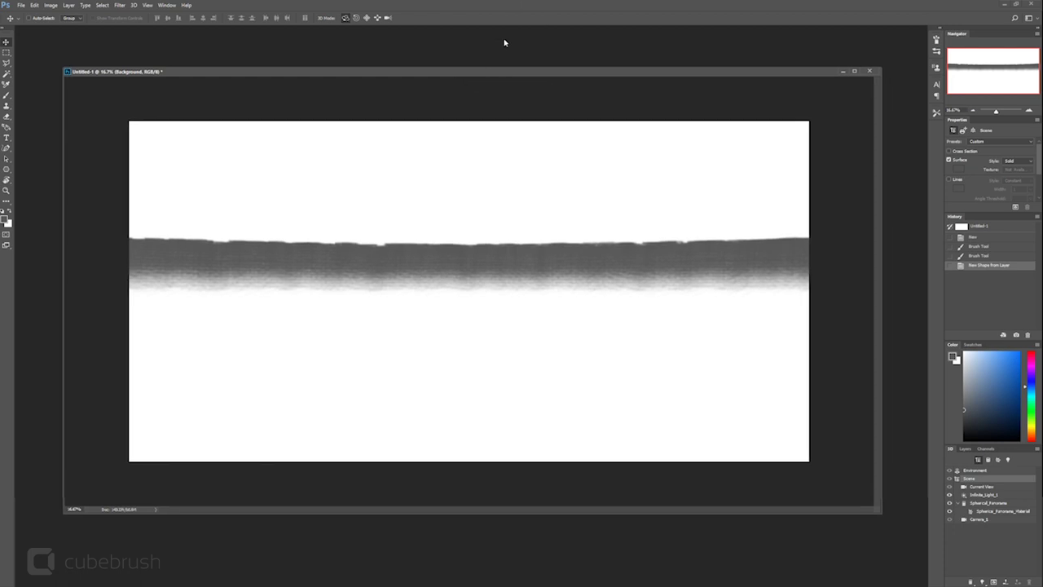
left_click_drag(471, 75, 457, 57)
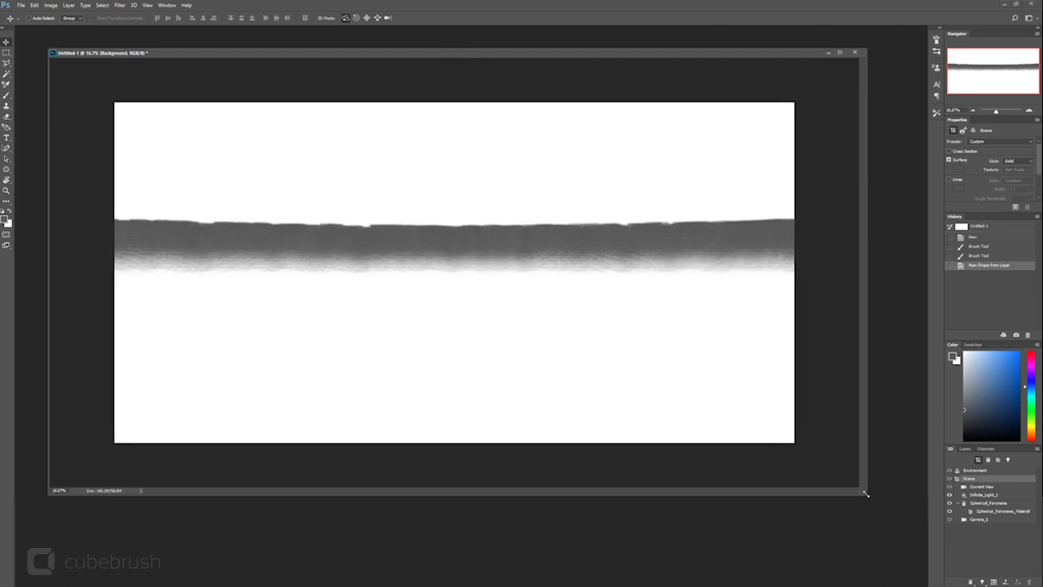
Step: Enlarge the panorama document window and rotate the 3D view so the painted band sits lower on the canvas
left_click_drag(865, 494, 882, 533)
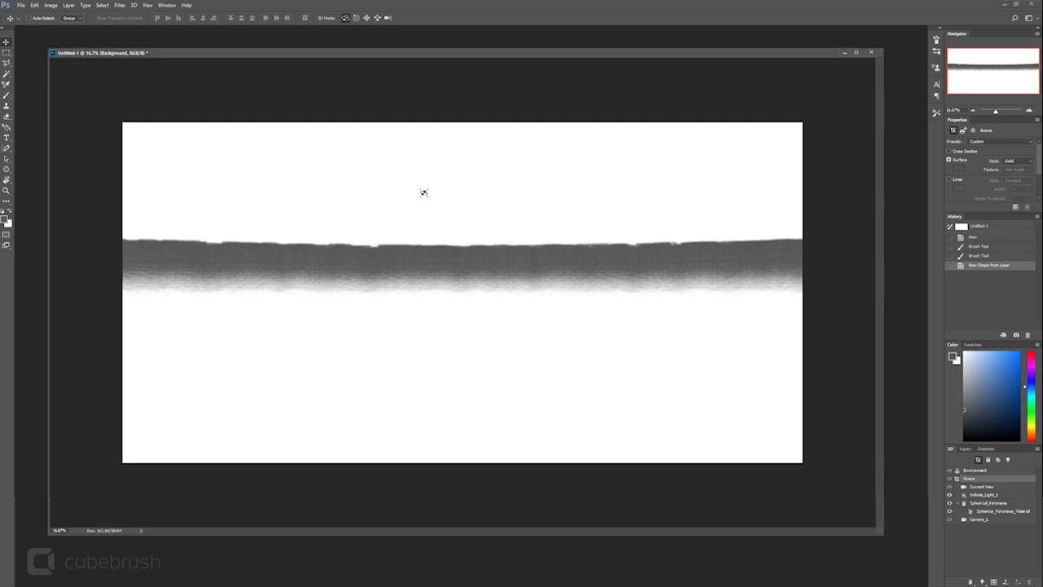
left_click_drag(454, 240, 557, 254)
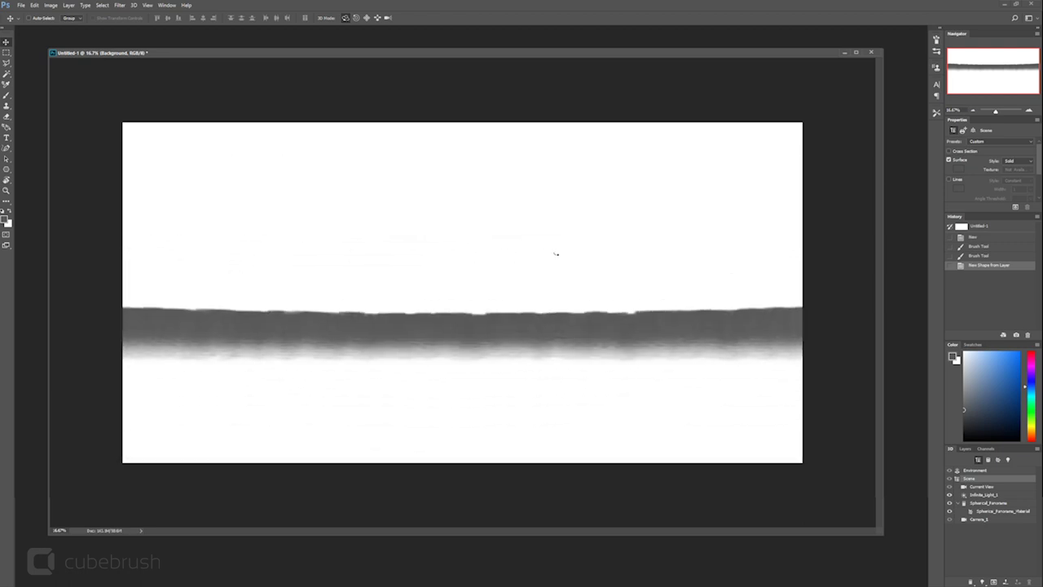
Step: Set the Brush mode to Normal, paint two dark grey blocks rising from the band, and try a third on their left, then undo it
key("b")
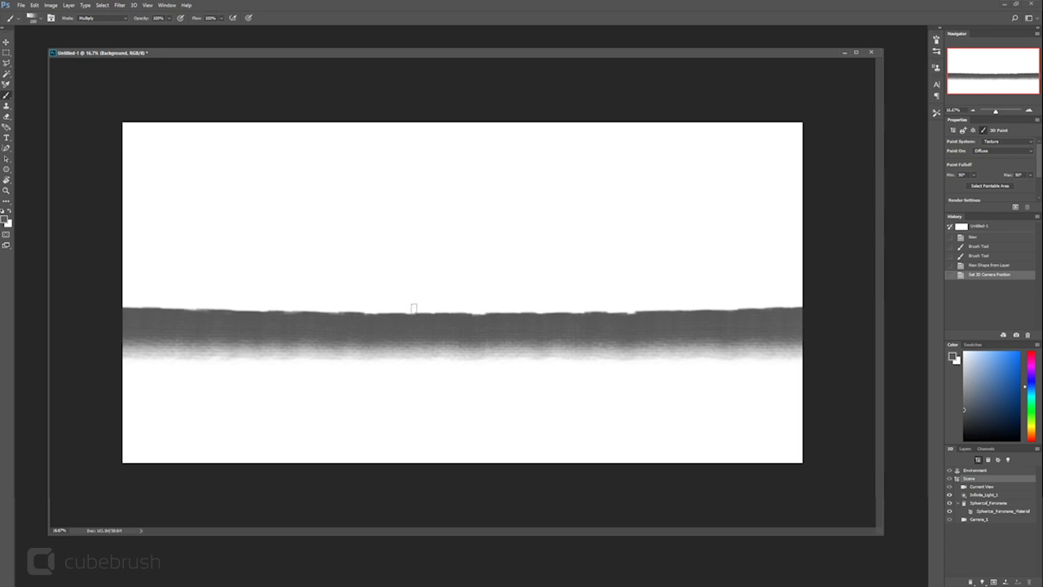
left_click(121, 18)
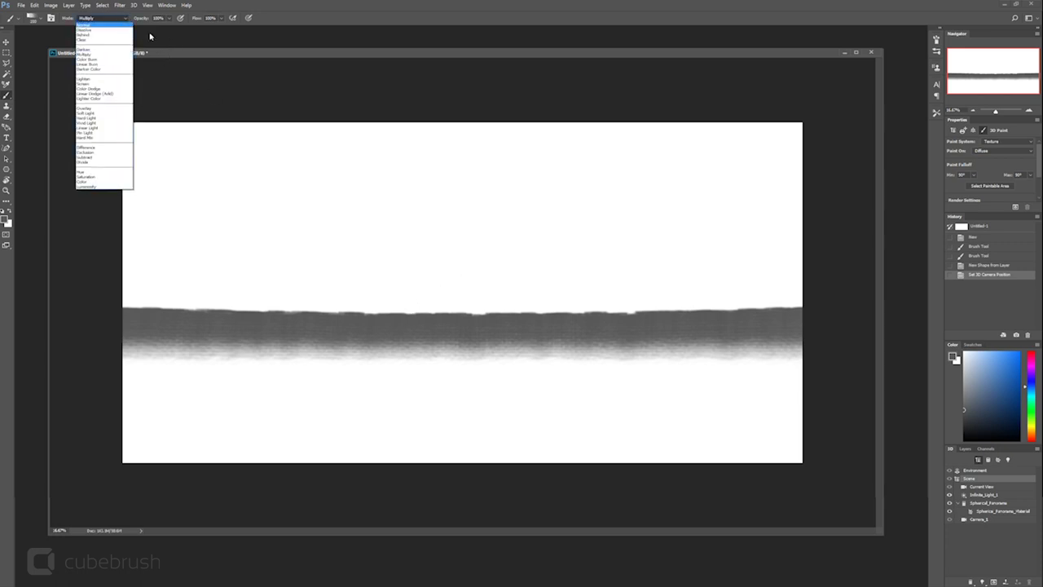
left_click(127, 26)
mouse_move(448, 317)
left_mouse_down()
mouse_move(450, 218)
mouse_move(450, 314)
mouse_move(593, 323)
mouse_move(598, 266)
mouse_move(587, 338)
left_mouse_up()
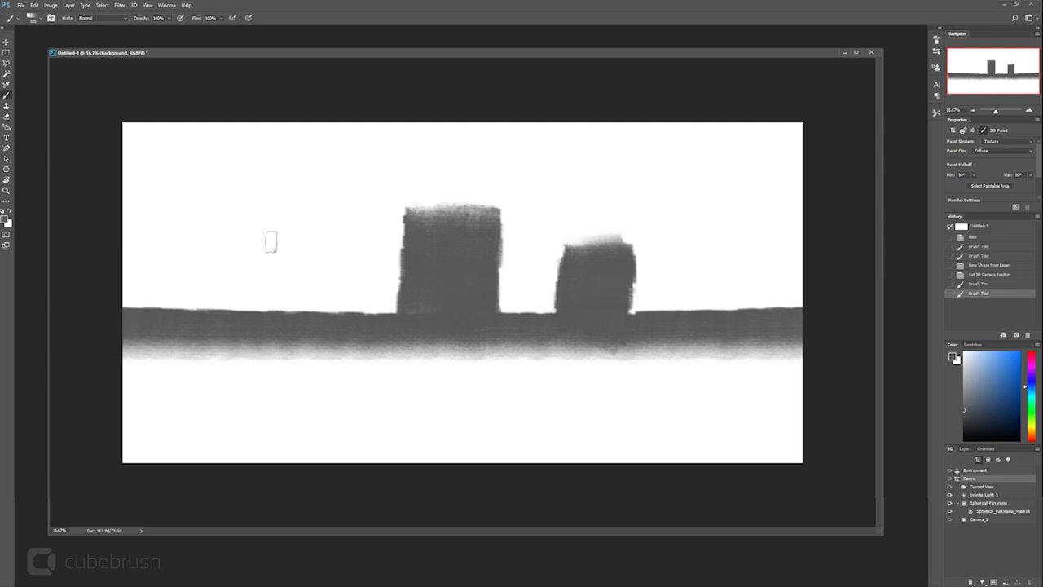
mouse_move(269, 248)
left_mouse_down()
mouse_move(277, 273)
mouse_move(260, 298)
mouse_move(270, 208)
mouse_move(302, 236)
mouse_move(264, 235)
left_mouse_up()
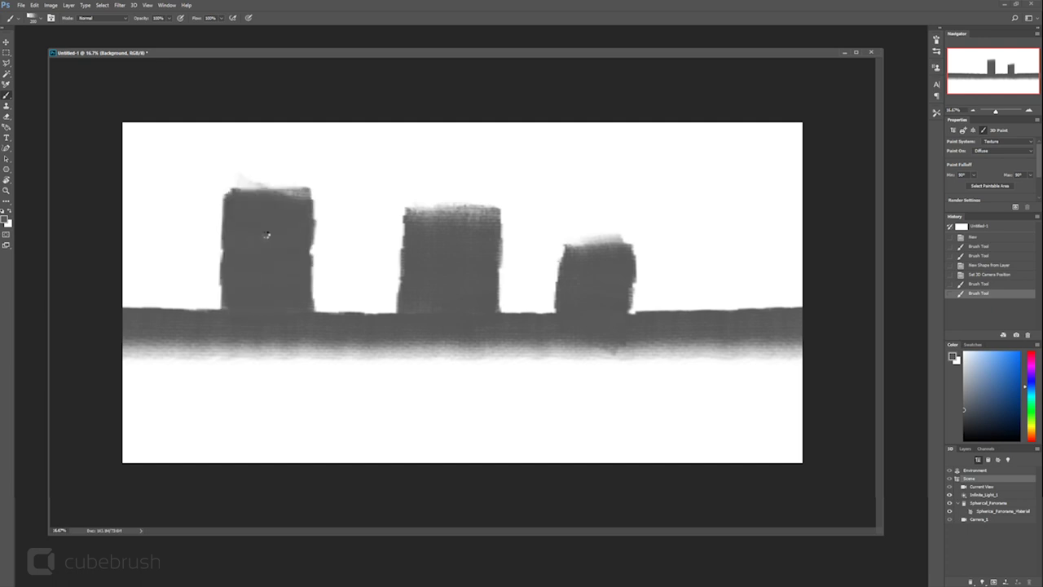
key("ctrl+z")
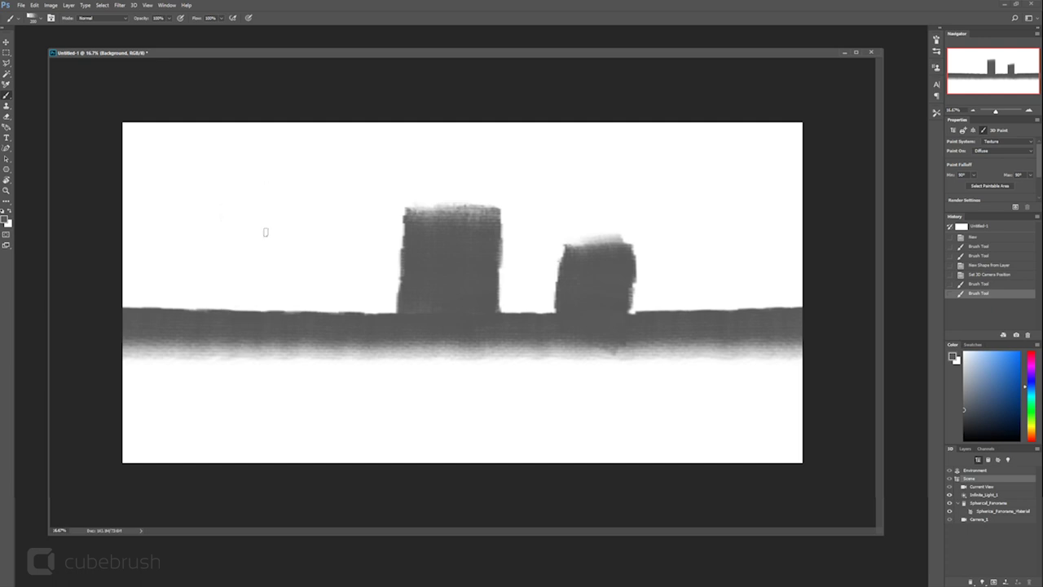
Step: Change the 3D paint system from Texture to Projection and check the matching Paint System option
left_click(983, 129)
left_click(983, 130)
left_click(1006, 143)
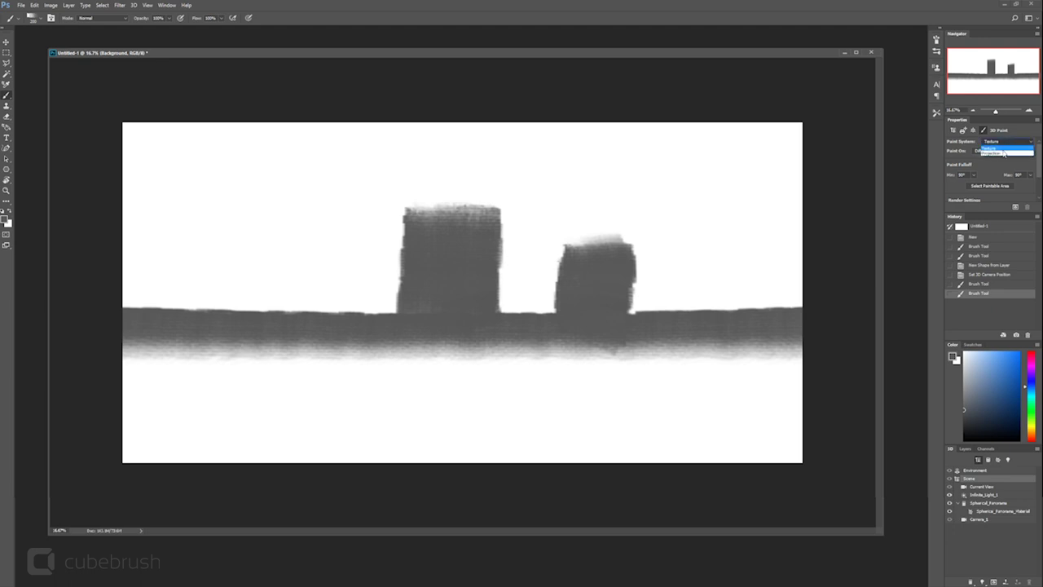
left_click(1003, 151)
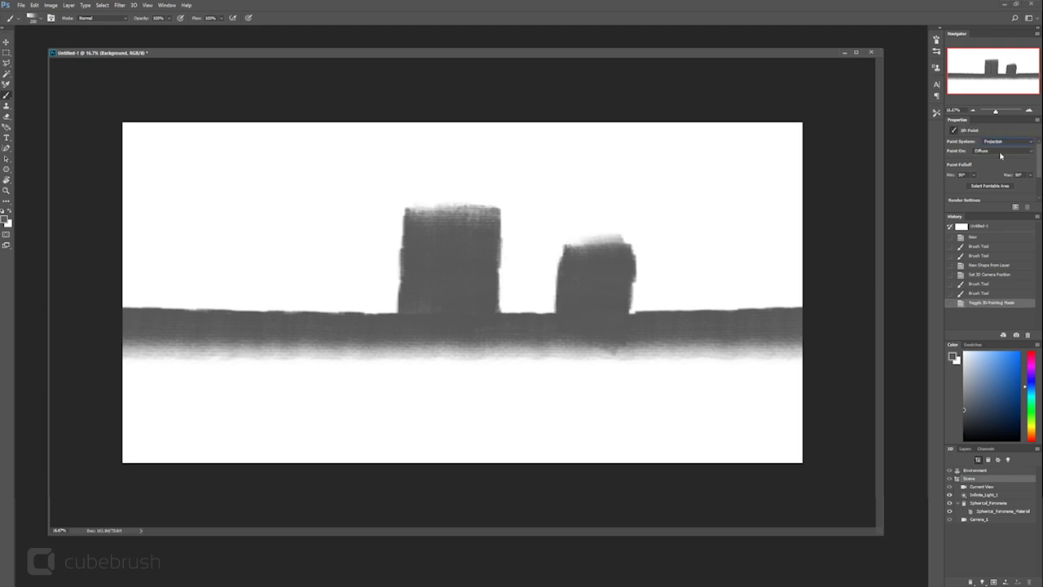
left_click(134, 5)
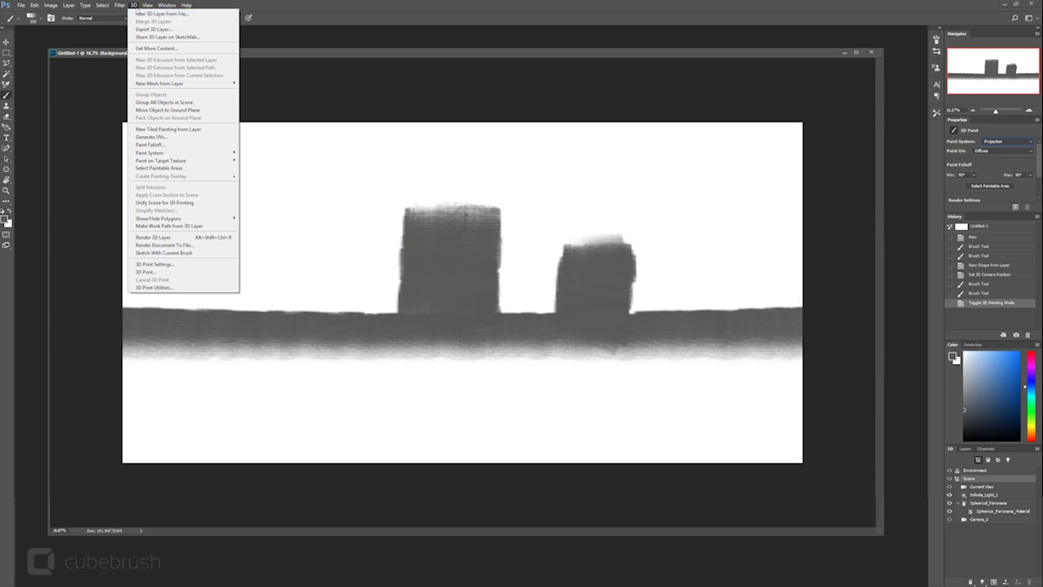
mouse_move(161, 153)
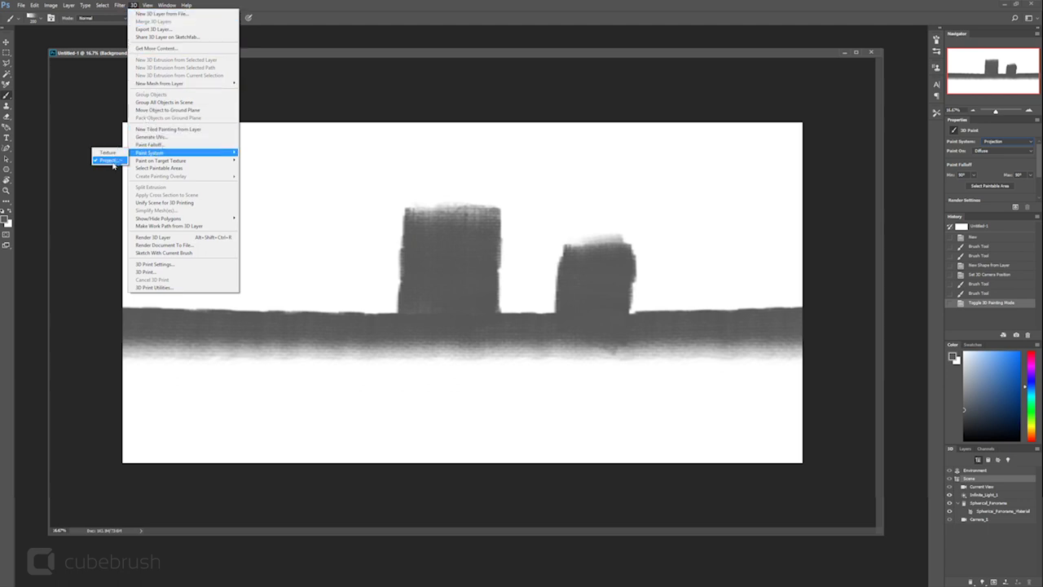
left_click(533, 93)
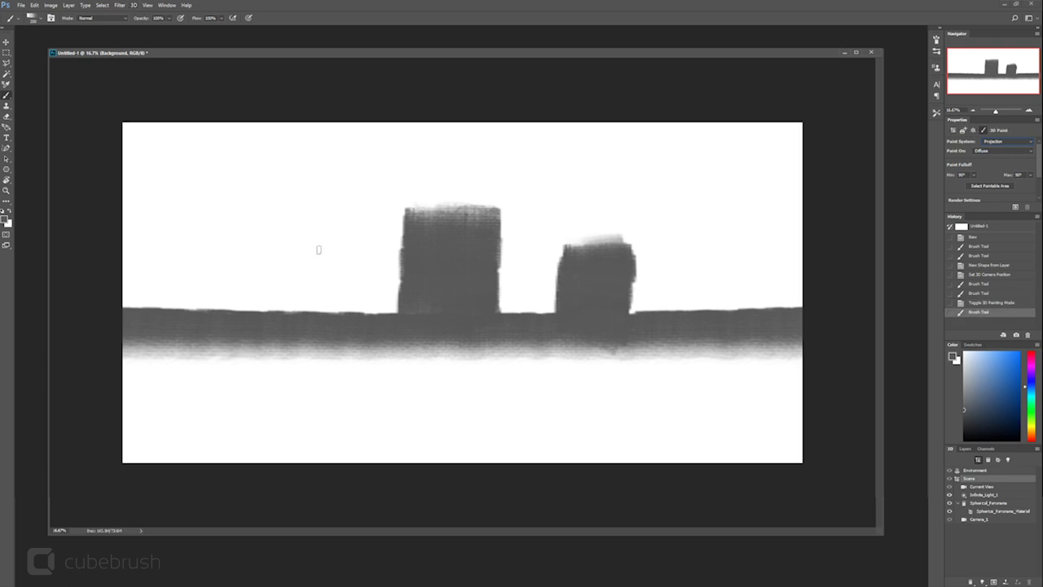
Step: Paint several narrow dark grey pillars rising from the horizon band on both sides of the existing blocks
mouse_move(303, 220)
left_mouse_down()
mouse_move(309, 309)
mouse_move(344, 276)
mouse_move(344, 321)
mouse_move(350, 225)
mouse_move(338, 316)
left_mouse_up()
mouse_move(253, 236)
left_mouse_down()
mouse_move(261, 285)
mouse_move(262, 256)
mouse_move(255, 303)
mouse_move(254, 281)
left_mouse_up()
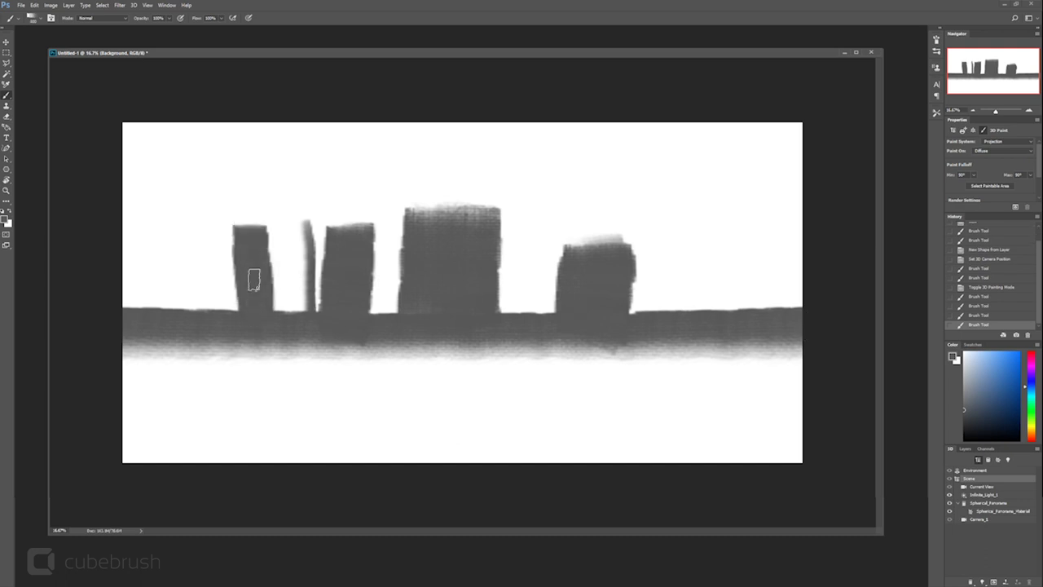
mouse_move(673, 267)
left_mouse_down()
mouse_move(677, 318)
mouse_move(674, 219)
mouse_move(686, 293)
left_mouse_up()
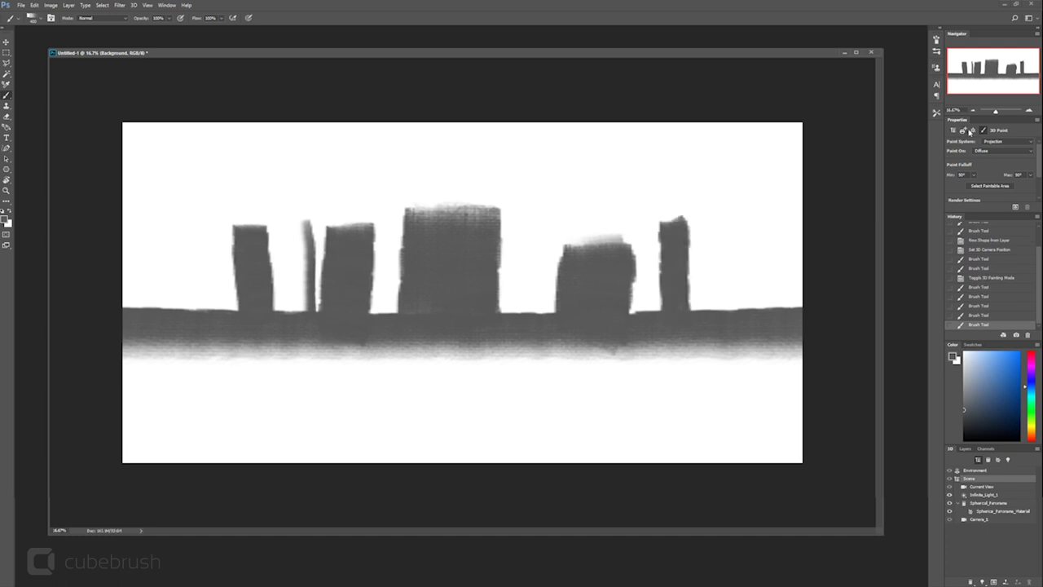
Step: Examine the properties of the Current View, Environment and Scene entries of the 3D scene
left_click(977, 487)
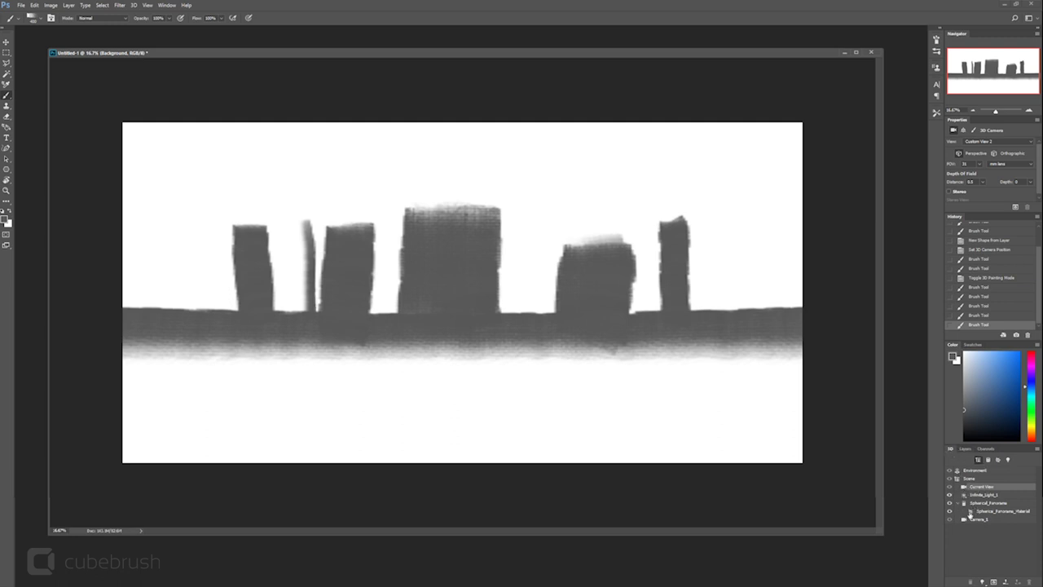
left_click(978, 471)
left_click(970, 479)
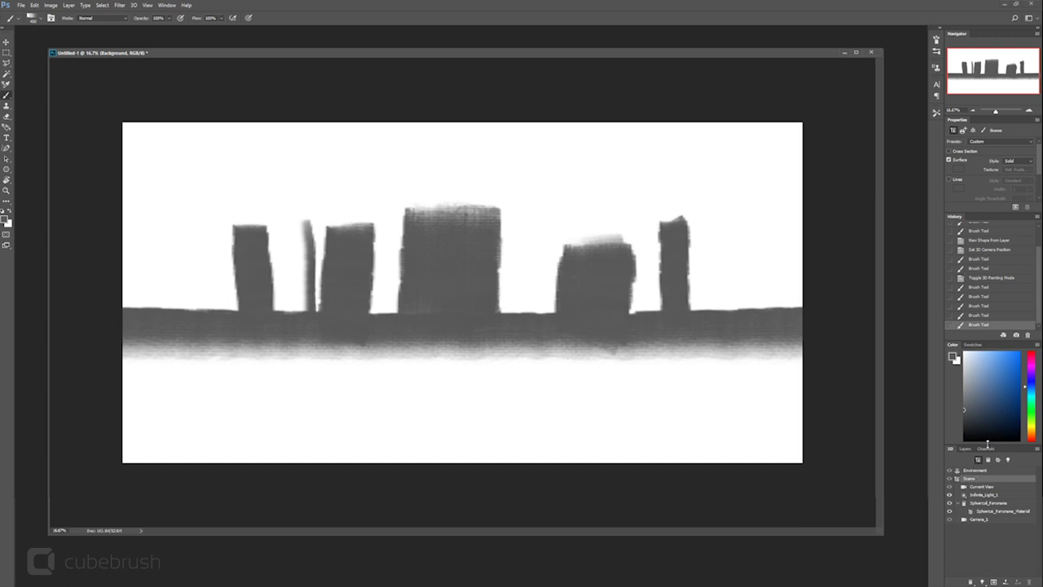
left_click(988, 487)
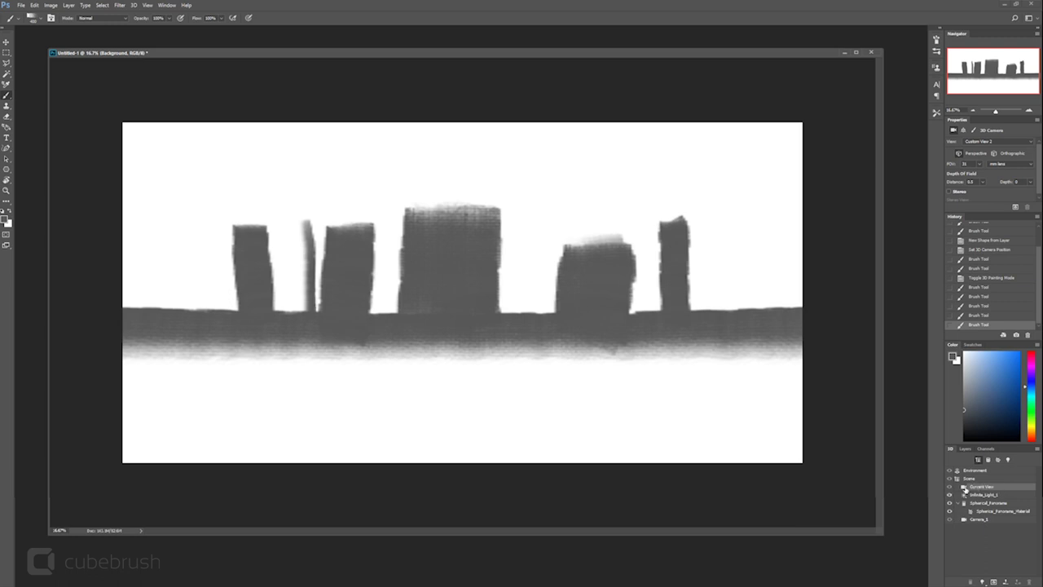
Step: Switch Infinite_Light_1 off and on again, and delete it from the 3D scene
left_click(975, 497)
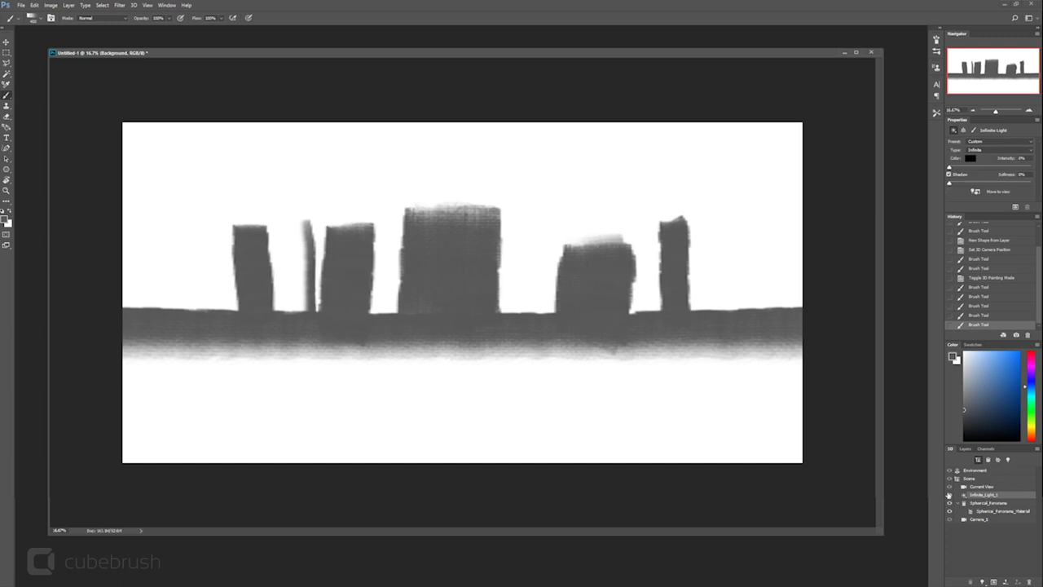
left_click(949, 494)
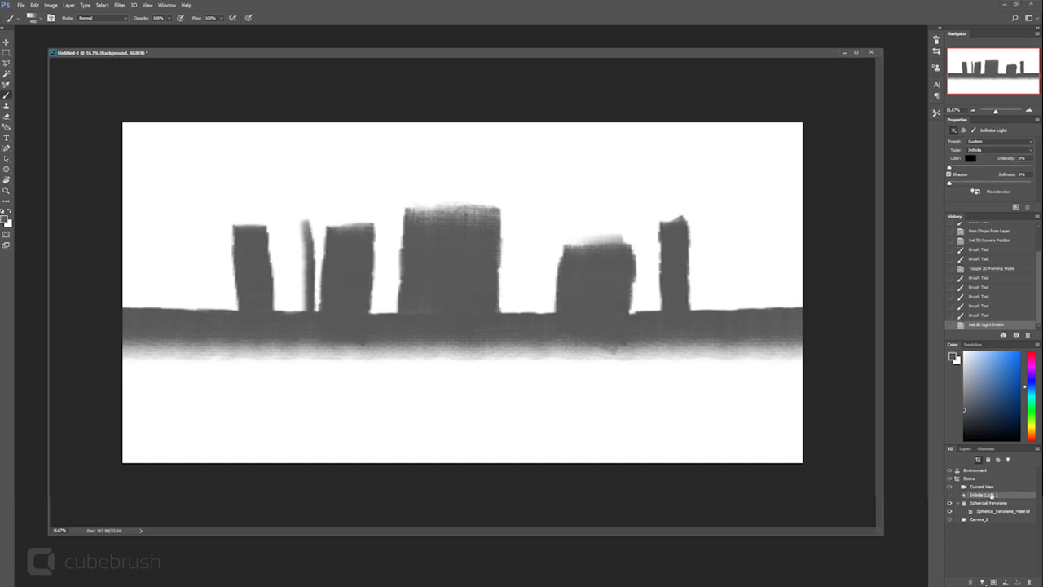
left_click(949, 494)
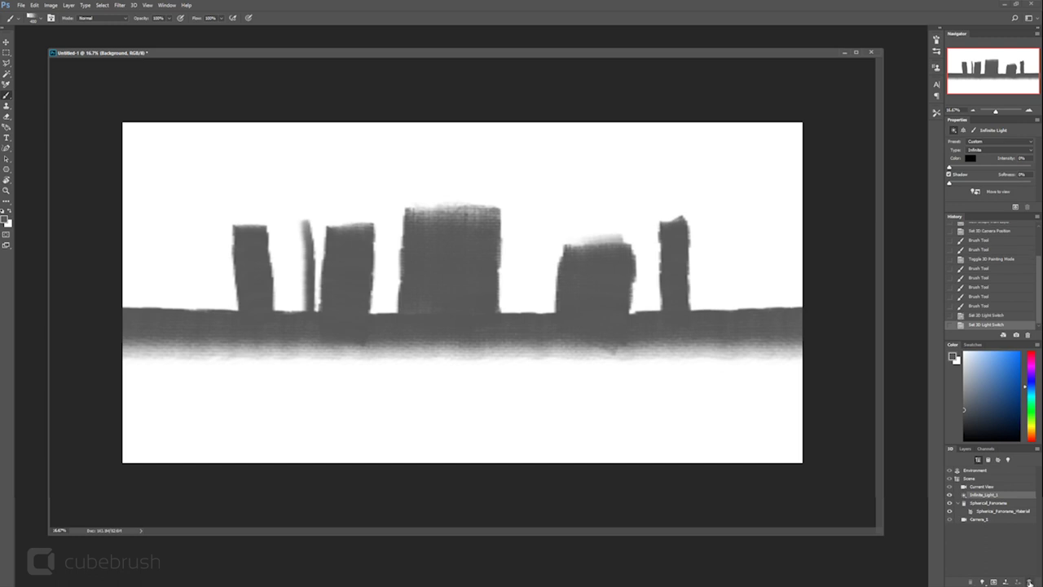
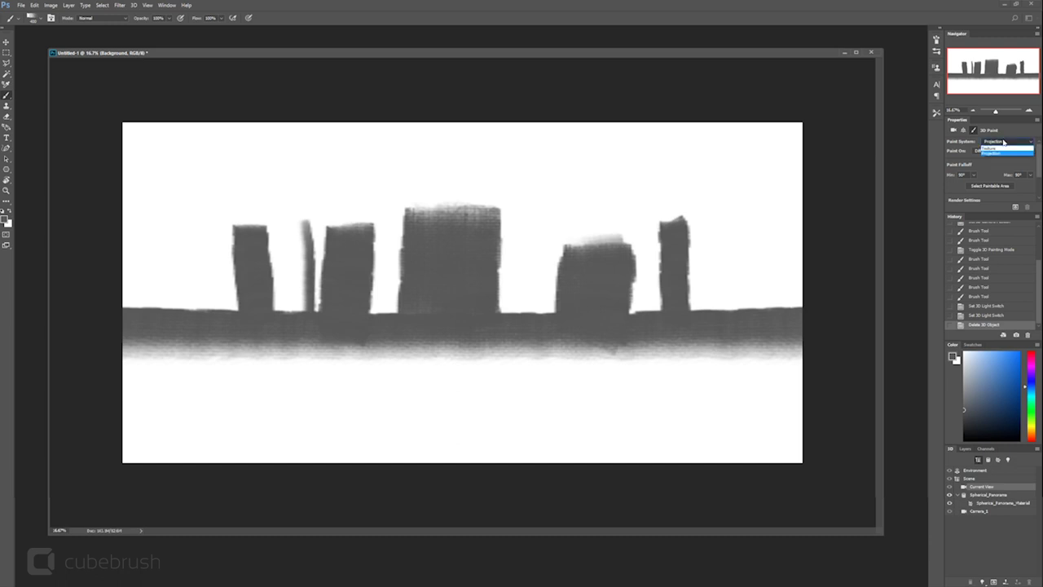
Step: Keep the 3D paint system on Projection and set the Current View camera's field of view to a 14 mm lens
left_click(995, 161)
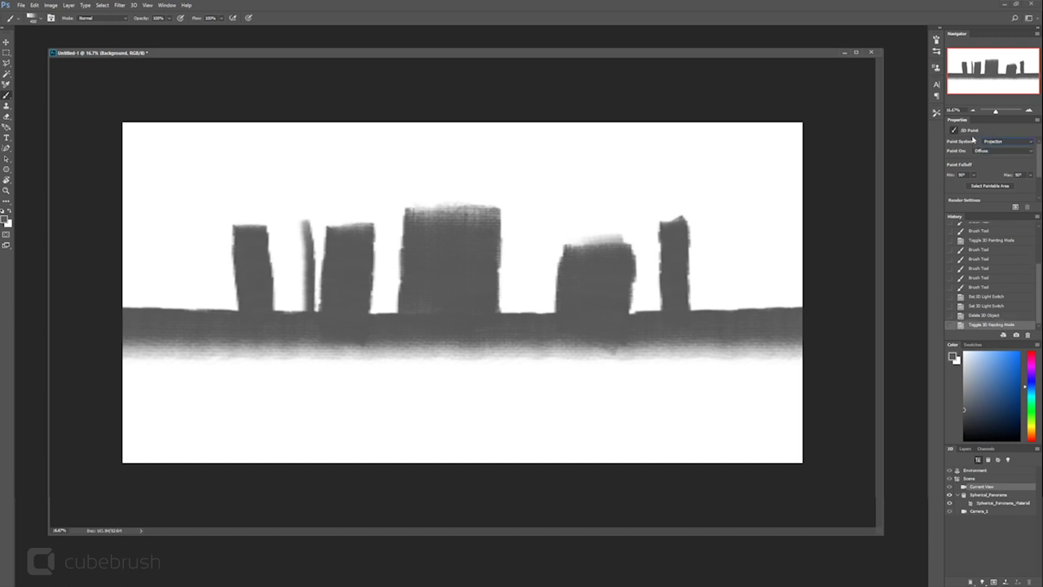
left_click(972, 489)
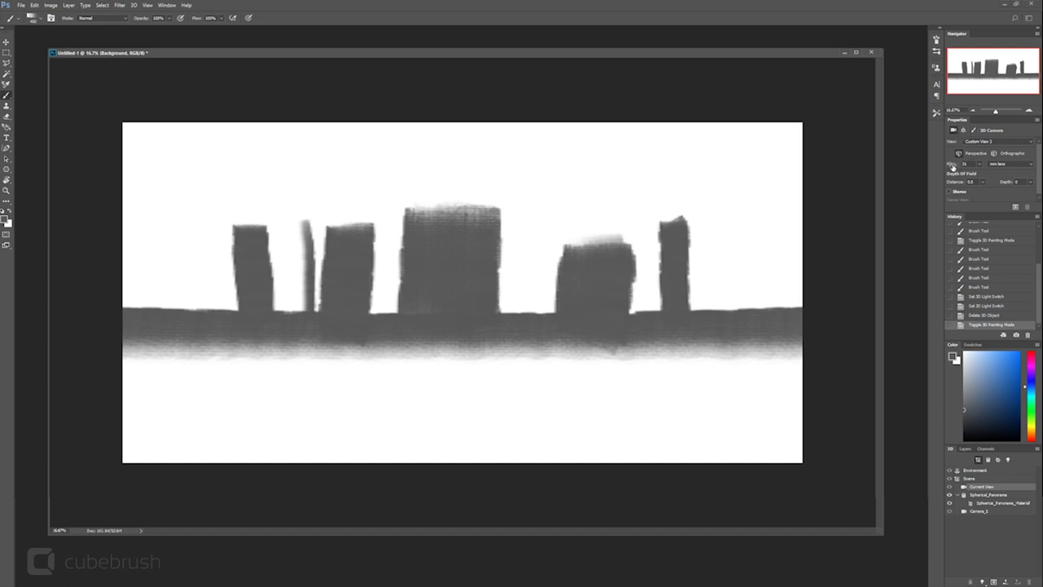
mouse_move(950, 164)
left_mouse_down()
mouse_move(928, 167)
mouse_move(967, 173)
mouse_move(933, 175)
left_mouse_up()
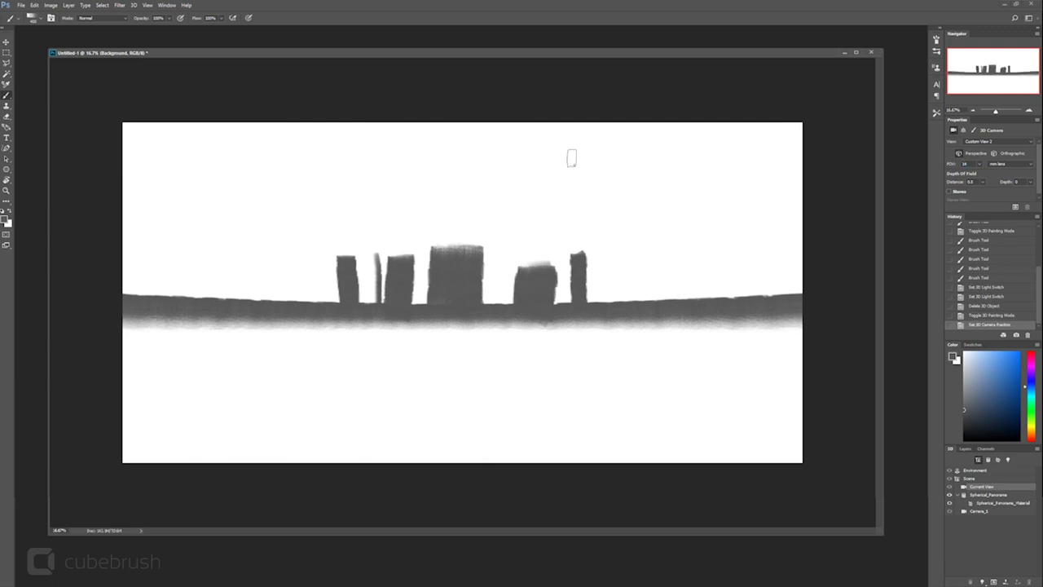
Step: Try loose brush strokes around the blocks on the right, undo them, and enlarge the brush
mouse_move(501, 237)
left_mouse_down()
mouse_move(488, 299)
mouse_move(512, 235)
mouse_move(496, 297)
mouse_move(547, 233)
mouse_move(597, 295)
left_mouse_up()
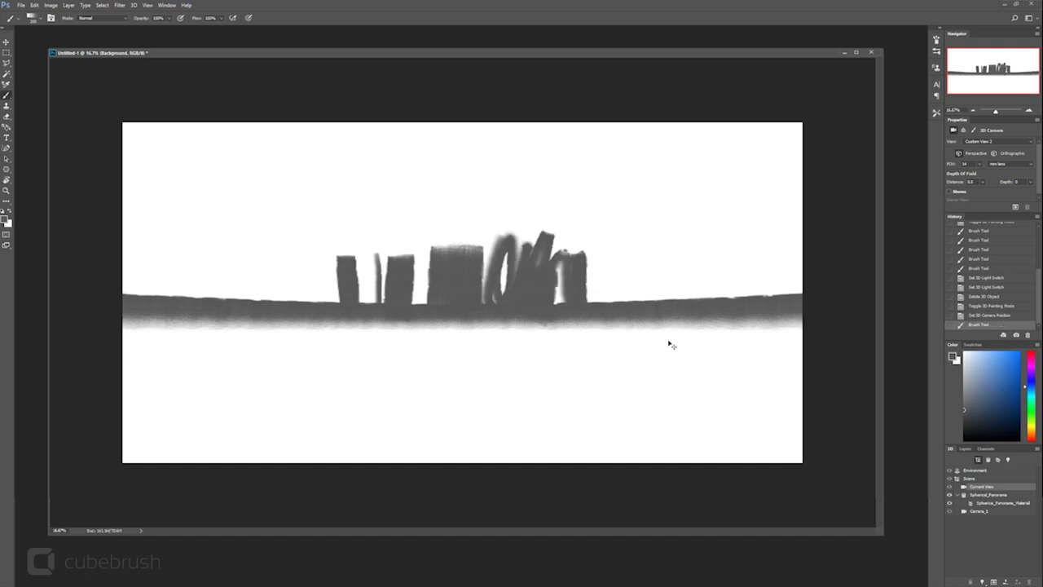
key("ctrl+z")
key("bracketright")
key("bracketright")
key("bracketright")
key("bracketright")
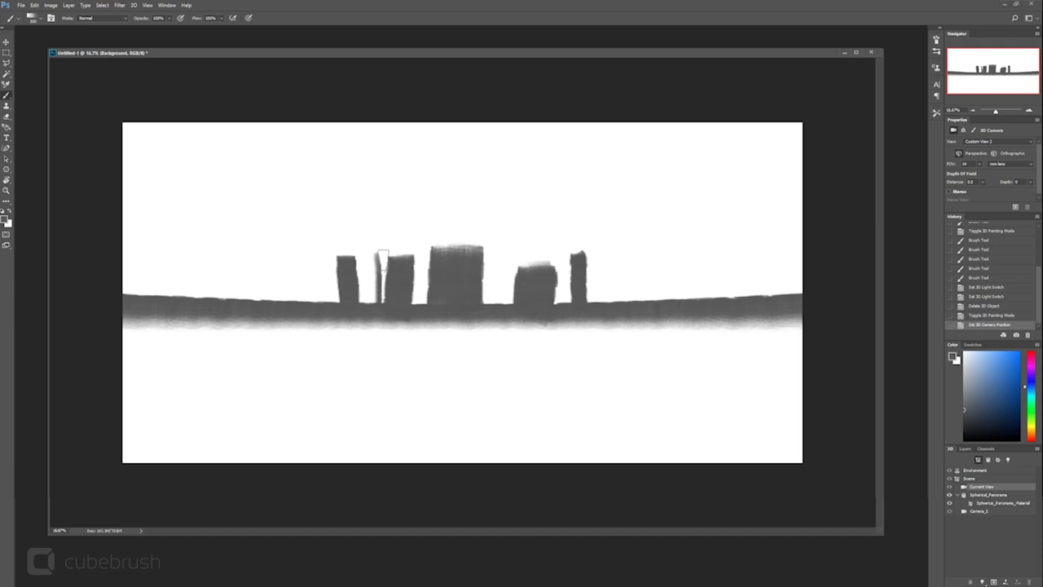
Step: With the Move tool, slide the 3D camera out of the panorama to view the whole sphere from outside
left_click(979, 497)
left_click(986, 487)
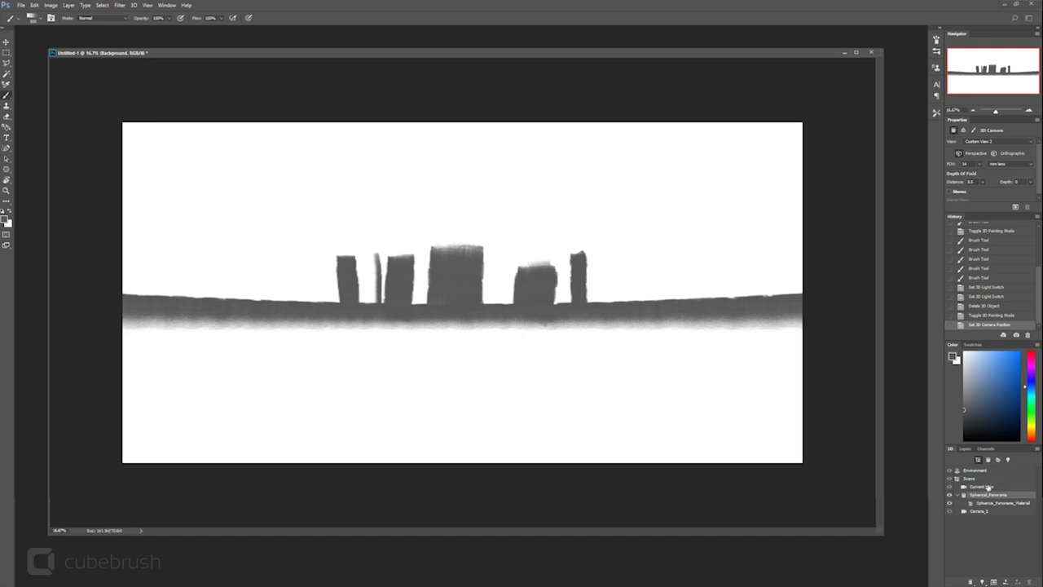
key("v")
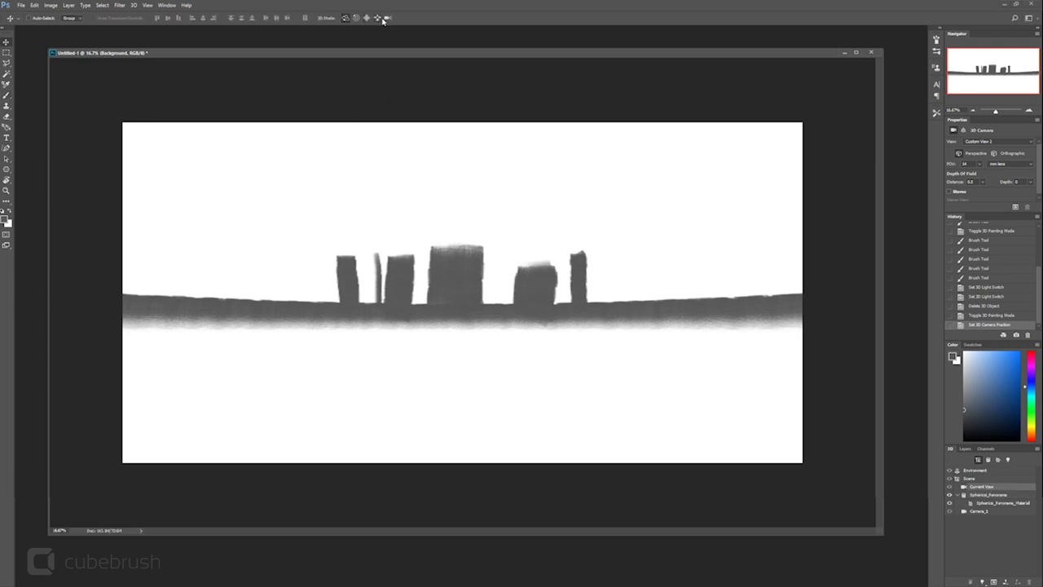
left_click(377, 18)
left_click_drag(419, 203, 414, 129)
left_click_drag(506, 291, 503, 246)
left_click_drag(535, 286, 467, 190)
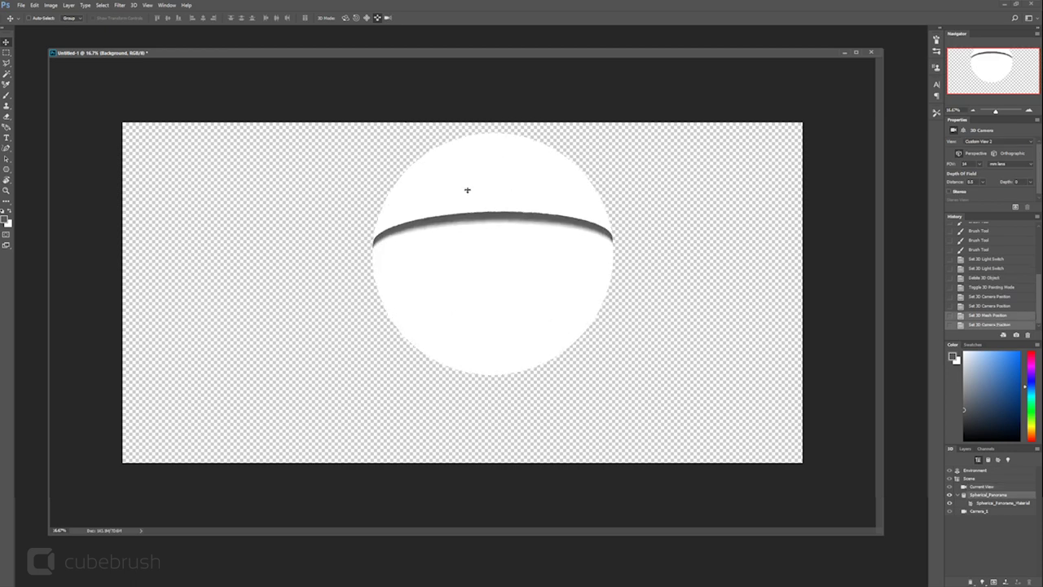
Step: Rotate the Spherical_Panorama mesh so its dark horizon band tilts
left_click(345, 17)
left_click(464, 292)
mouse_move(489, 247)
left_mouse_down()
mouse_move(659, 268)
mouse_move(747, 247)
mouse_move(444, 267)
mouse_move(517, 299)
mouse_move(689, 285)
mouse_move(291, 351)
mouse_move(309, 326)
mouse_move(299, 286)
mouse_move(607, 217)
left_mouse_up()
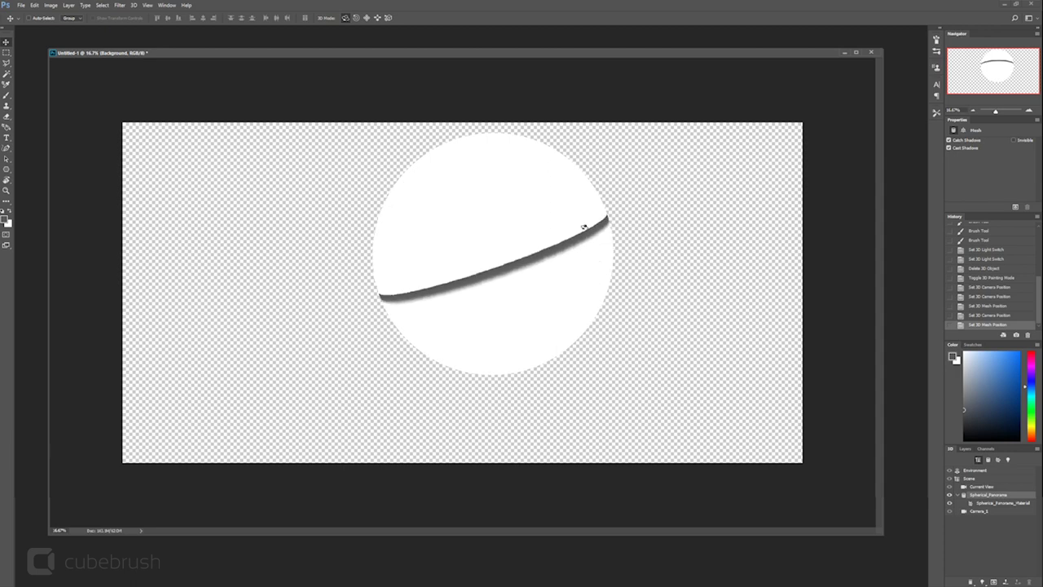
left_click_drag(497, 185, 588, 256)
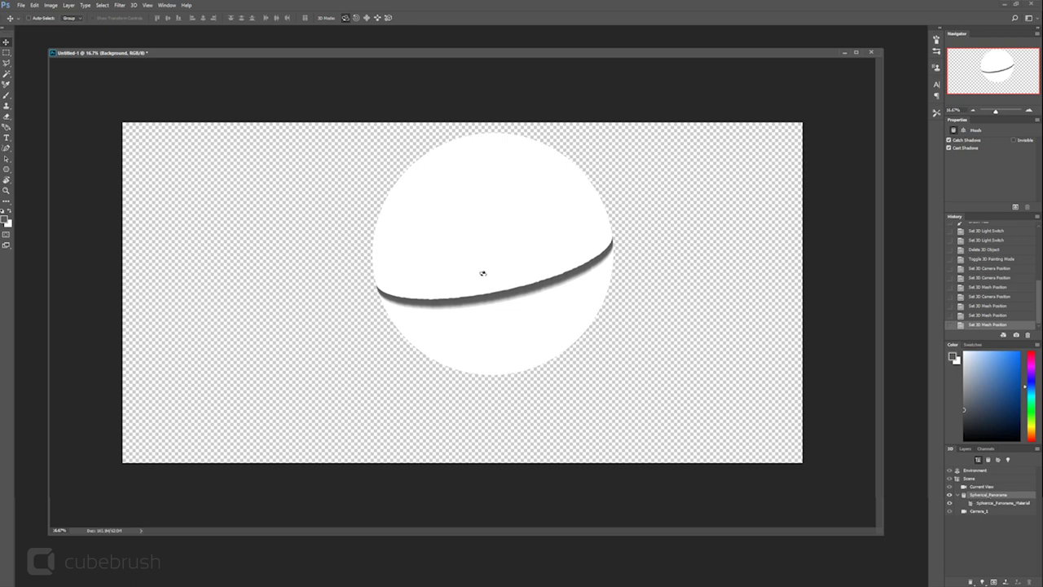
Step: Display the 3D Ground Plane and rotate the Spherical_Panorama mesh above it
left_click(133, 5)
left_click(136, 5)
left_click(137, 5)
mouse_move(147, 5)
mouse_move(171, 141)
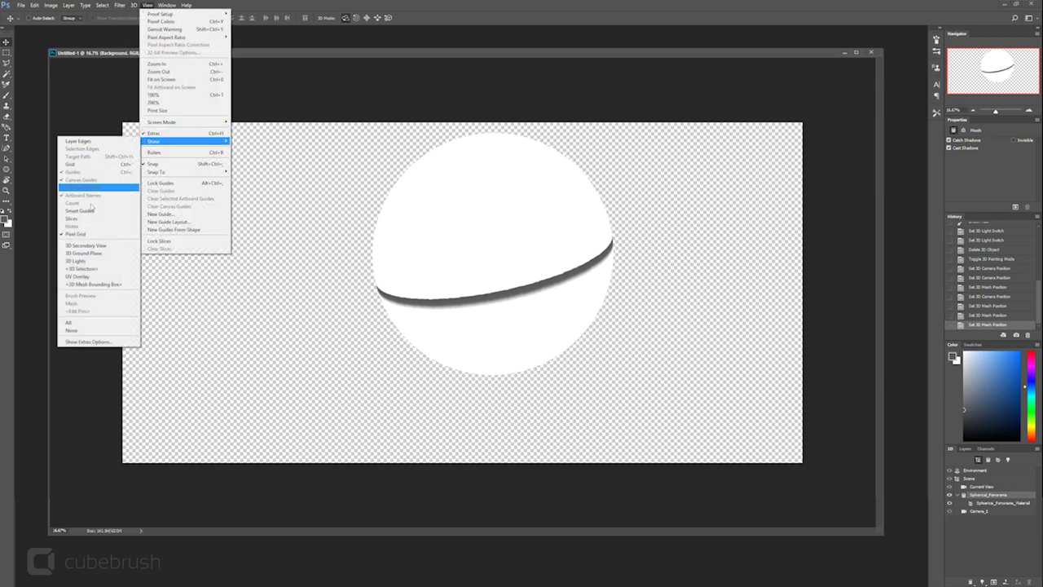
left_click(84, 253)
left_click_drag(726, 268, 587, 245)
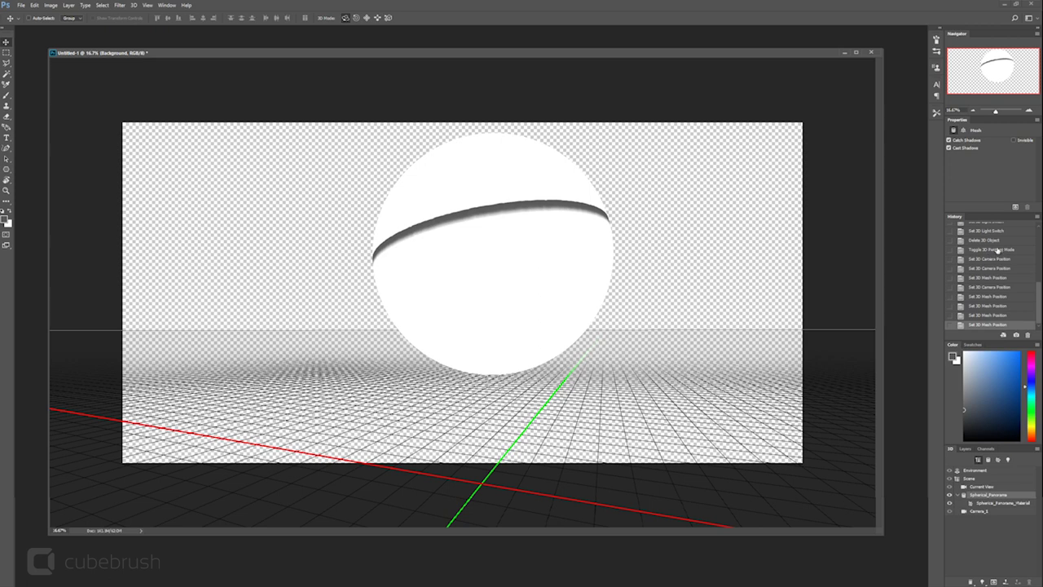
Step: Revert the history to the first Set 3D Camera Position state after Toggle 3D Painting Mode and select Current View
left_click(994, 259)
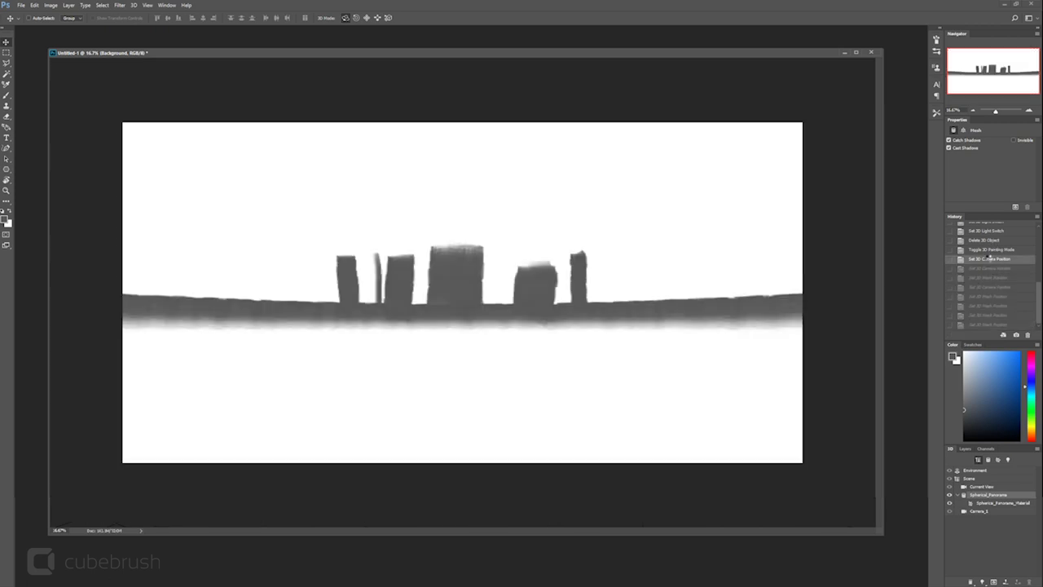
left_click(989, 268)
left_click(987, 259)
left_click(978, 486)
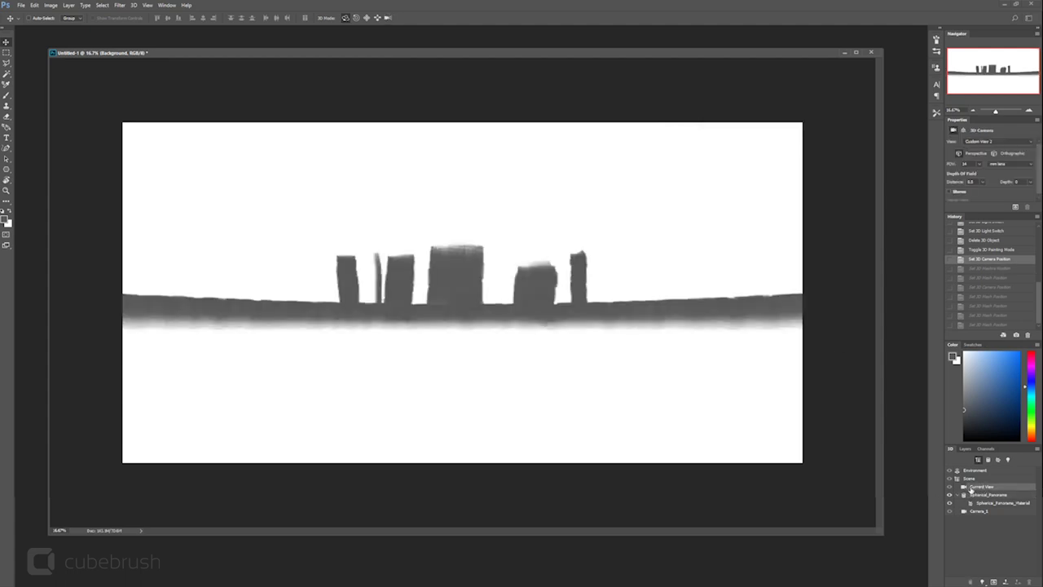
Step: Restore the latest history state and orbit the 3D camera around the sphere above the ground plane
left_click(987, 324)
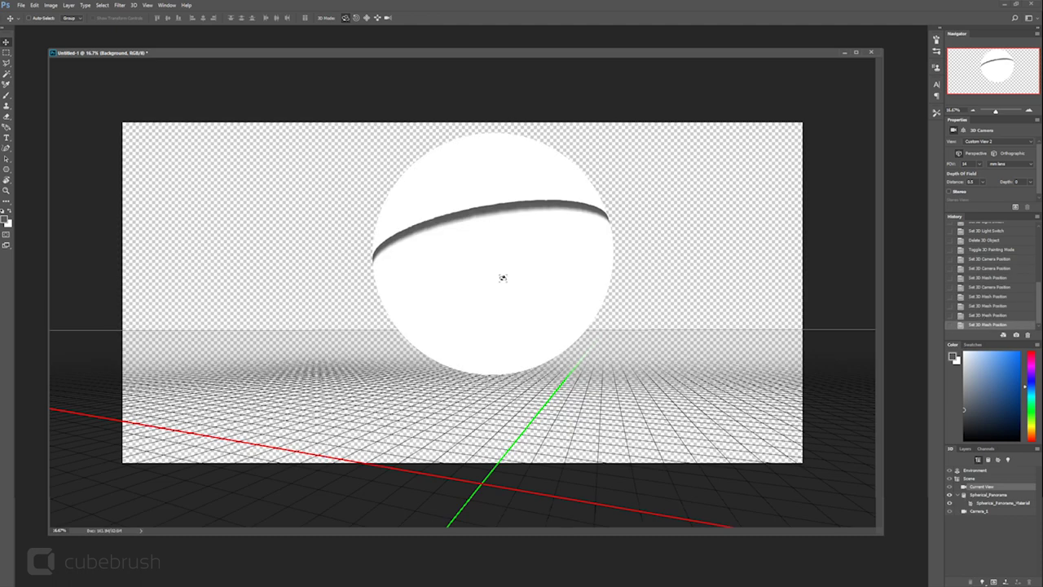
mouse_move(464, 252)
left_mouse_down()
mouse_move(517, 268)
mouse_move(491, 290)
mouse_move(501, 233)
mouse_move(612, 252)
mouse_move(736, 179)
mouse_move(801, 249)
mouse_move(480, 233)
mouse_move(434, 276)
mouse_move(475, 231)
mouse_move(377, 240)
mouse_move(421, 260)
mouse_move(461, 250)
left_mouse_up()
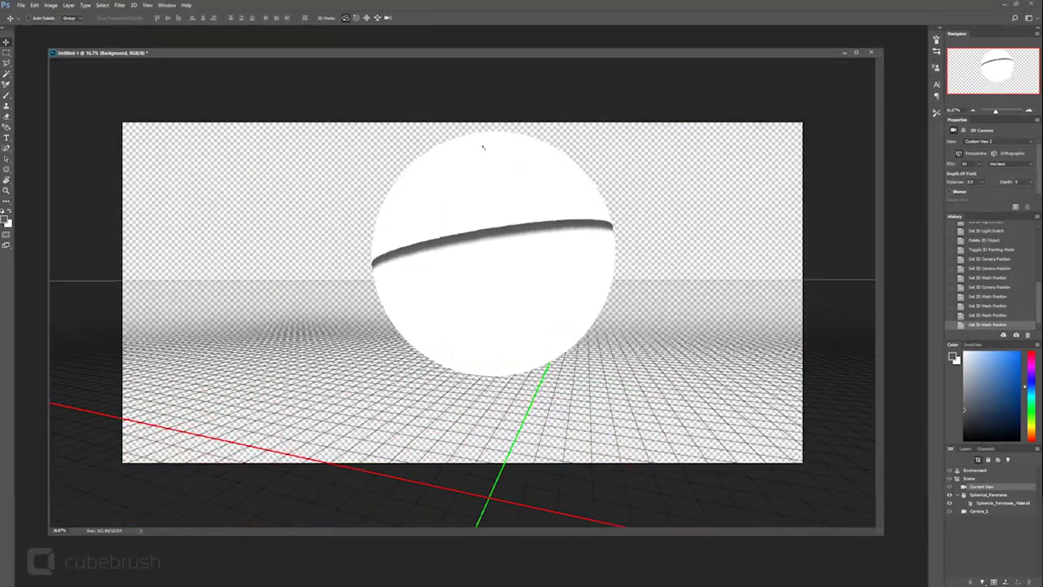
left_click_drag(491, 206, 492, 209)
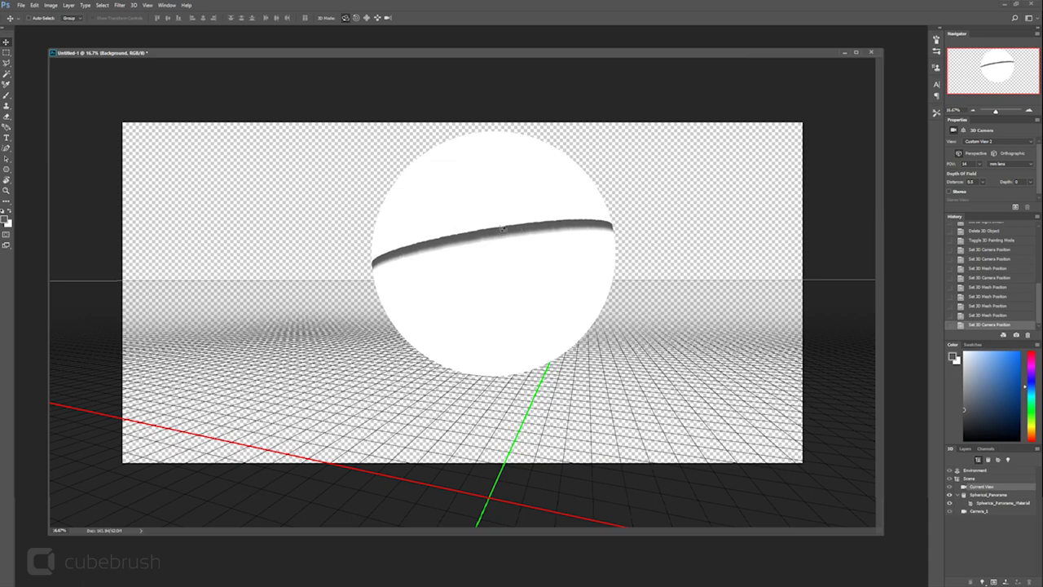
left_click_drag(532, 298, 813, 394)
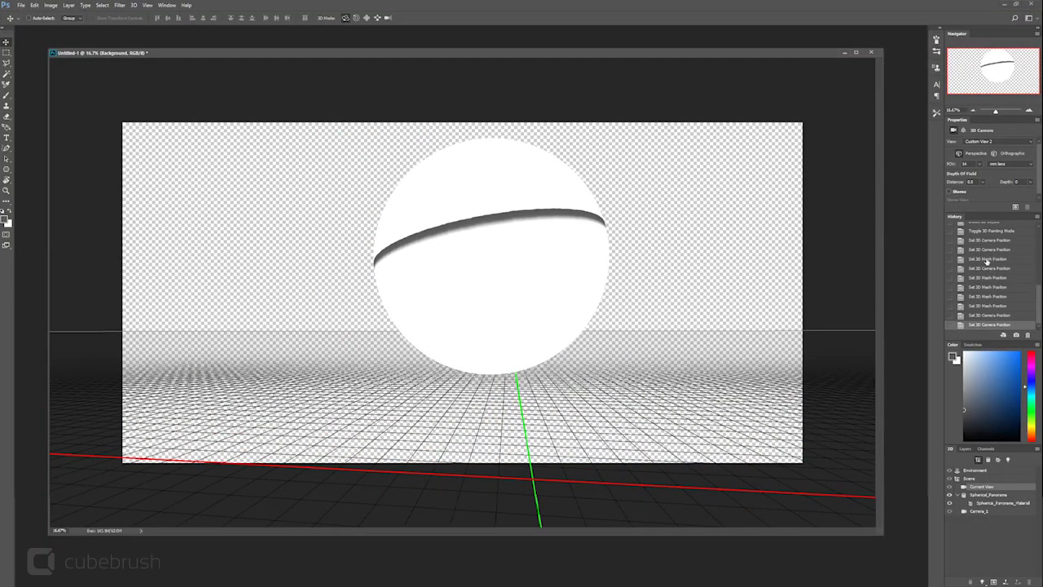
Step: Revert the history to the first Set 3D Camera Position state, returning to the view inside the panorama
left_click(987, 259)
left_click(987, 246)
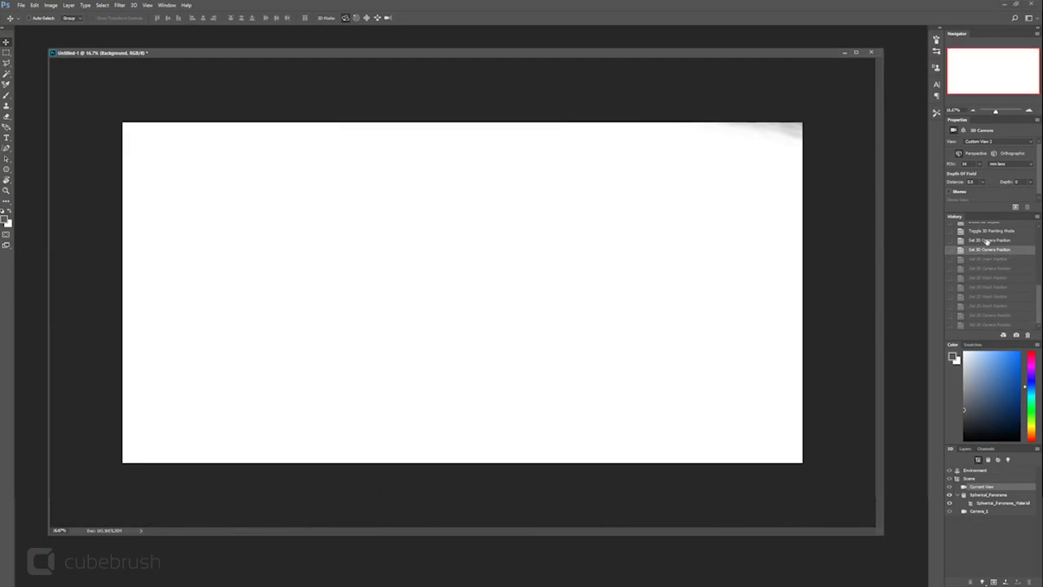
left_click(989, 241)
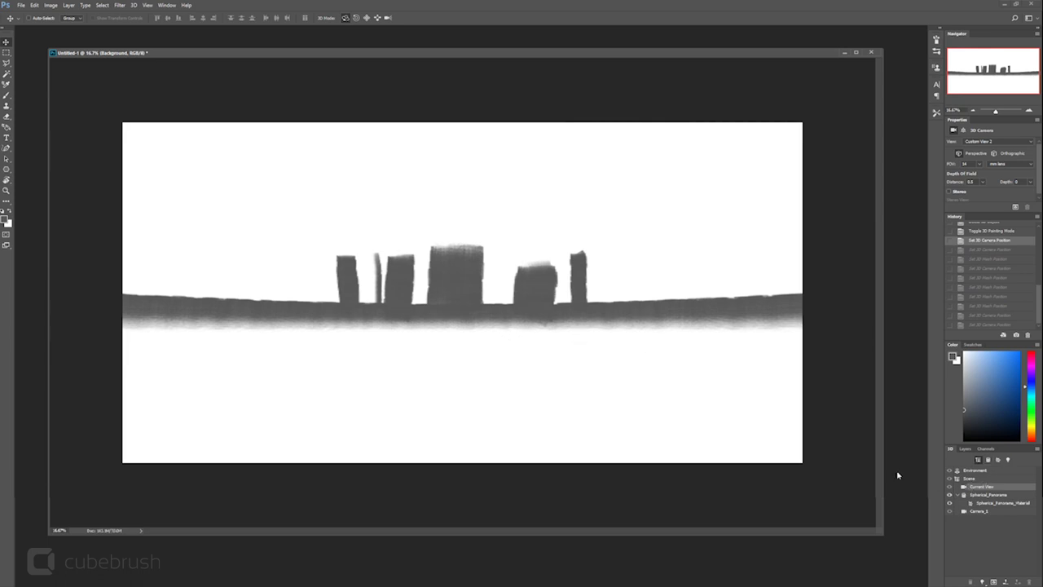
Step: Show the document in full screen mode with the menu bar, select Current View and activate the Brush tool
key("f")
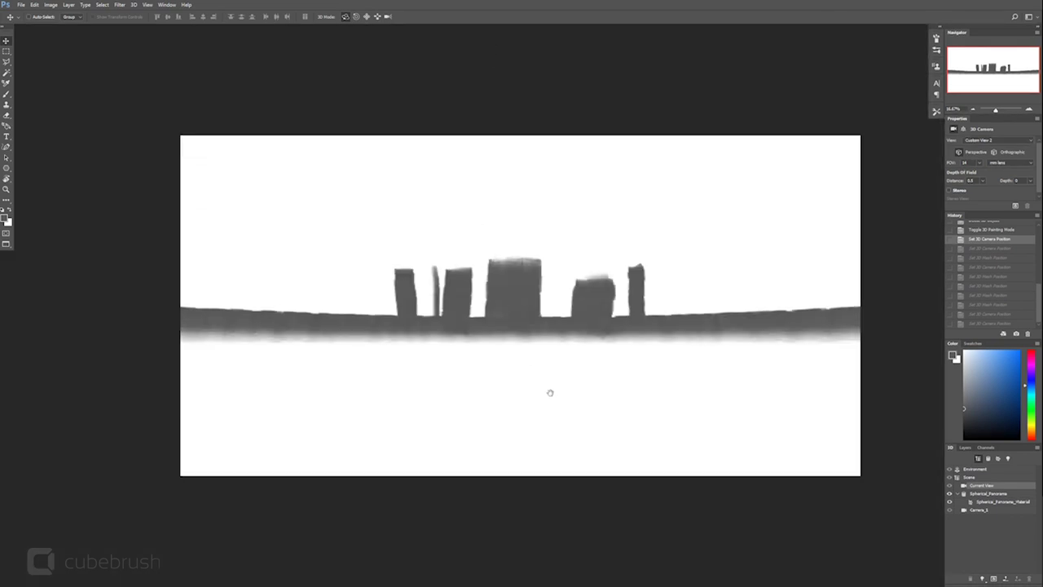
key("b")
left_click(982, 486)
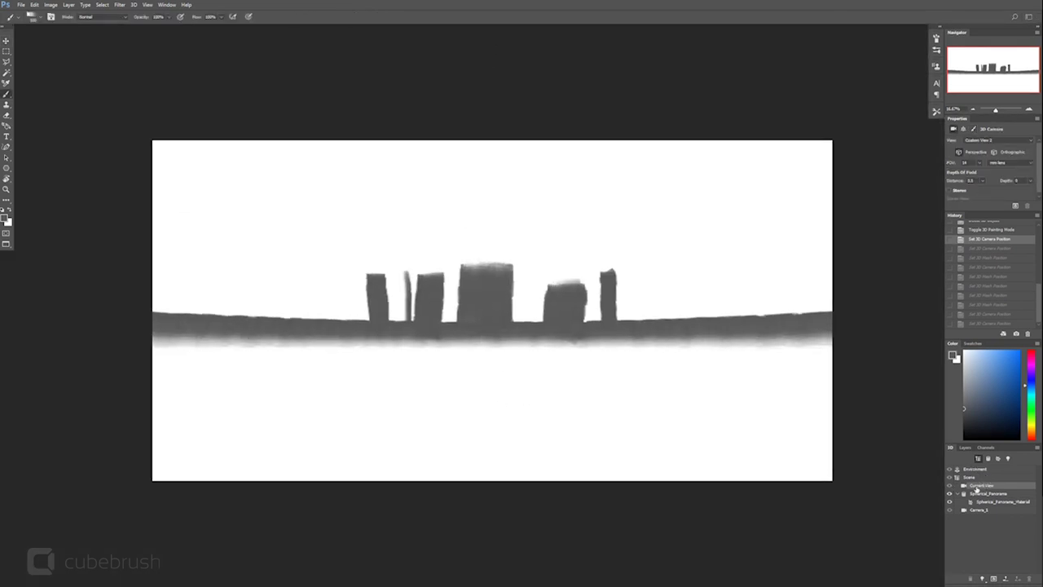
key("v")
key("b")
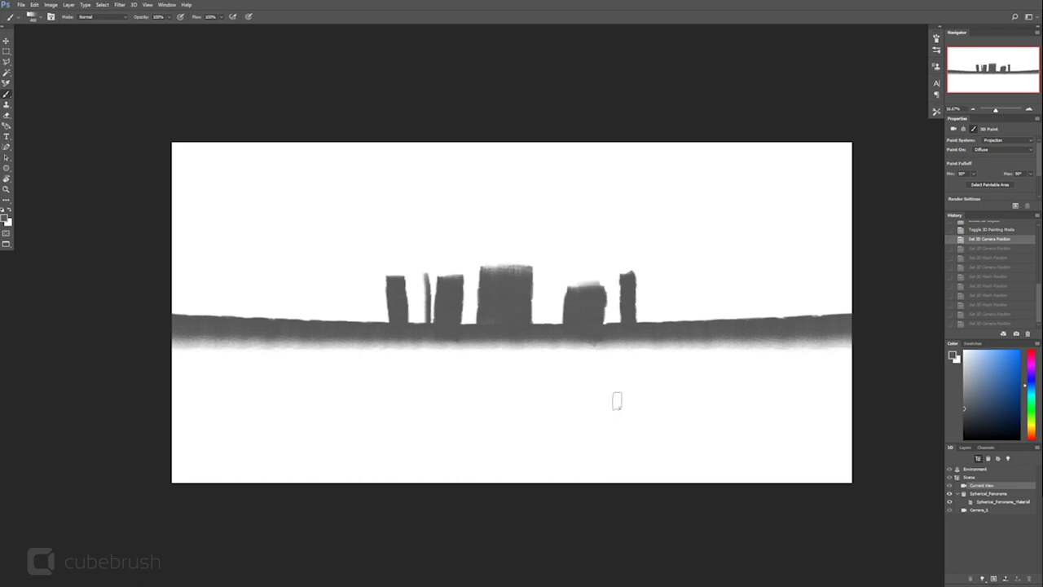
Step: With the Move tool, rotate the 3D camera around the inside of the panorama and back to the row of blocks
key("v")
left_click_drag(615, 317, 430, 368)
left_click_drag(515, 331, 571, 352)
left_click_drag(507, 352, 565, 344)
left_click_drag(633, 334, 548, 341)
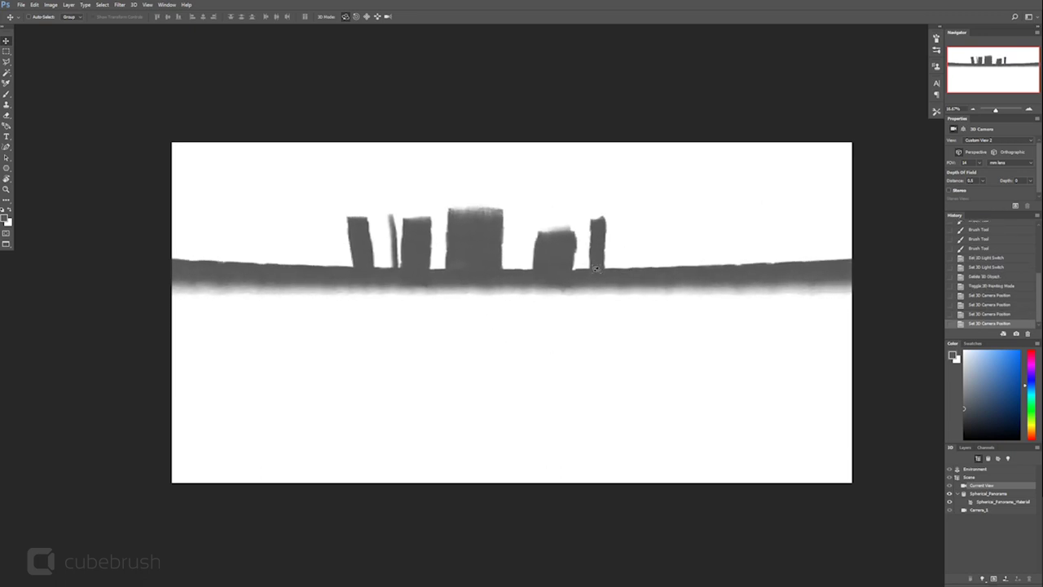
mouse_move(600, 276)
left_mouse_down()
mouse_move(594, 288)
mouse_move(604, 282)
left_mouse_up()
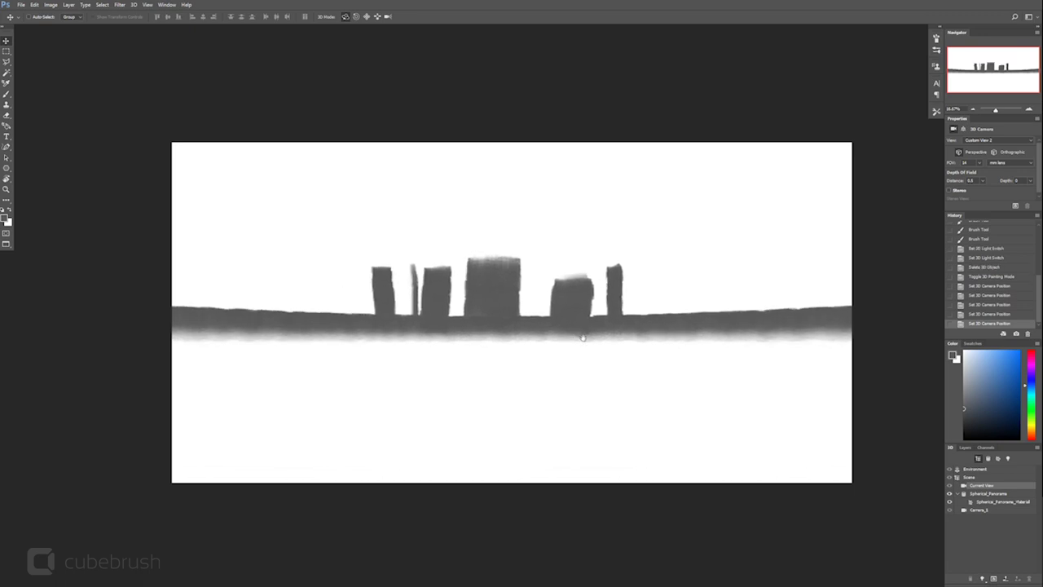
left_click_drag(566, 345, 531, 340)
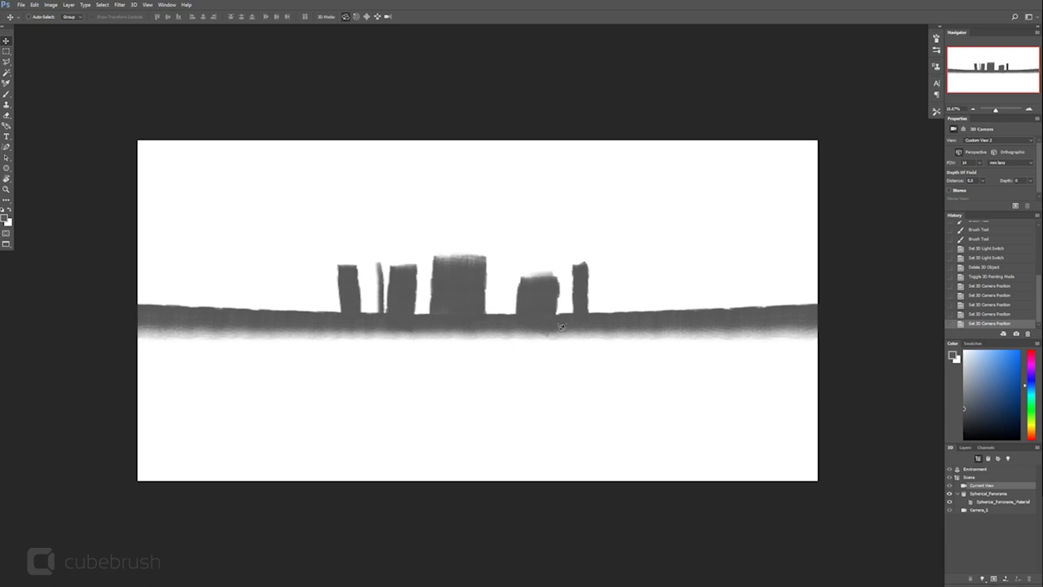
Step: Rotate the 3D camera past the ring-topped post and reselect Current View in the scene list
key("b")
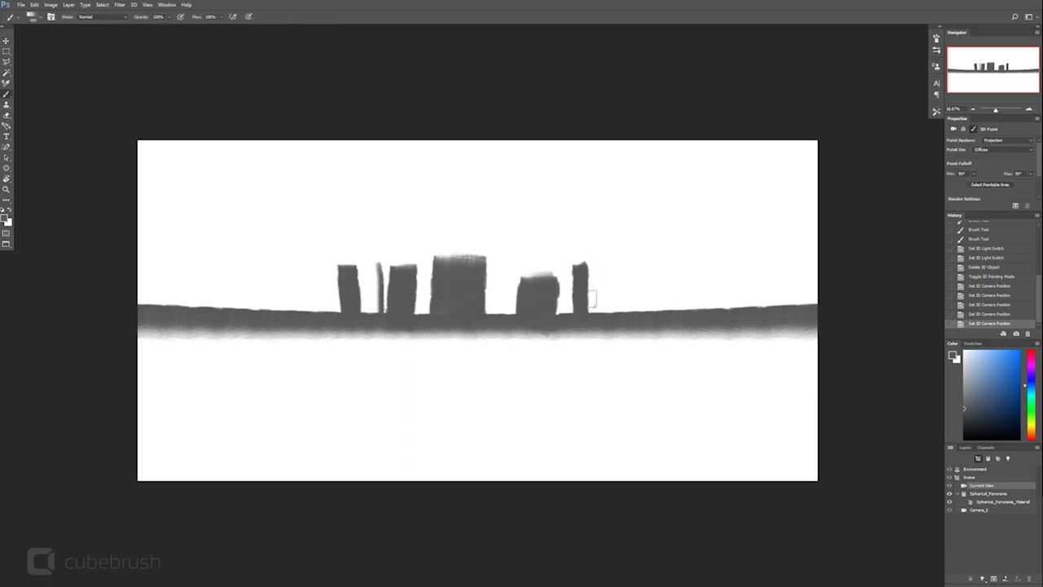
key("v")
left_click_drag(468, 302, 578, 328)
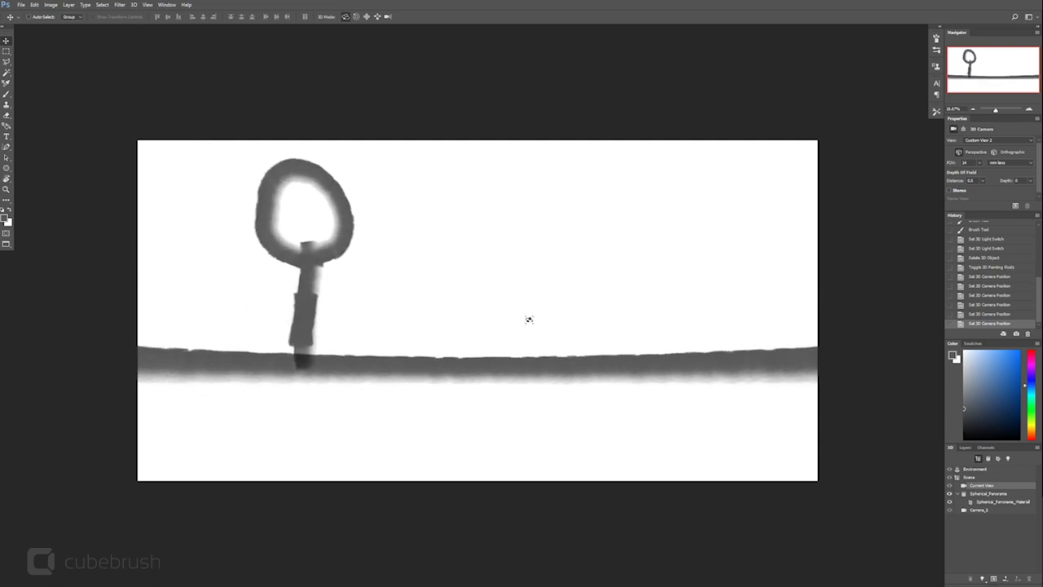
left_click_drag(647, 321, 618, 322)
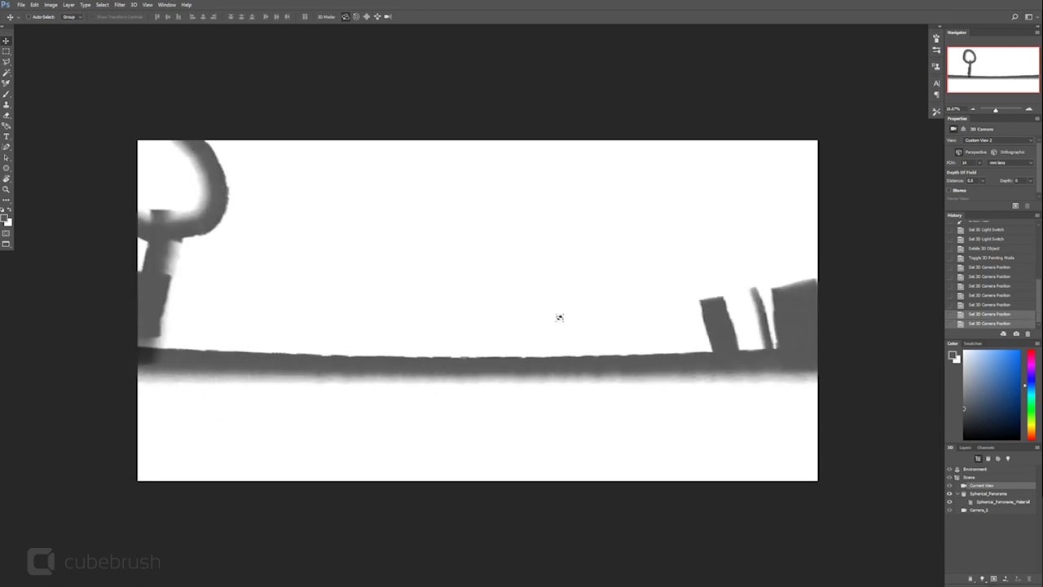
left_click(559, 315)
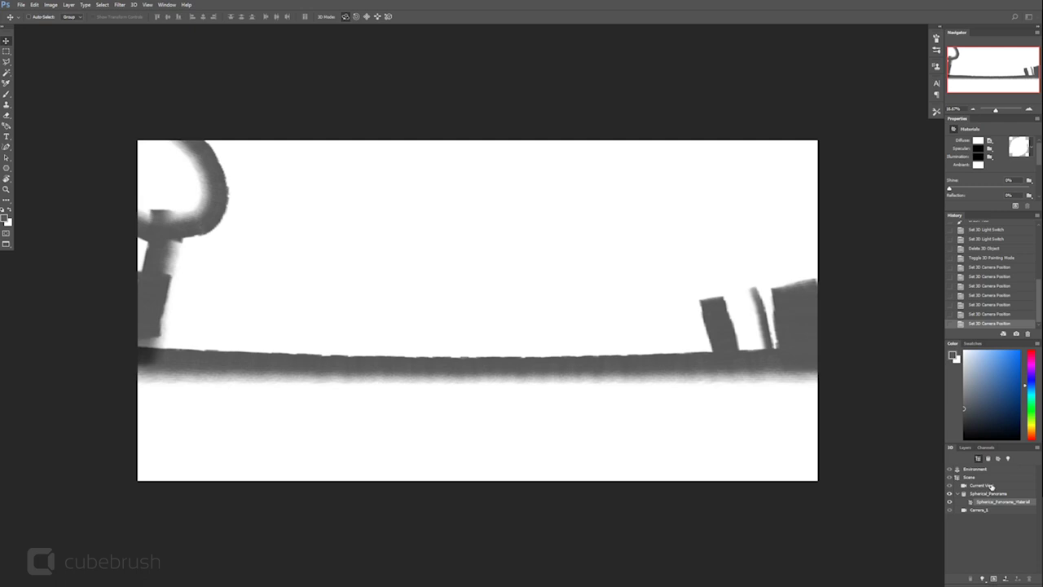
left_click(991, 487)
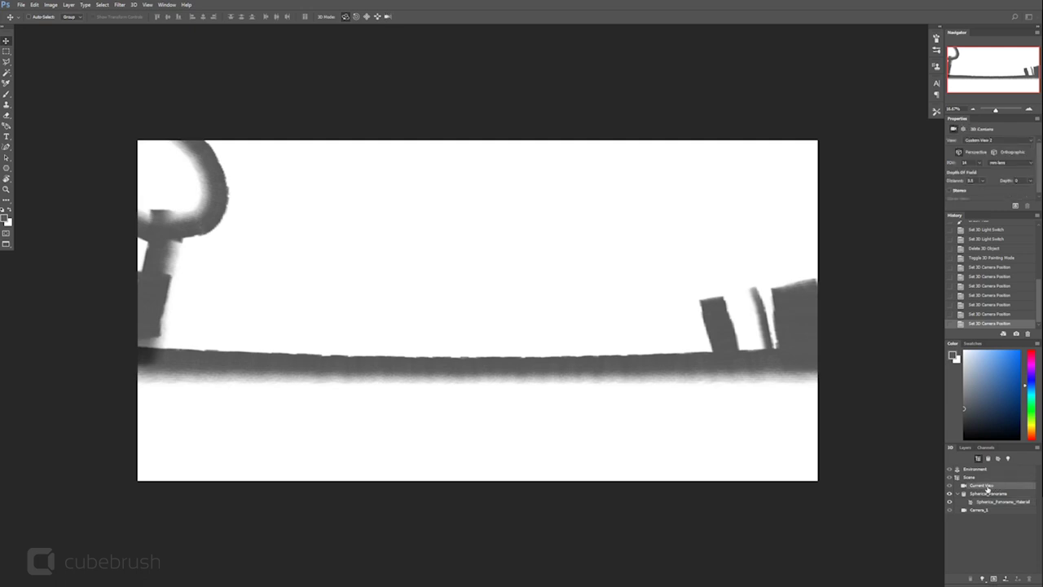
Step: Rotate the 3D camera to the empty horizon between the ring-topped post and the blocks, and activate the Brush tool
left_click_drag(571, 312, 519, 301)
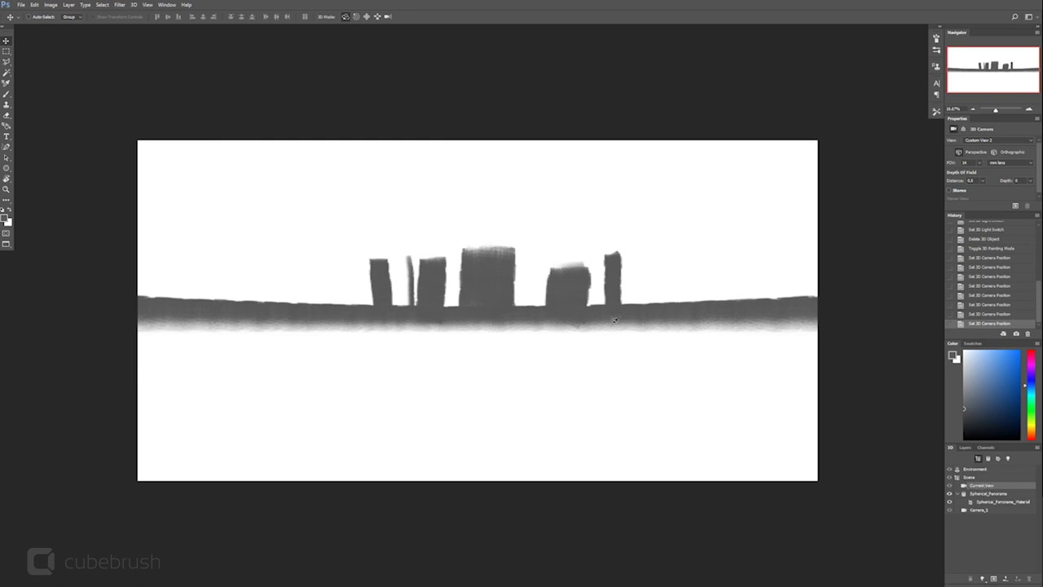
left_click_drag(627, 341, 737, 346)
key("b")
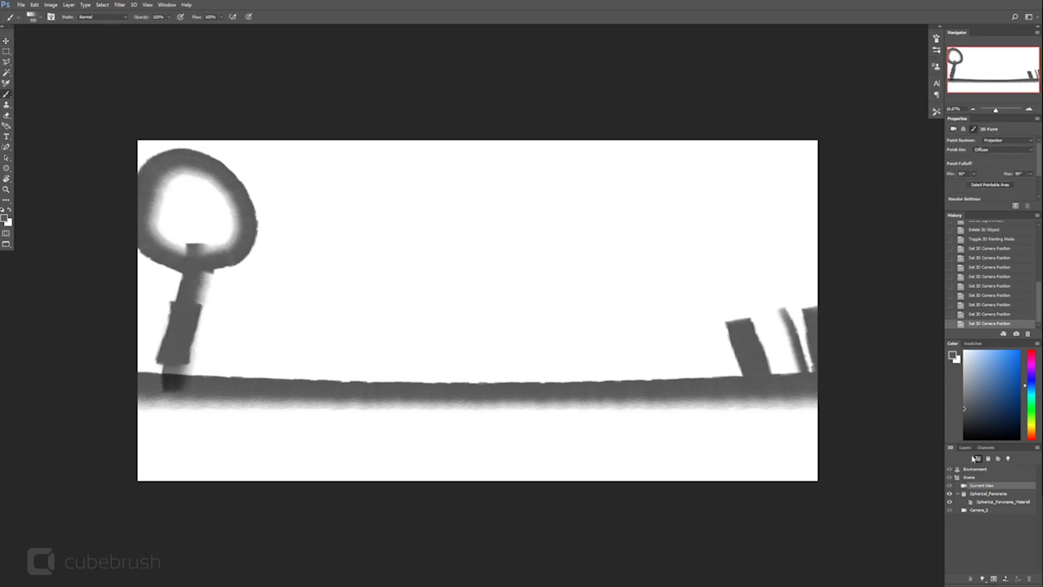
Step: Hide the Background layer's textures and show them again
left_click(966, 448)
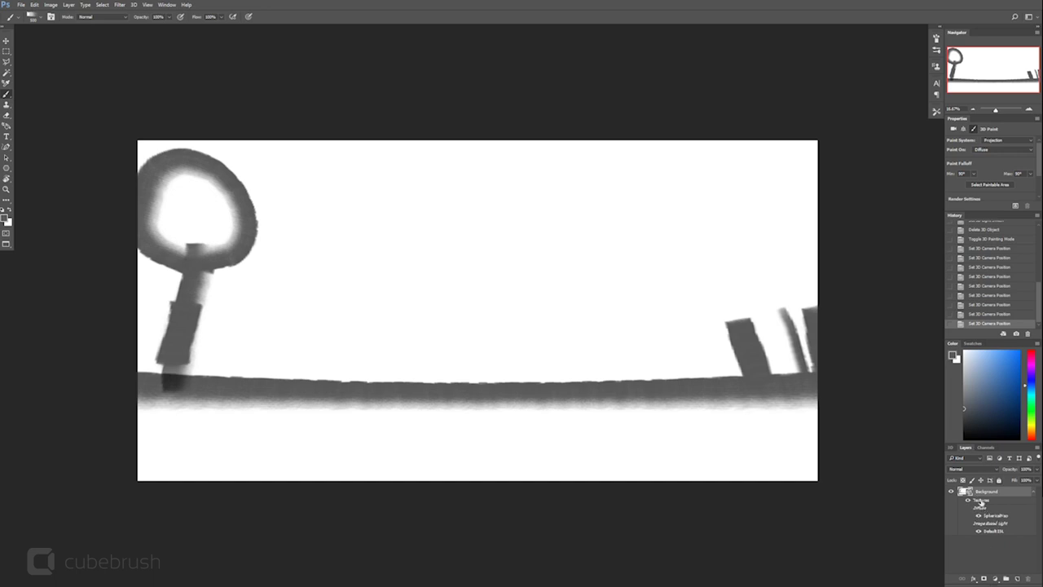
left_click(968, 499)
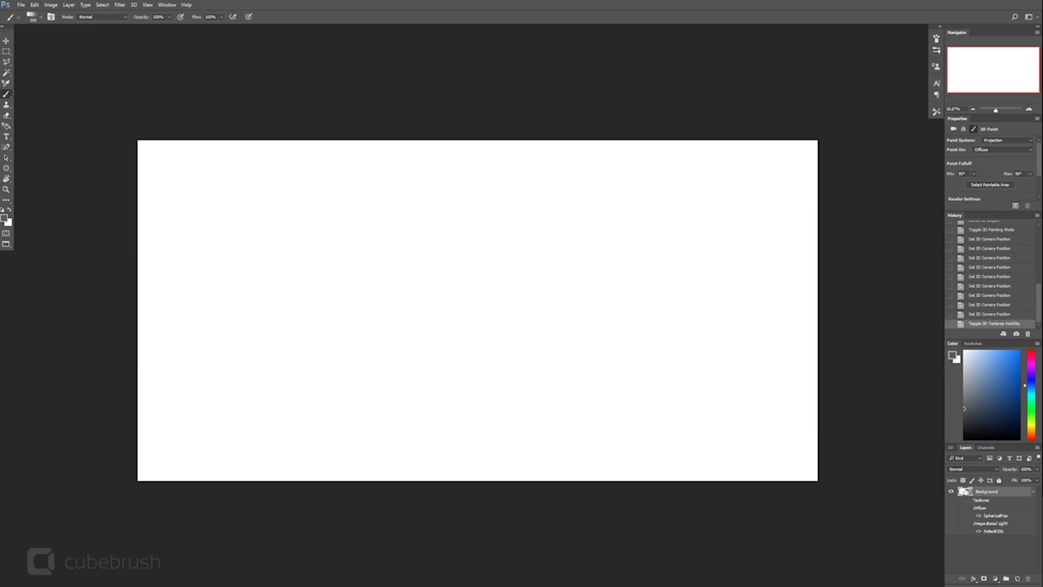
left_click(968, 500)
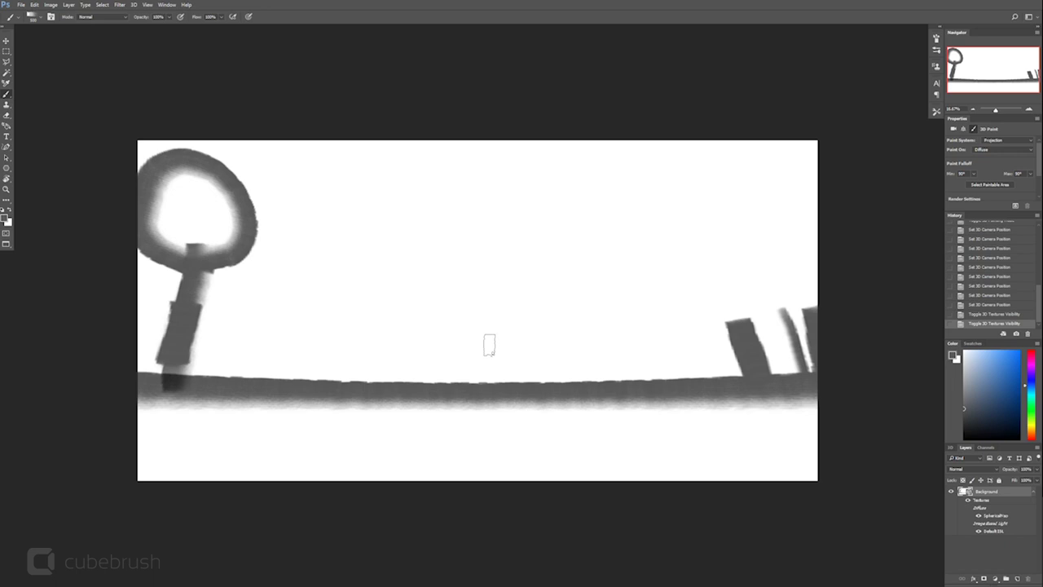
Step: Bring the ring-topped post near the middle of the camera view and paint scribbles and a large circle beside it on the Background
key("v")
left_click_drag(455, 354, 514, 359)
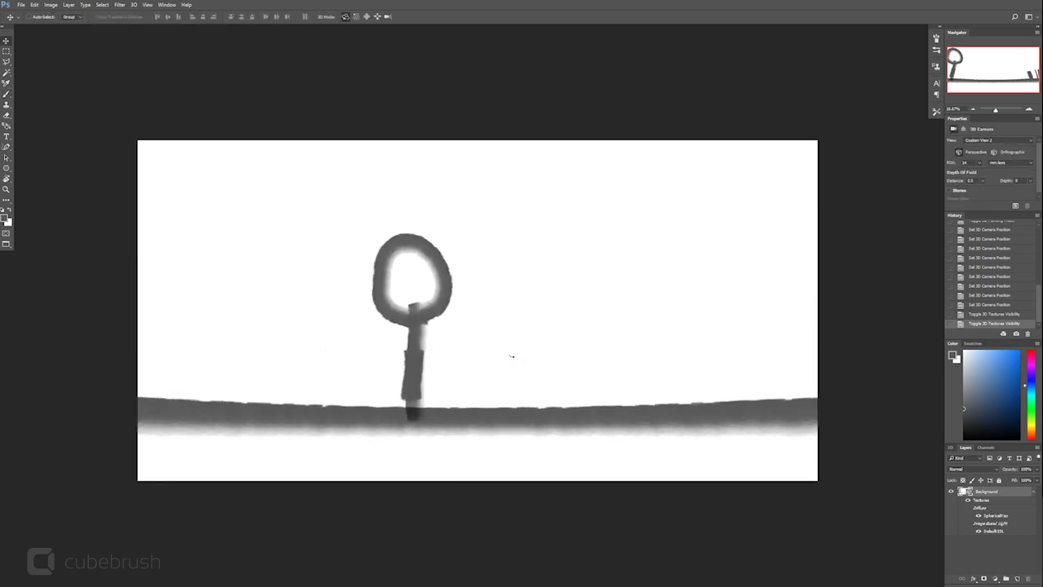
key("b")
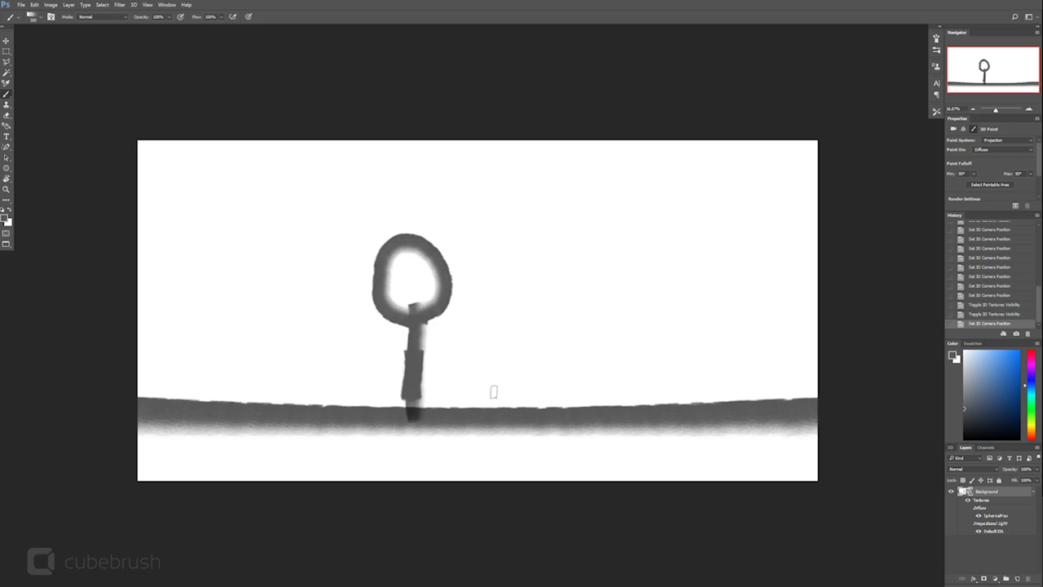
mouse_move(489, 346)
left_mouse_down()
mouse_move(501, 401)
mouse_move(541, 351)
mouse_move(567, 392)
left_mouse_up()
mouse_move(544, 314)
left_mouse_down()
mouse_move(574, 327)
mouse_move(540, 328)
mouse_move(552, 287)
mouse_move(546, 321)
mouse_move(612, 395)
mouse_move(643, 285)
mouse_move(722, 290)
mouse_move(611, 357)
mouse_move(636, 221)
mouse_move(675, 353)
left_mouse_up()
Step: Add a new layer and paint zigzag strokes and a large filled blob on it above the horizon
left_click(1018, 579)
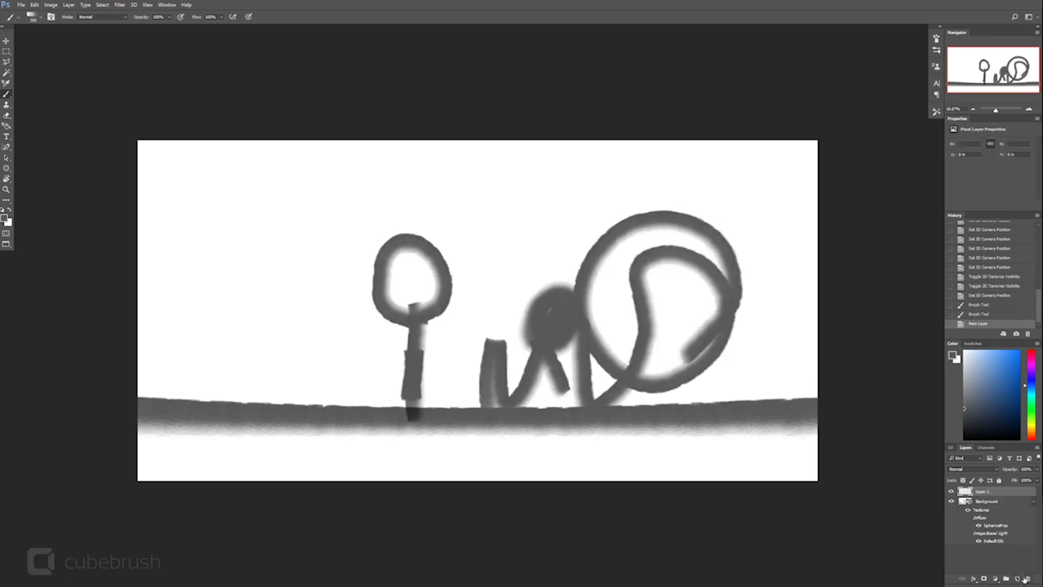
mouse_move(247, 378)
left_mouse_down()
mouse_move(268, 310)
mouse_move(315, 336)
mouse_move(331, 232)
mouse_move(370, 396)
mouse_move(544, 316)
mouse_move(476, 278)
mouse_move(460, 327)
mouse_move(567, 282)
mouse_move(537, 300)
mouse_move(470, 246)
mouse_move(504, 336)
mouse_move(489, 272)
left_mouse_up()
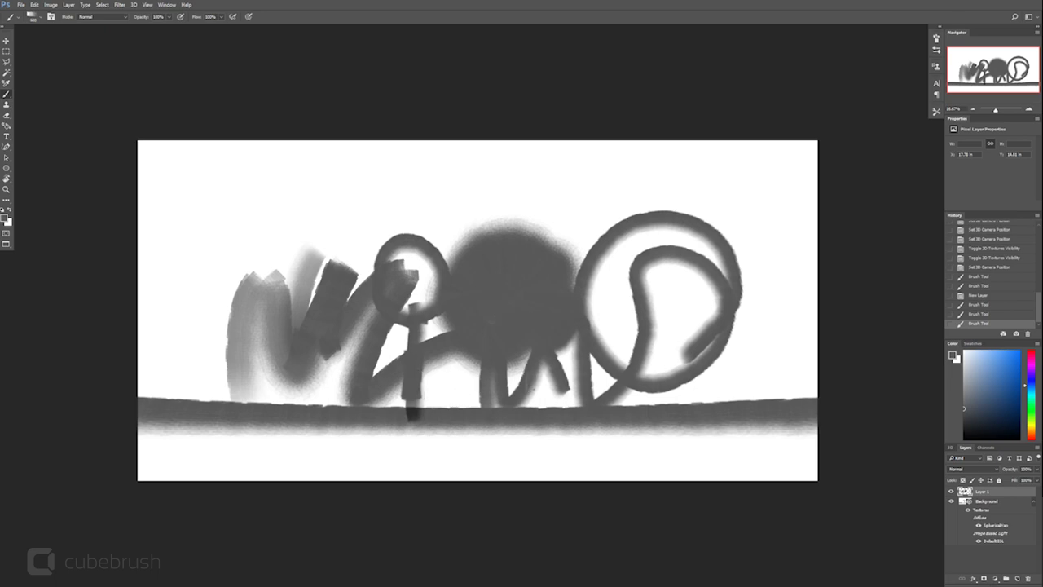
Step: Select the Background layer and rotate the 3D camera beneath the flat strokes of Layer 1
key("v")
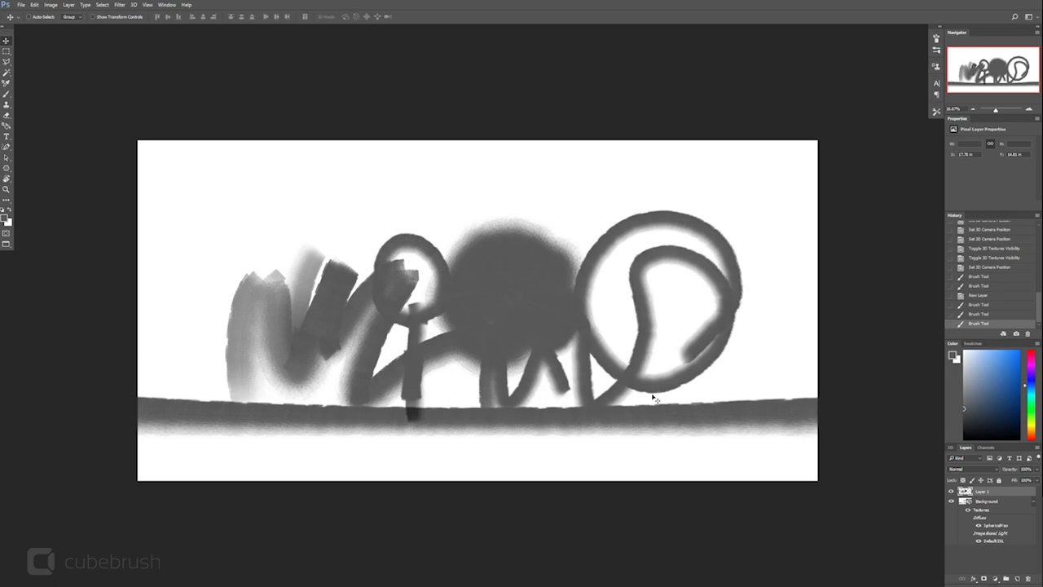
left_click(986, 502)
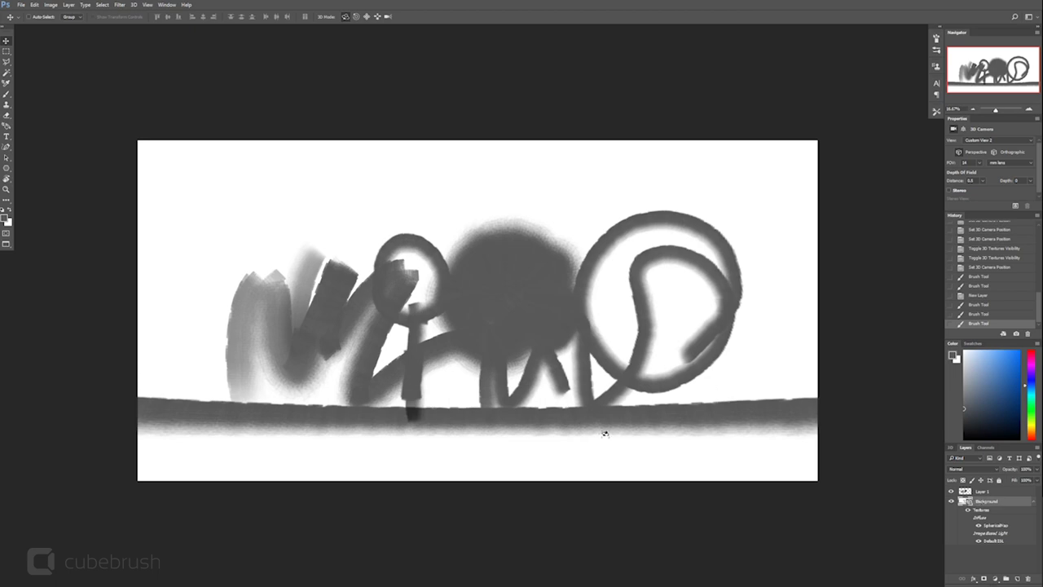
mouse_move(608, 432)
left_mouse_down()
mouse_move(562, 433)
mouse_move(646, 418)
mouse_move(797, 431)
mouse_move(709, 392)
mouse_move(604, 388)
mouse_move(720, 391)
mouse_move(682, 396)
mouse_move(708, 393)
left_mouse_up()
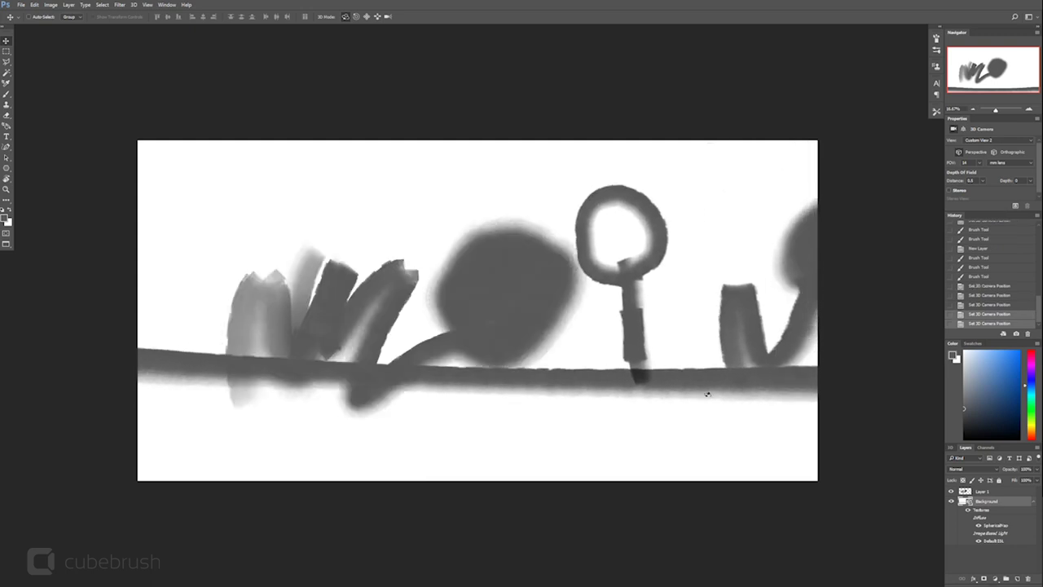
Step: Undo the last mesh move through the history and rotate the Spherical_Panorama mesh beneath Layer 1
left_click(953, 448)
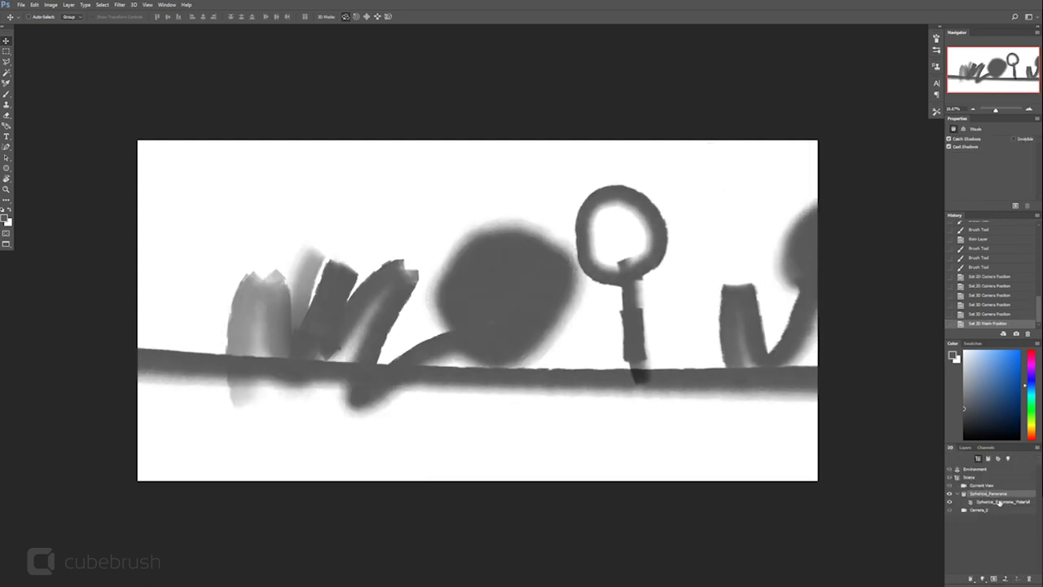
left_click(992, 314)
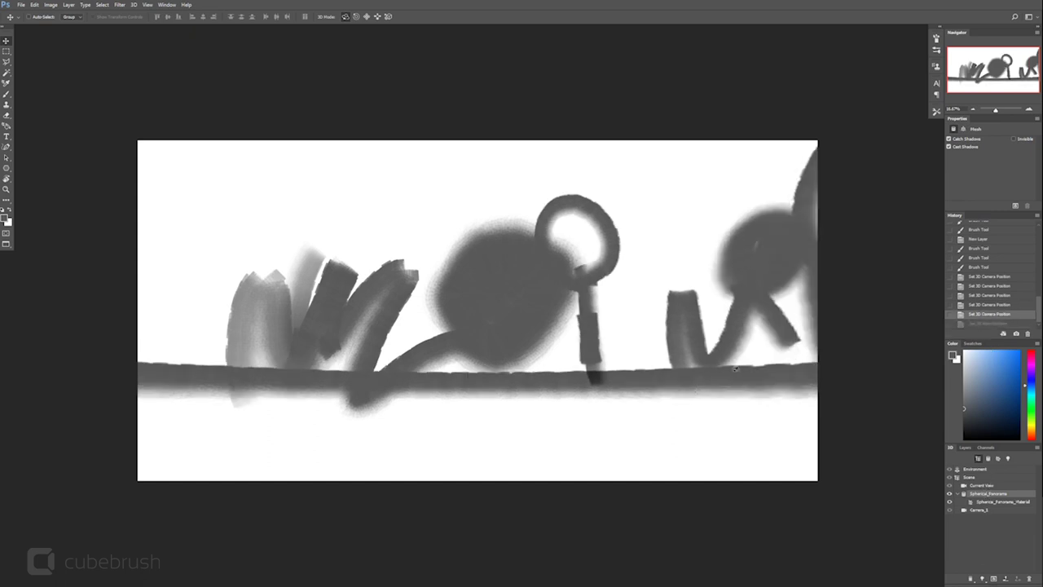
mouse_move(695, 379)
left_mouse_down()
mouse_move(649, 386)
mouse_move(761, 375)
mouse_move(803, 353)
mouse_move(790, 359)
left_mouse_up()
Step: Select Layer 1 and paint zigzag brush strokes across the horizon under the small filled circle
left_click(964, 447)
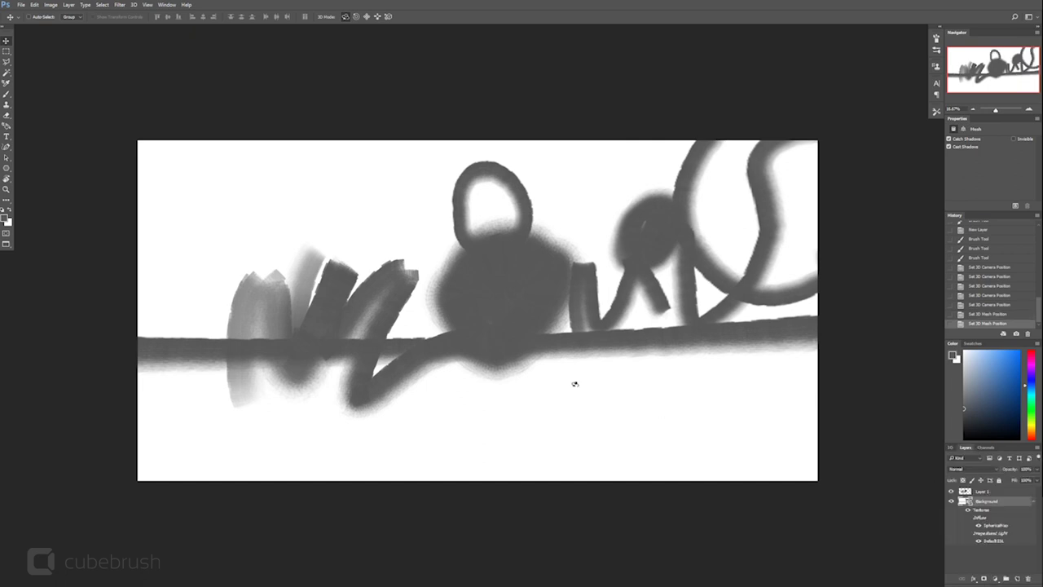
left_click(983, 493)
key("b")
mouse_move(570, 349)
left_mouse_down()
mouse_move(646, 355)
mouse_move(660, 383)
left_mouse_up()
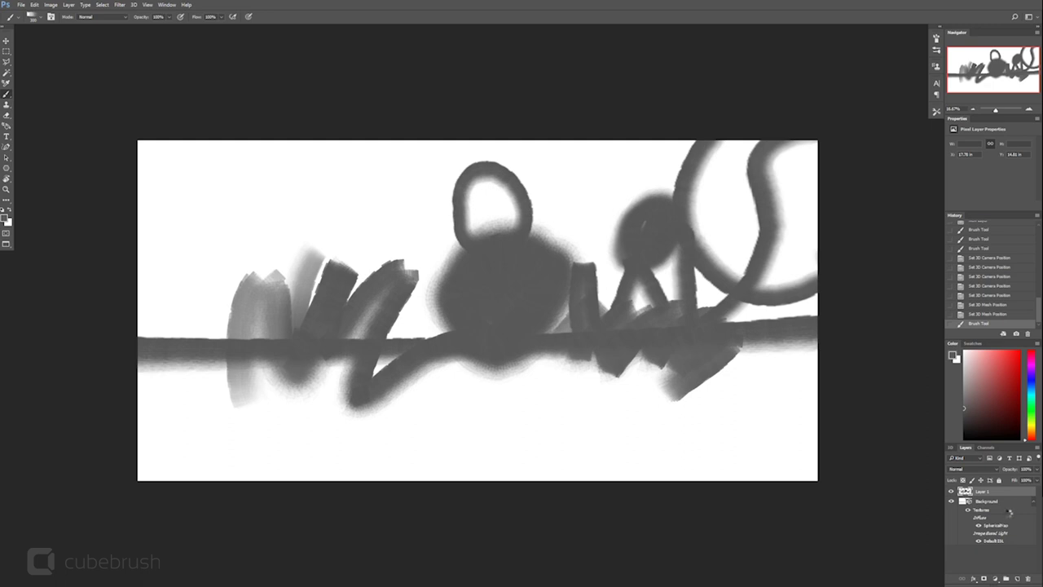
Step: Merge Layer 1 down into the Background and move the panorama mesh slightly with the Move tool
key("ctrl+e")
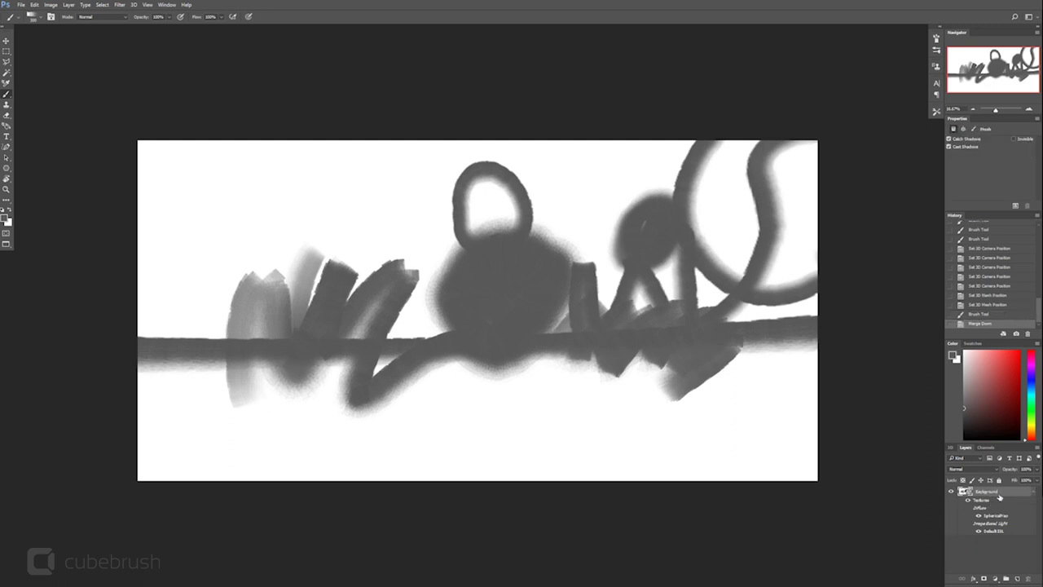
key("v")
mouse_move(554, 415)
left_mouse_down()
mouse_move(535, 421)
mouse_move(573, 414)
mouse_move(562, 412)
mouse_move(585, 396)
left_mouse_up()
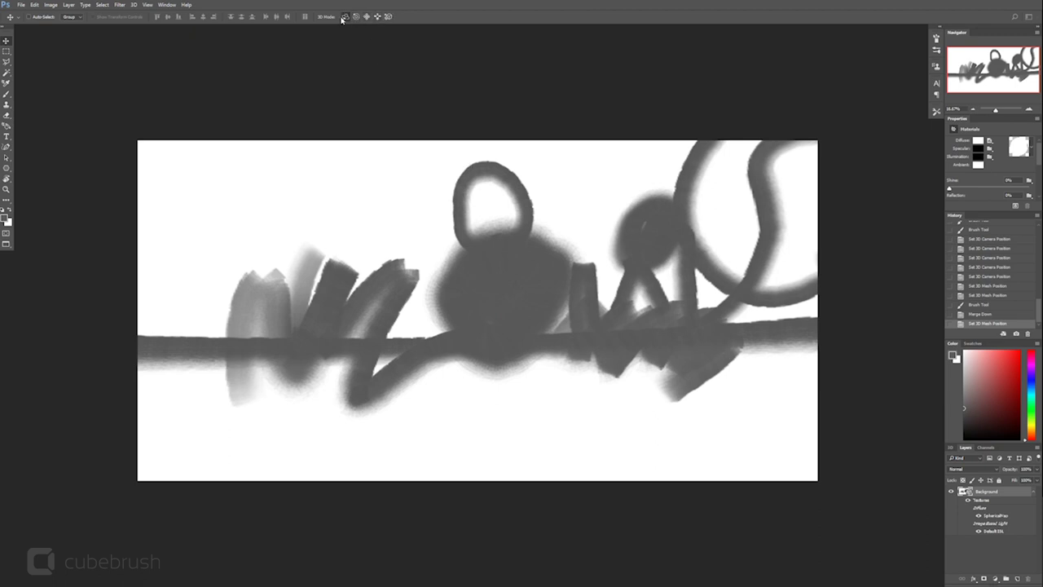
Step: Undo the last mesh move through the history and rotate the Current View camera around the merged drawing
left_click(951, 448)
left_click(984, 486)
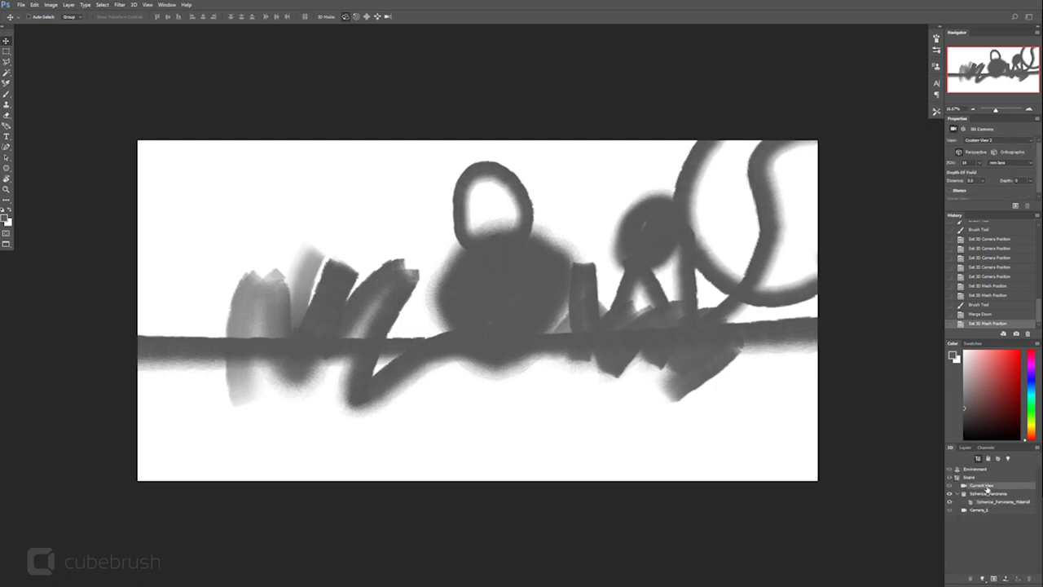
left_click(991, 314)
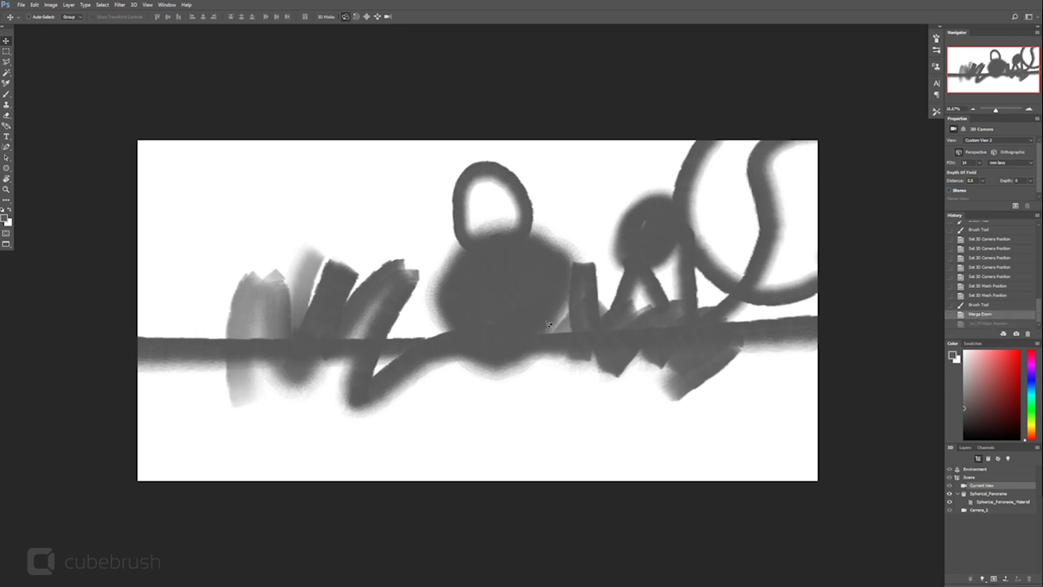
mouse_move(478, 331)
left_mouse_down()
mouse_move(824, 331)
mouse_move(677, 312)
mouse_move(539, 332)
mouse_move(383, 334)
mouse_move(456, 335)
mouse_move(334, 358)
mouse_move(532, 319)
mouse_move(489, 312)
mouse_move(530, 447)
mouse_move(518, 367)
mouse_move(423, 330)
mouse_move(415, 370)
mouse_move(473, 324)
mouse_move(416, 367)
mouse_move(489, 326)
mouse_move(453, 334)
mouse_move(451, 354)
mouse_move(522, 331)
mouse_move(734, 310)
mouse_move(494, 367)
mouse_move(389, 407)
mouse_move(473, 372)
mouse_move(375, 419)
mouse_move(433, 400)
mouse_move(462, 321)
mouse_move(441, 334)
mouse_move(442, 323)
left_mouse_up()
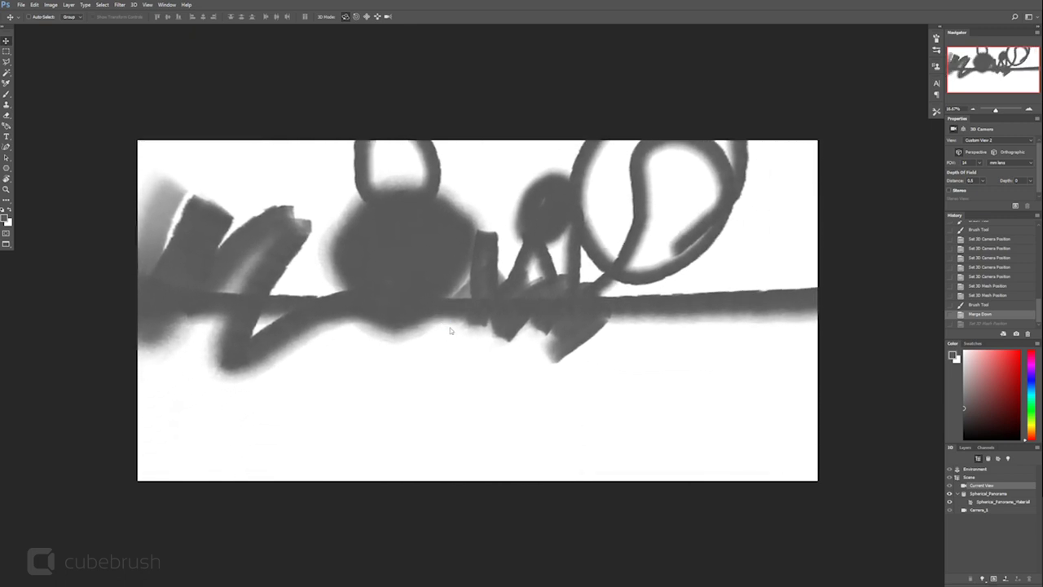
Step: Try to rotate the Current View camera further around the panorama, dismissing the error dialogs
left_click(526, 215)
left_click(991, 497)
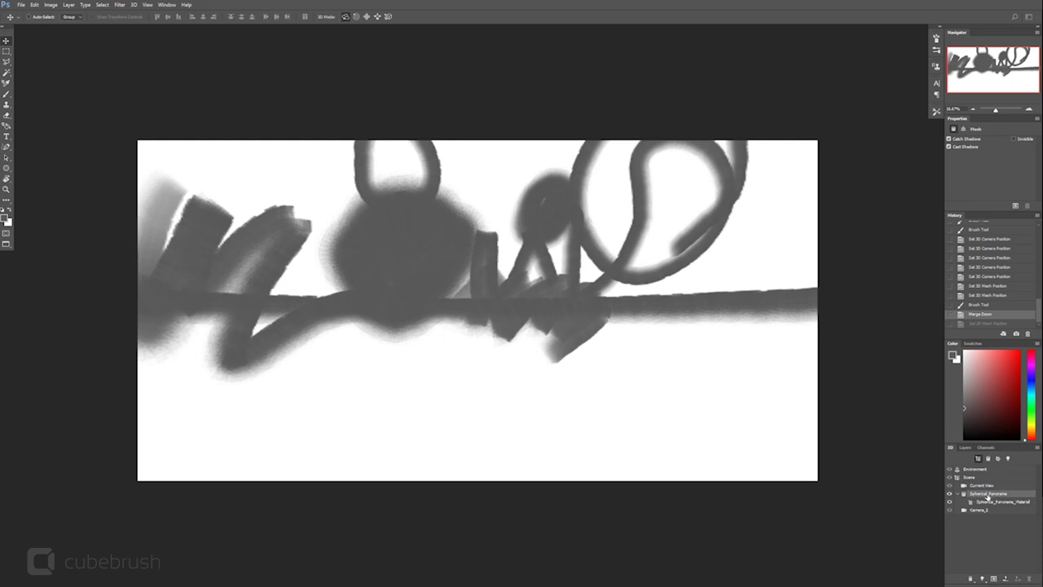
left_click(978, 487)
mouse_move(538, 329)
left_mouse_down()
mouse_move(555, 324)
mouse_move(544, 324)
left_mouse_up()
key("shift")
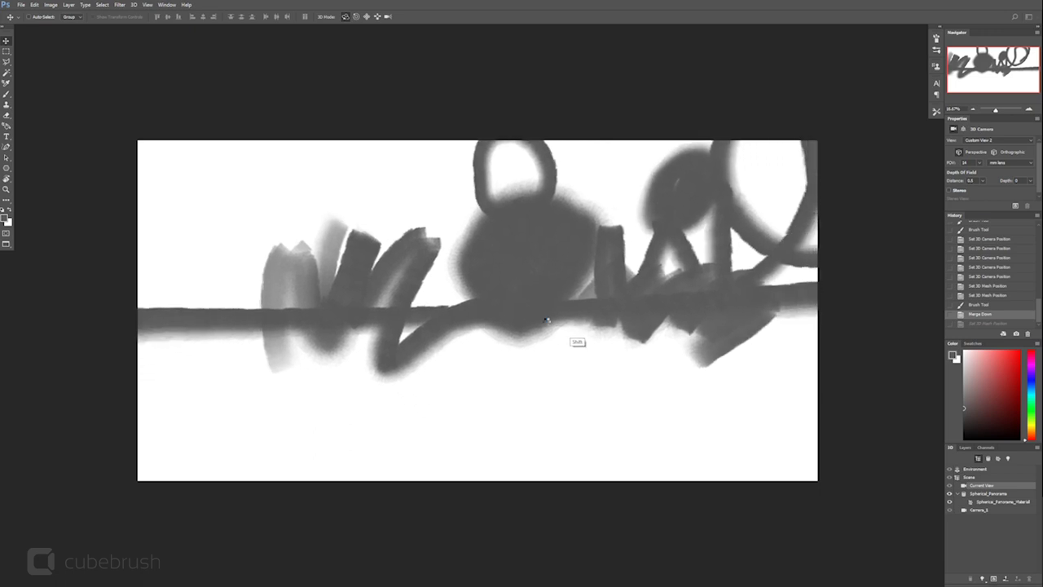
left_click(525, 213)
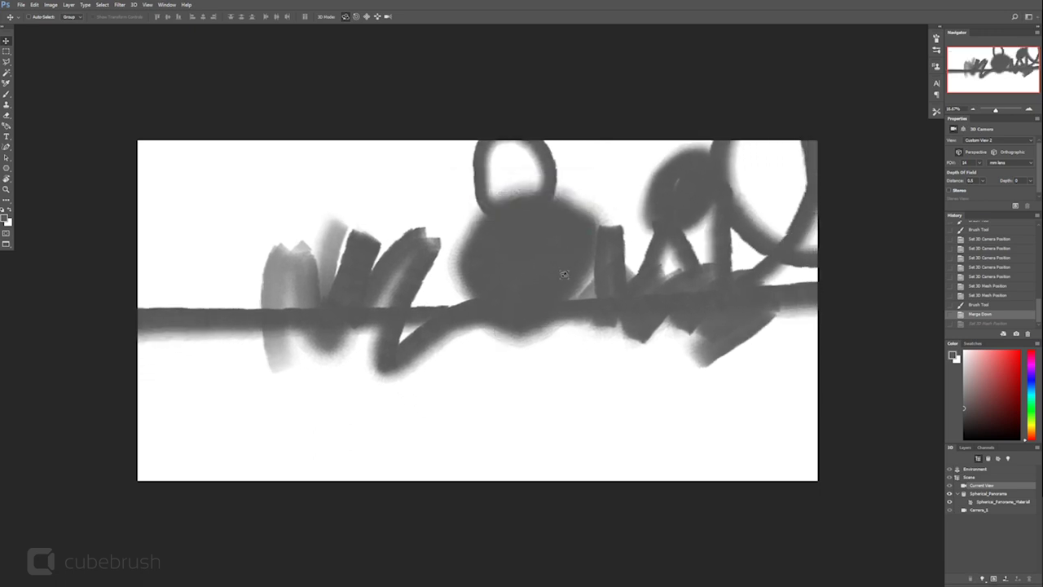
left_click_drag(606, 333, 576, 334)
key("shift")
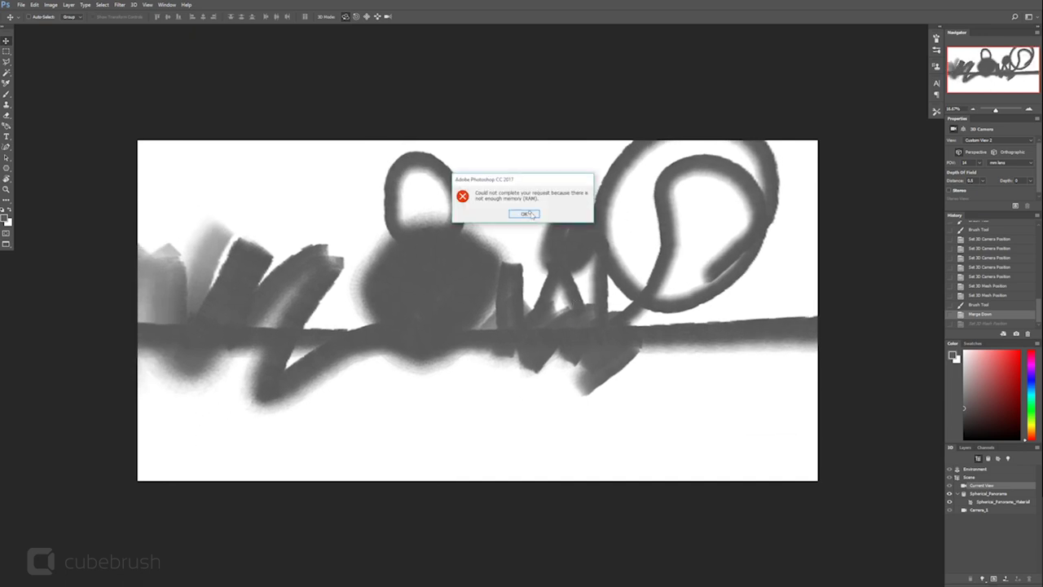
left_click(531, 213)
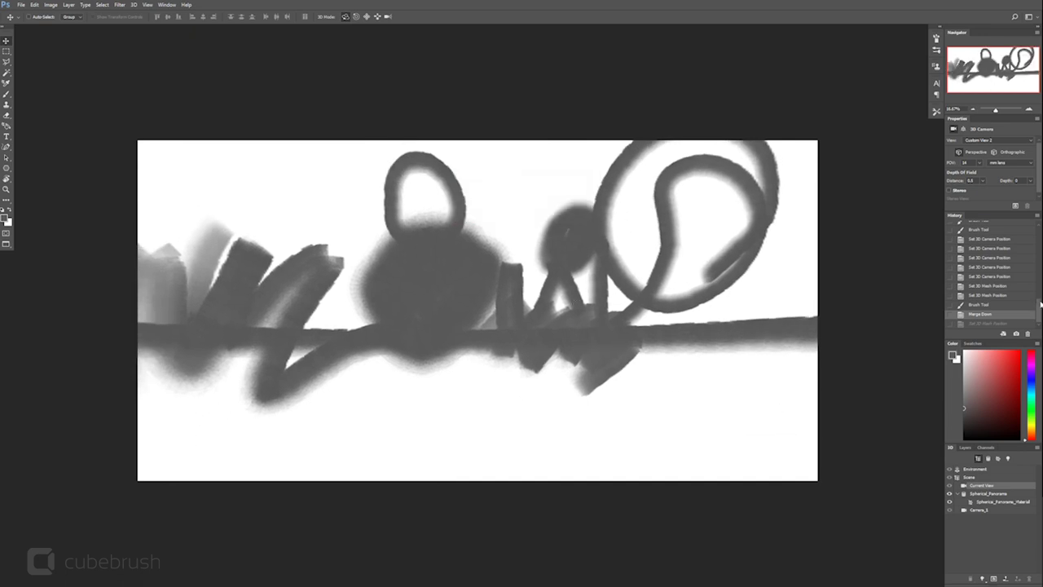
Step: Clear the history and delete Layer 1, and rotate the camera to bring the large circle fully into view
right_click(1001, 324)
left_click(985, 348)
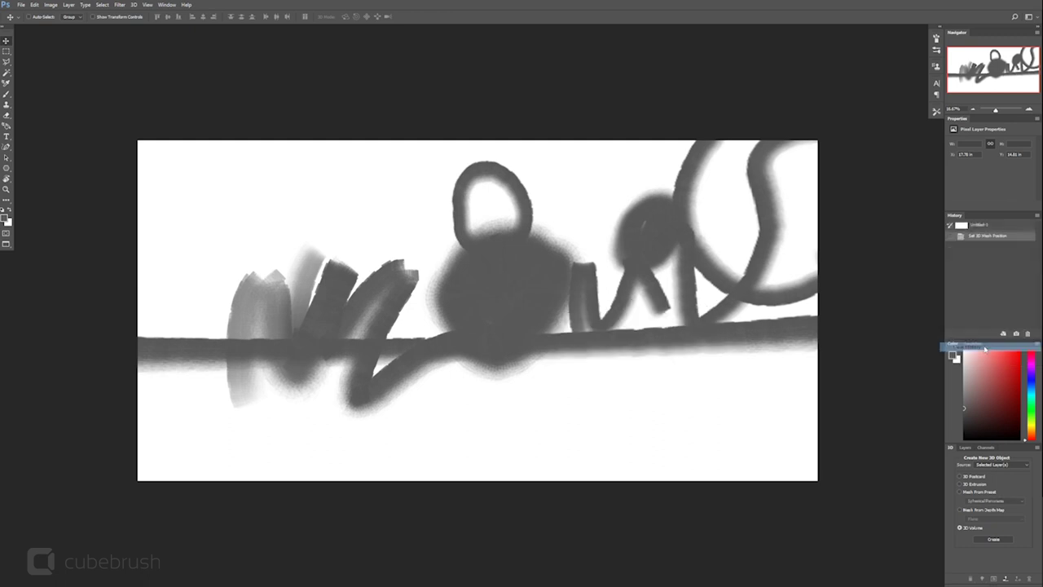
key("Delete")
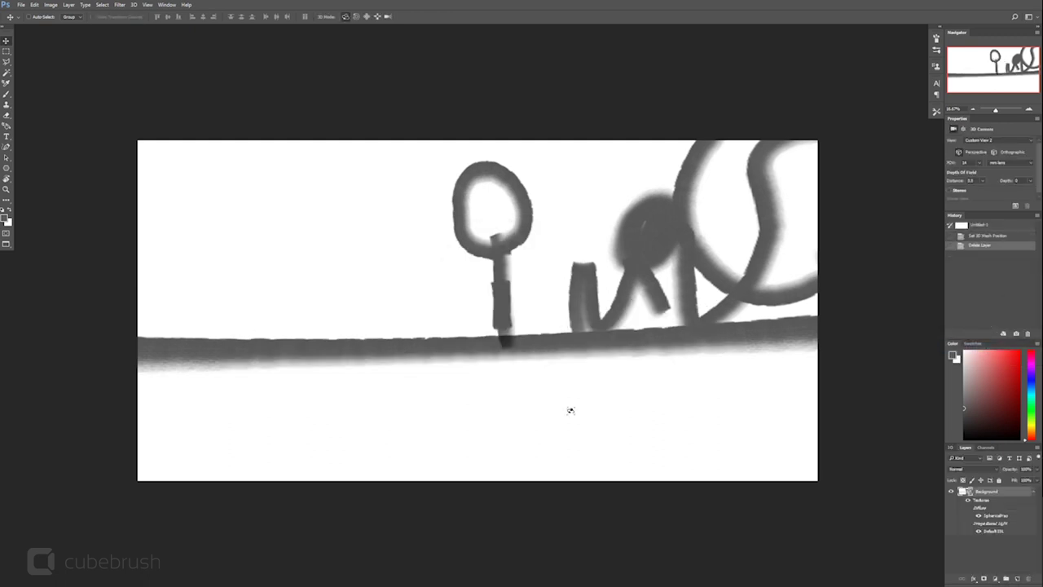
mouse_move(734, 388)
left_mouse_down()
mouse_move(632, 395)
mouse_move(709, 388)
left_mouse_up()
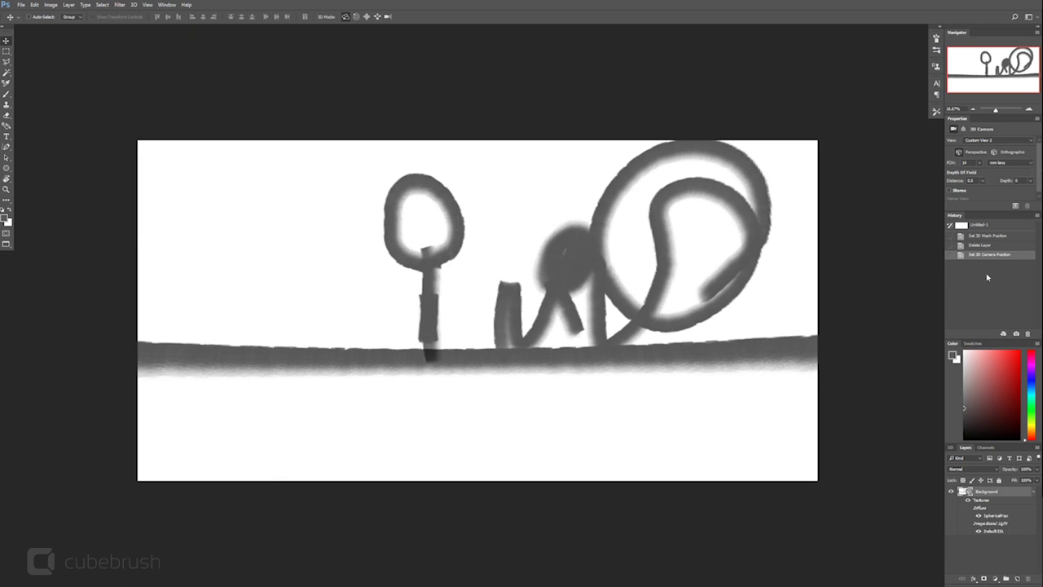
Step: Try rotating the Spherical_Panorama mesh instead of the camera and undo the move through the history
left_click(951, 448)
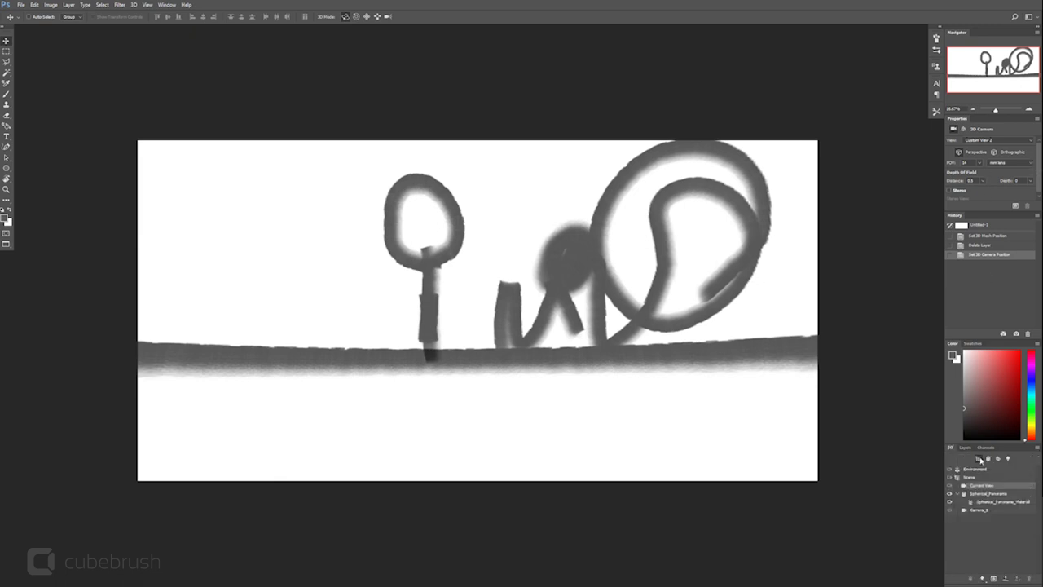
left_click(986, 493)
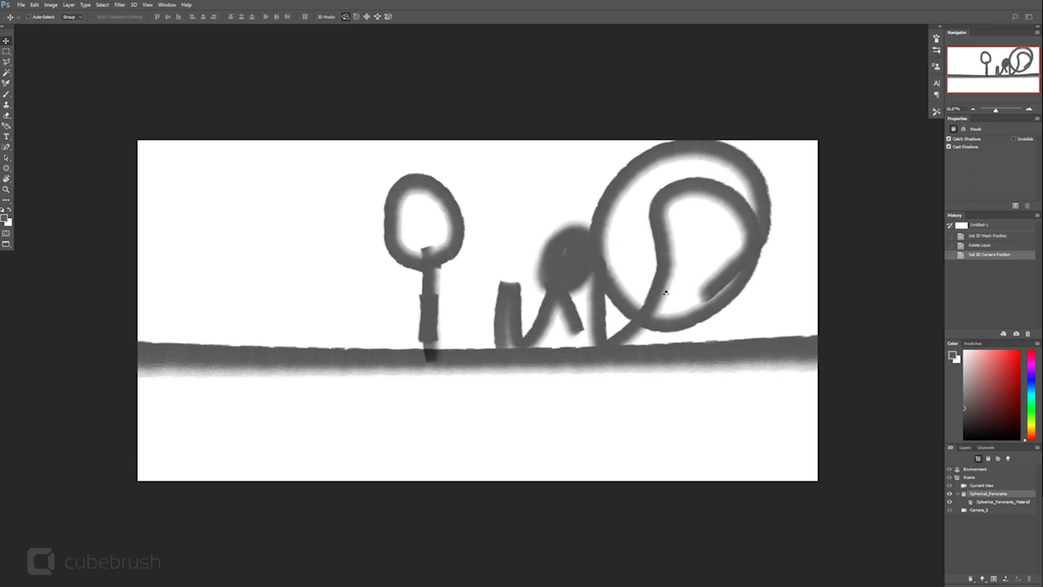
mouse_move(650, 310)
left_mouse_down()
mouse_move(606, 338)
mouse_move(424, 301)
mouse_move(363, 164)
mouse_move(486, 84)
mouse_move(443, 114)
mouse_move(331, 102)
left_mouse_up()
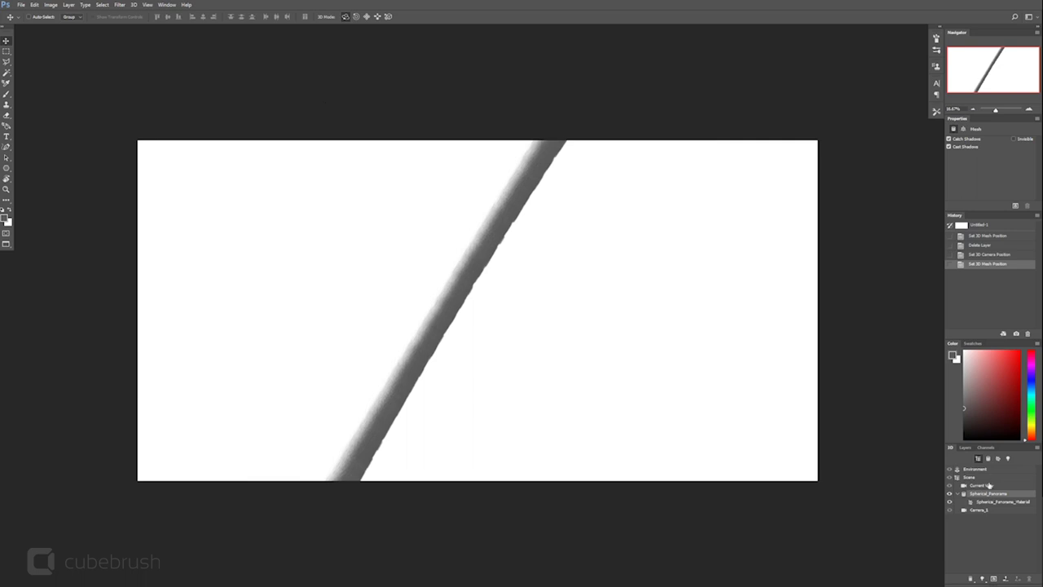
left_click(1000, 256)
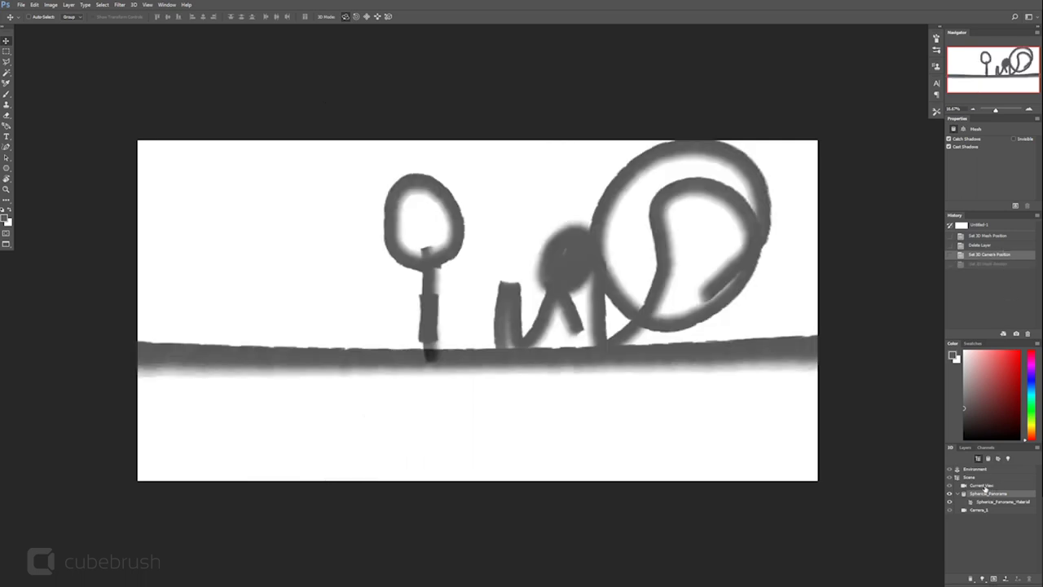
Step: Show the coordinates of the Current View camera and change their units to pixels
left_click(985, 485)
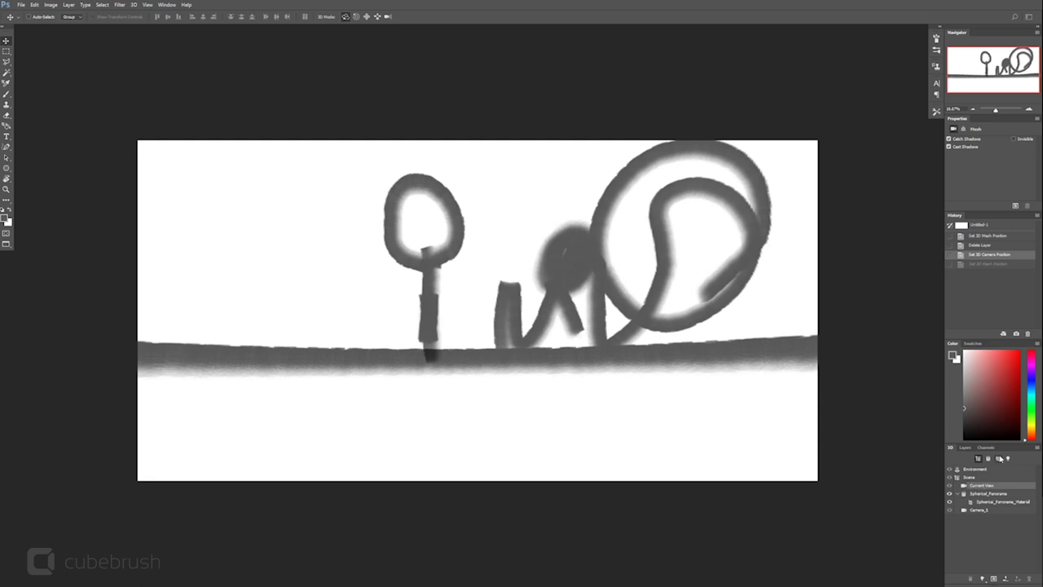
left_click(963, 131)
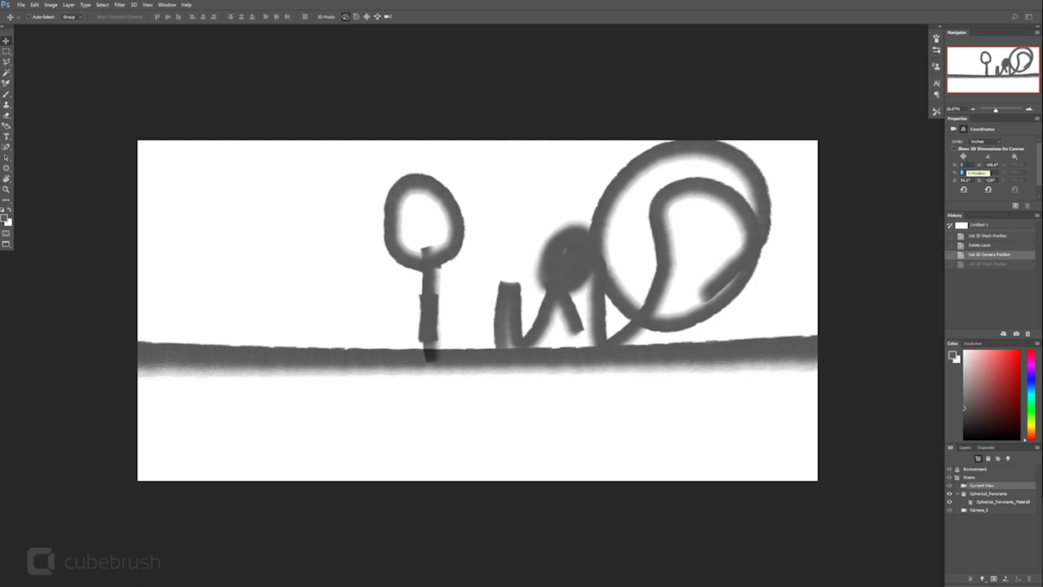
left_click(962, 163)
left_click(987, 143)
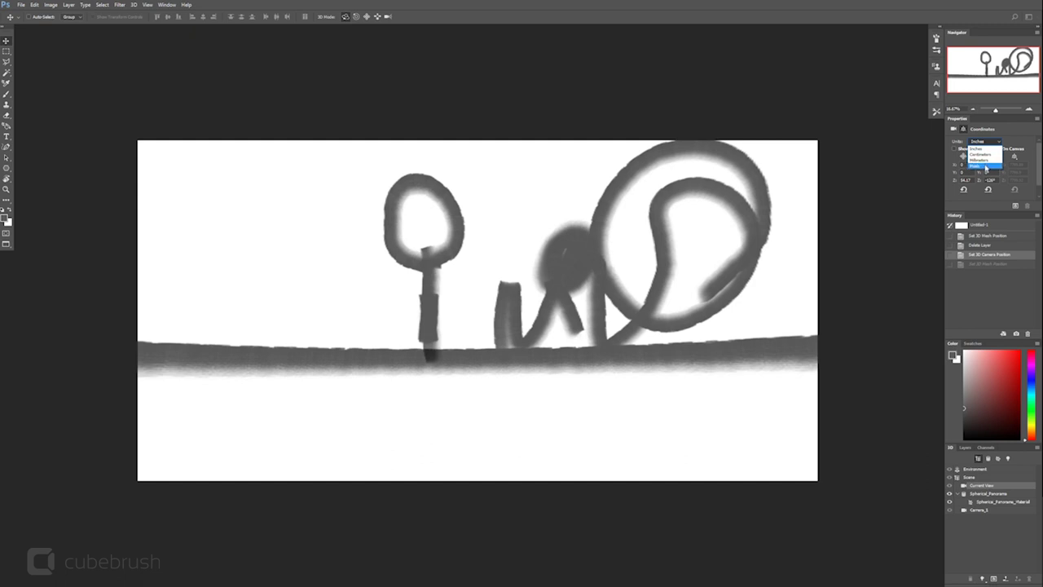
left_click(990, 166)
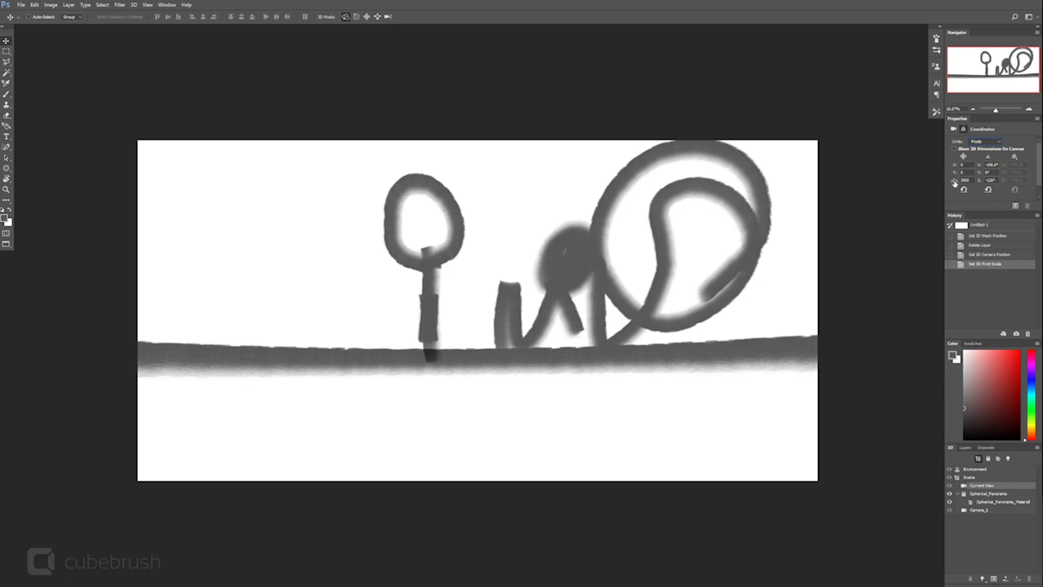
Step: Increase the camera's Z position, reset the camera position to zero, and raise Z again until the panorama fills the canvas
mouse_move(955, 183)
left_mouse_down()
mouse_move(966, 180)
mouse_move(943, 189)
mouse_move(963, 184)
left_mouse_up()
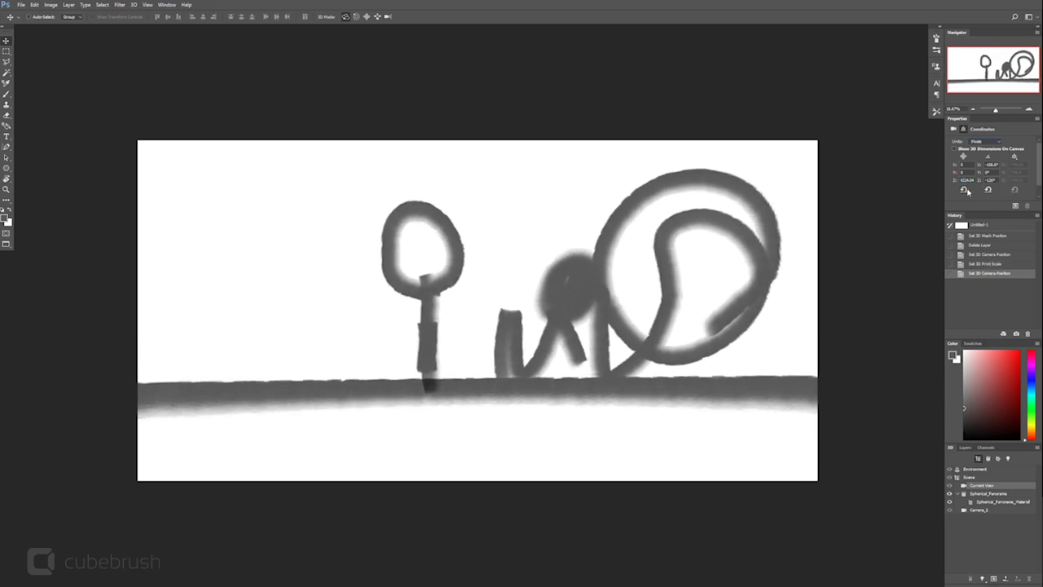
left_click(965, 190)
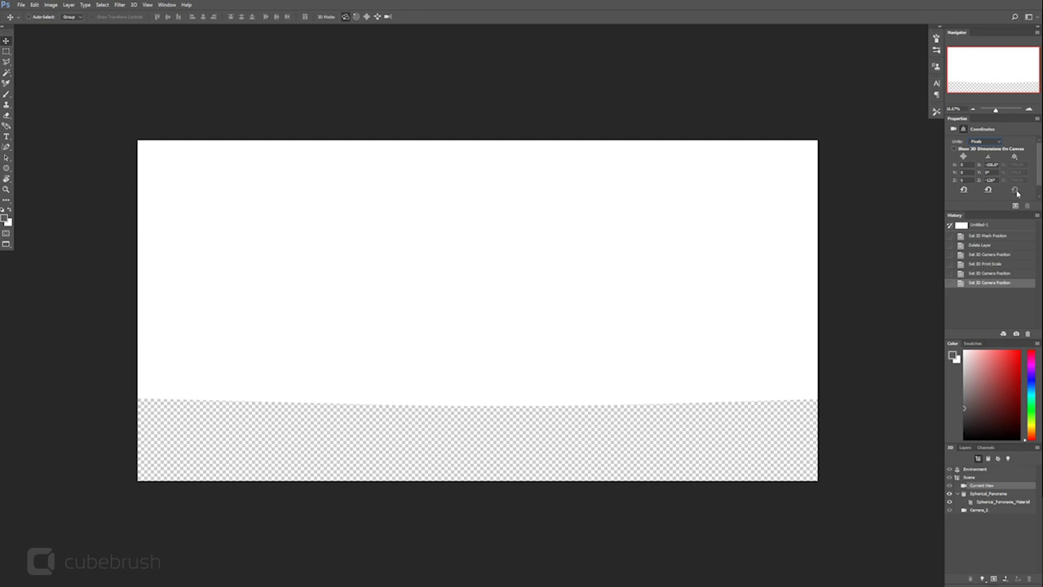
left_click_drag(955, 181, 990, 181)
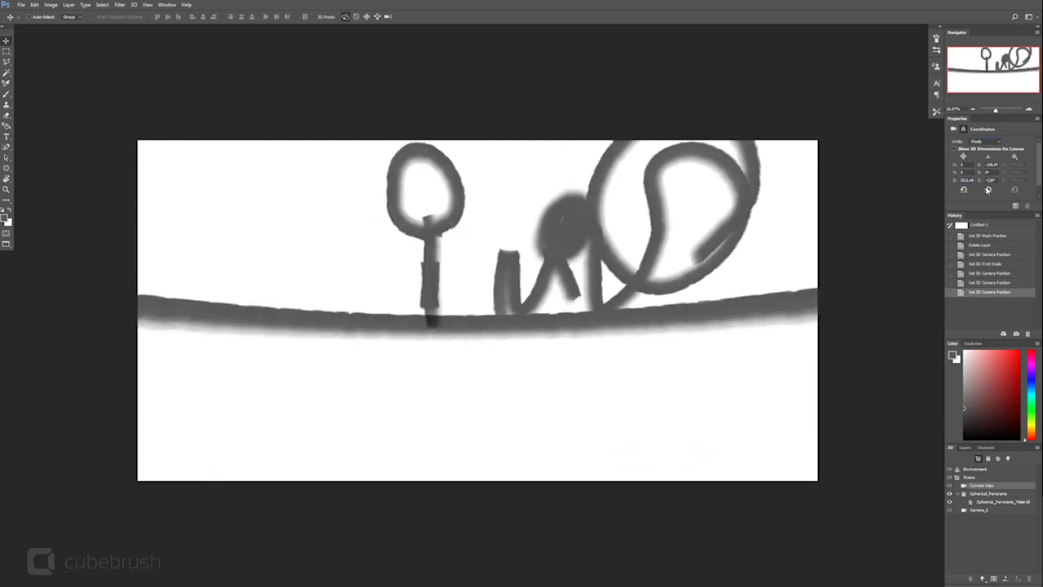
Step: Rotate the panorama mesh slightly and paint broad dusty-pink brush strokes on the Background layer beside the small circle's stem
mouse_move(714, 298)
left_mouse_down()
mouse_move(714, 358)
mouse_move(714, 298)
mouse_move(693, 296)
mouse_move(705, 296)
mouse_move(693, 396)
left_mouse_up()
key("b")
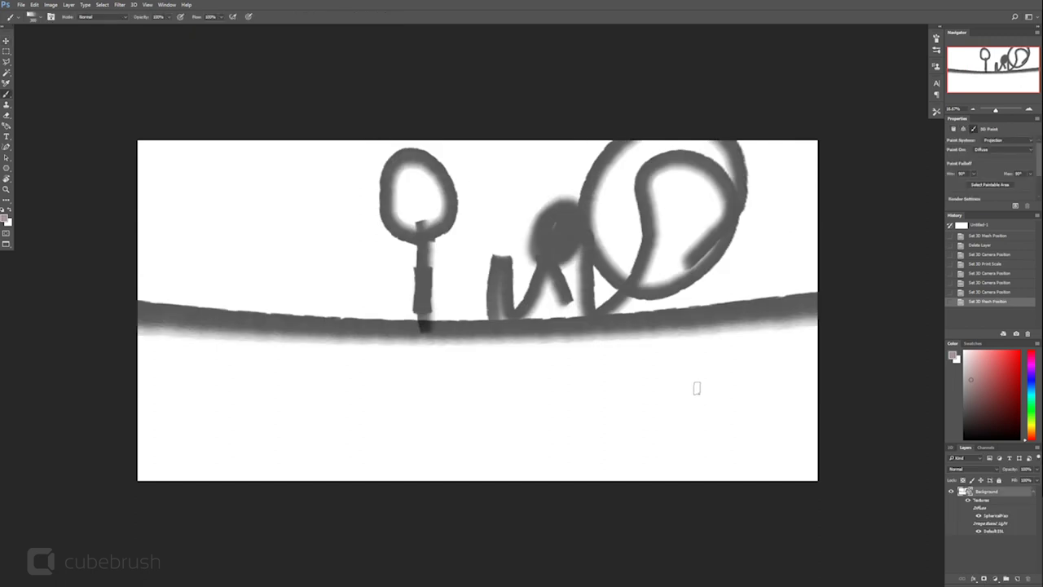
left_click(993, 494)
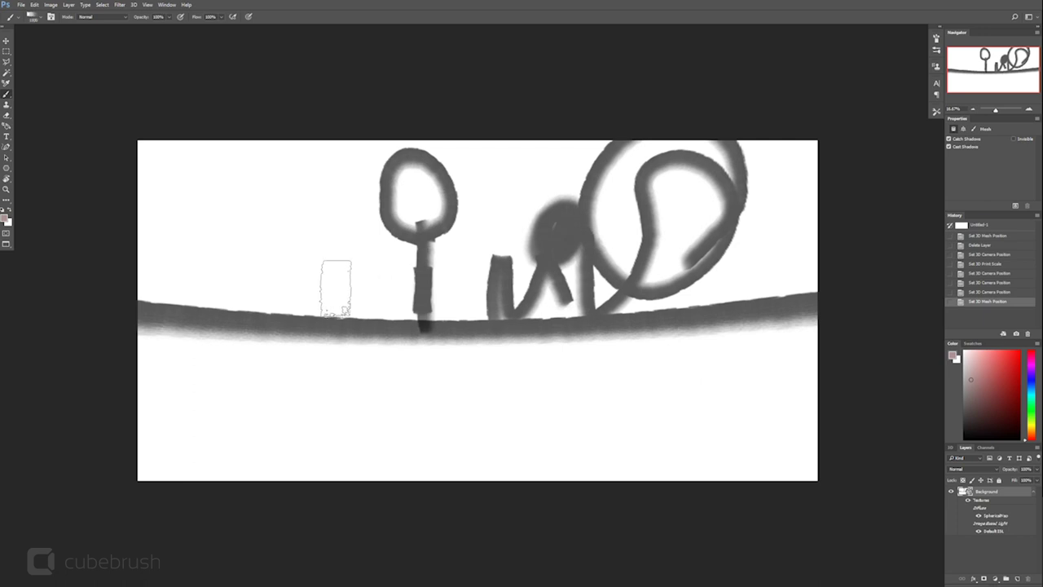
left_click_drag(304, 291, 396, 334)
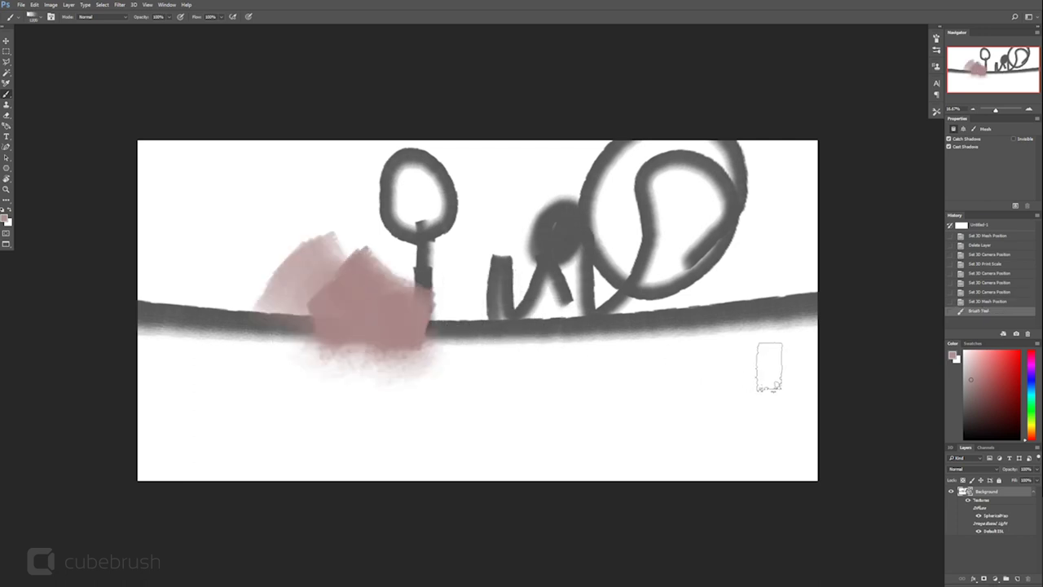
Step: Add a new layer with dusty-pink strokes along the horizon toward the large circle, and merge it down into the Background
left_click(1016, 578)
mouse_move(489, 291)
left_mouse_down()
mouse_move(547, 236)
mouse_move(673, 326)
mouse_move(426, 326)
left_mouse_up()
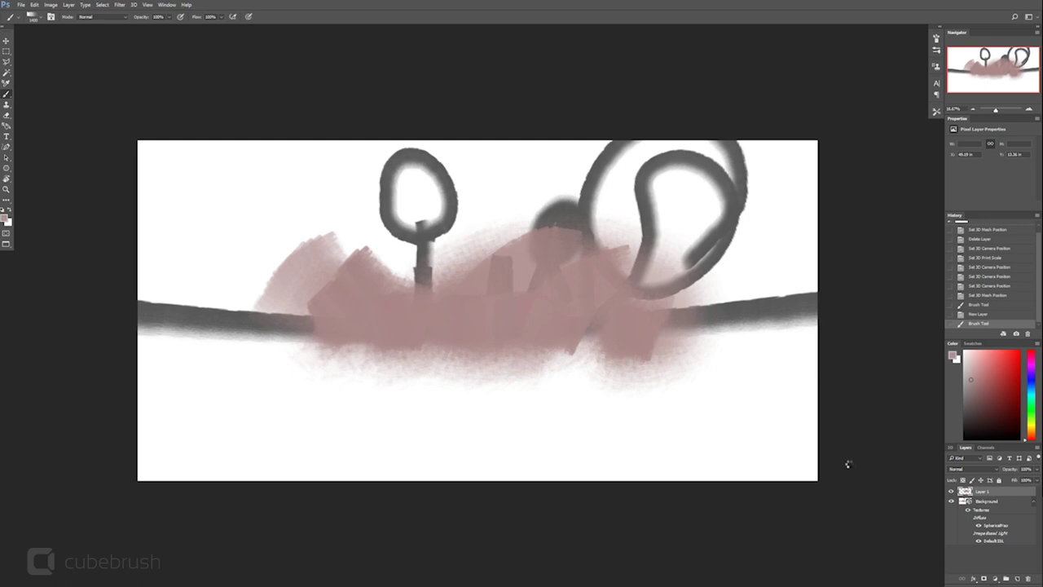
key("ctrl+e")
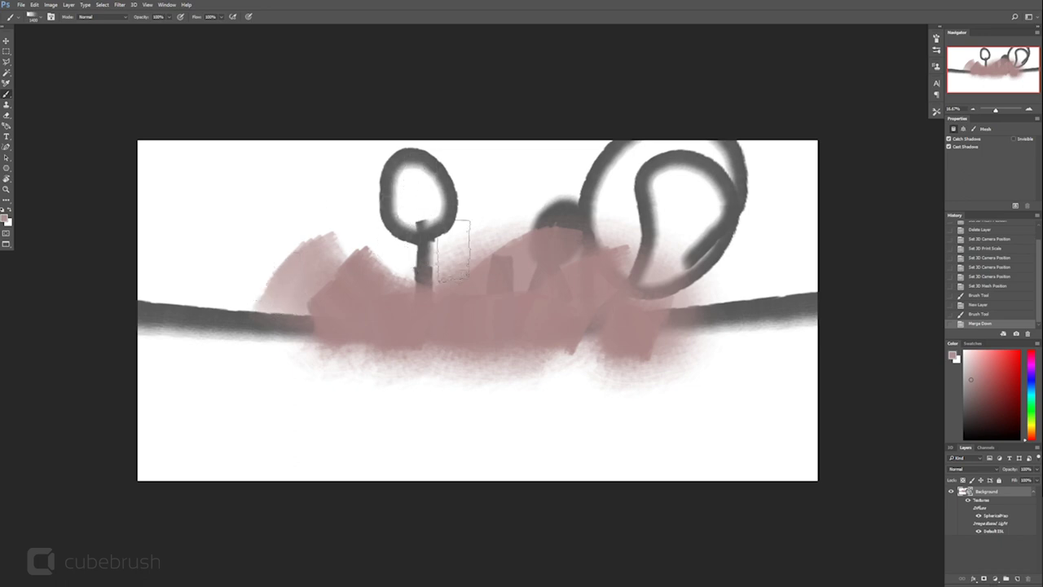
Step: Reduce the brush size by four increments
key("bracketleft")
key("bracketleft")
key("bracketleft")
key("bracketleft")
Step: Open the diffuse texture of Spherical_Panorama_Material for editing as a separate flat document
left_click(950, 449)
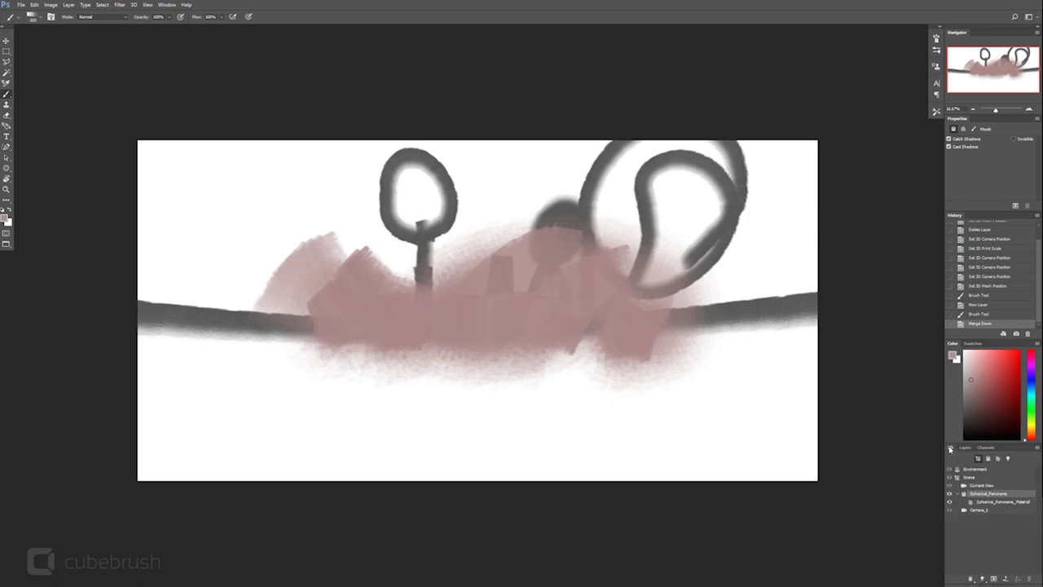
left_click(999, 502)
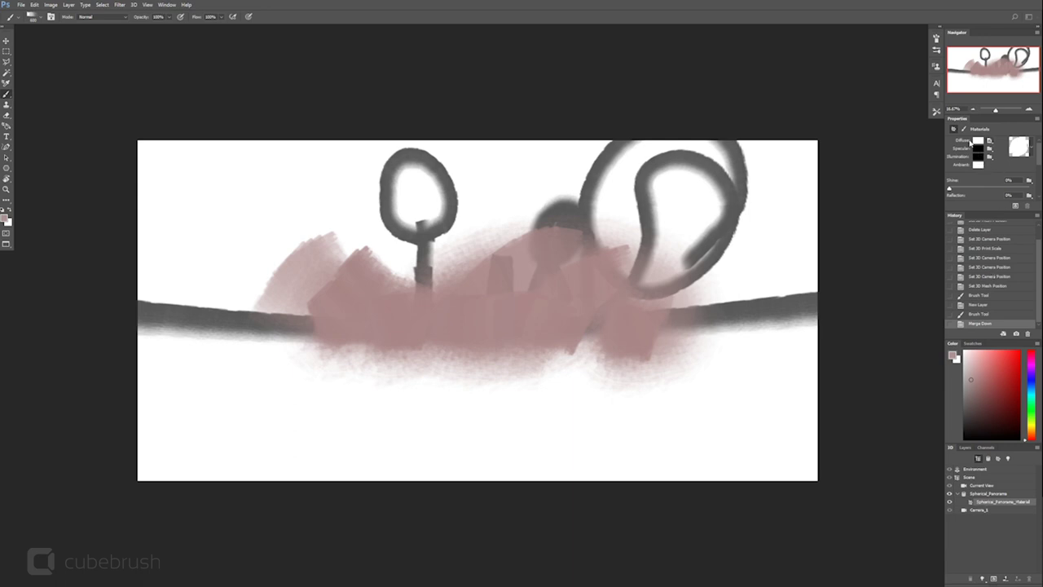
left_click(991, 142)
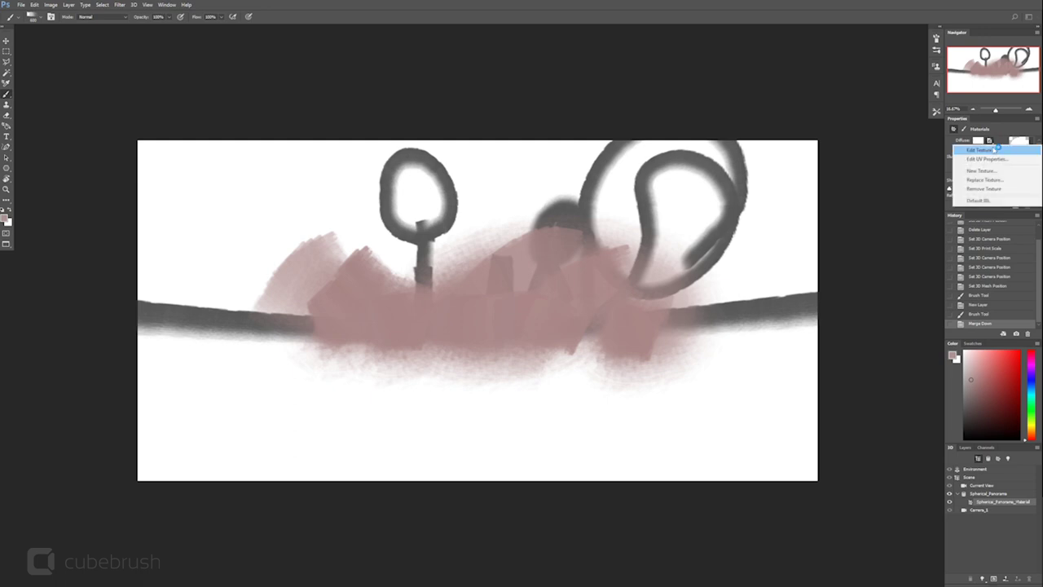
left_click(977, 151)
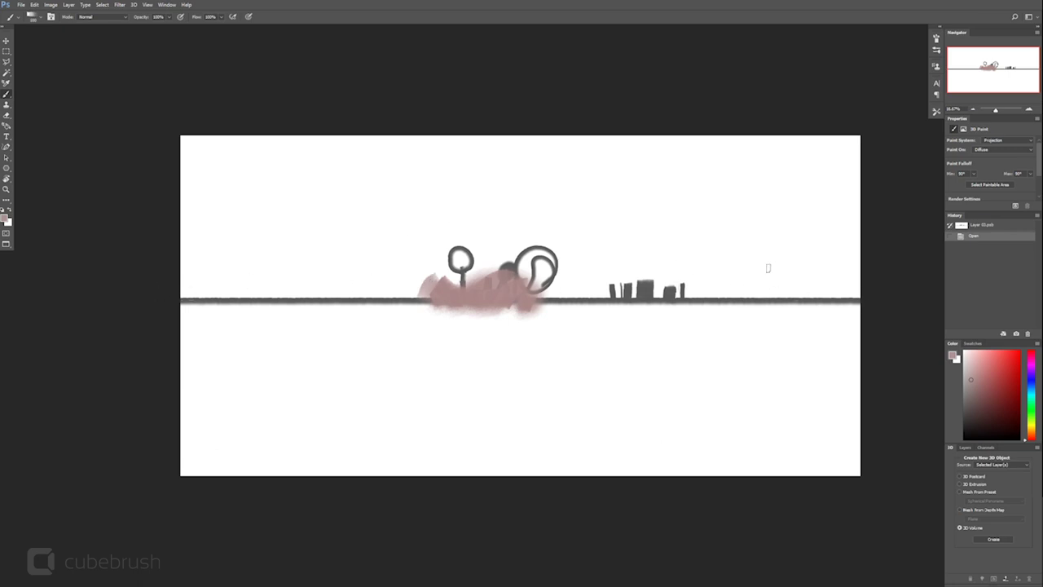
Step: Show both documents in floating windows and move the texture window down to uncover the panorama behind it
key("f")
key("f")
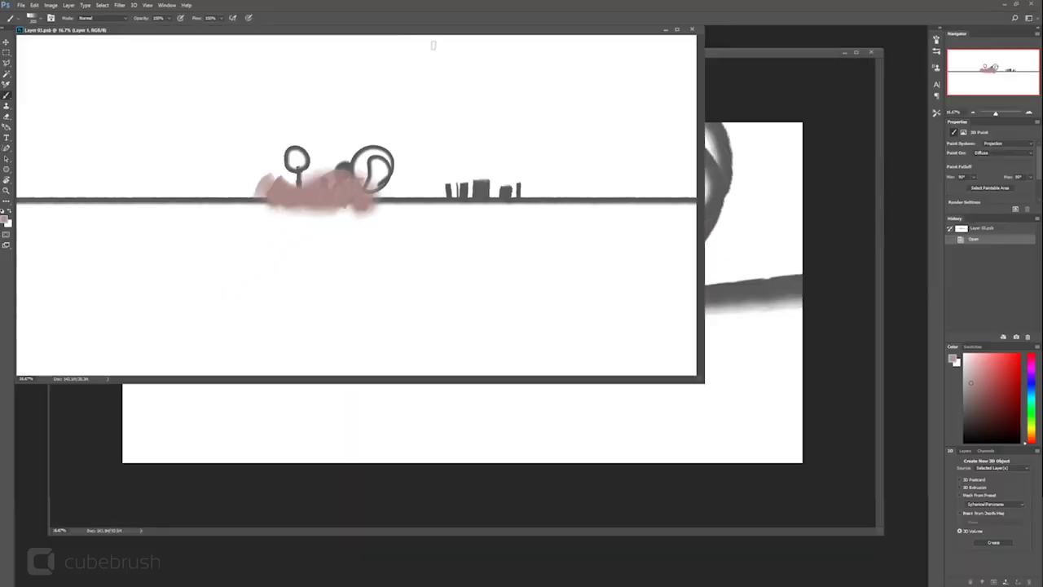
left_click_drag(390, 37, 511, 243)
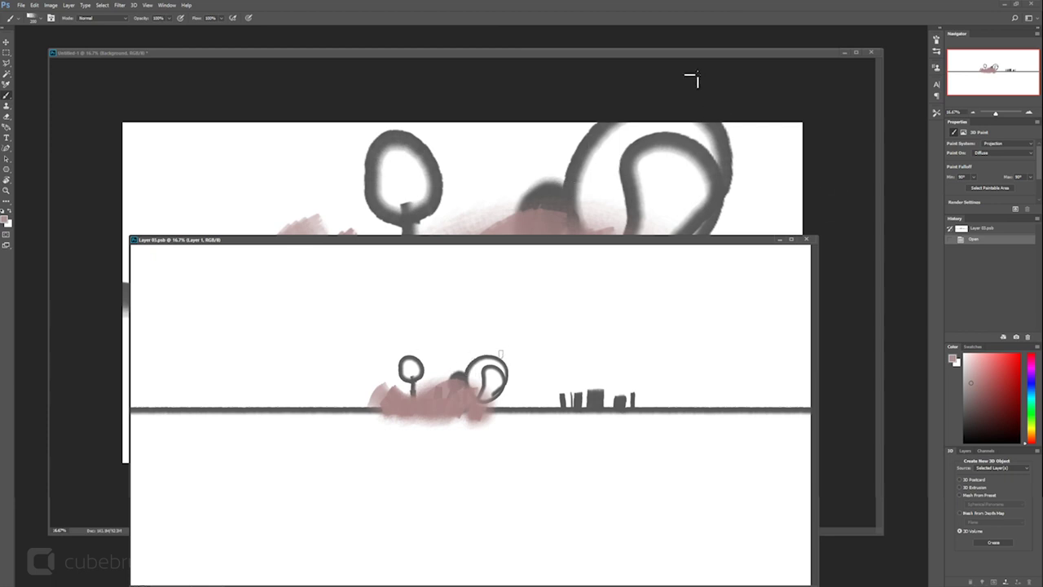
Step: Paint a looping dusty-pink arc over the circles in the texture document, and shrink and reposition its window to reveal the panorama
mouse_move(500, 418)
left_mouse_down()
mouse_move(491, 376)
mouse_move(452, 361)
mouse_move(427, 383)
mouse_move(425, 413)
mouse_move(461, 430)
left_mouse_up()
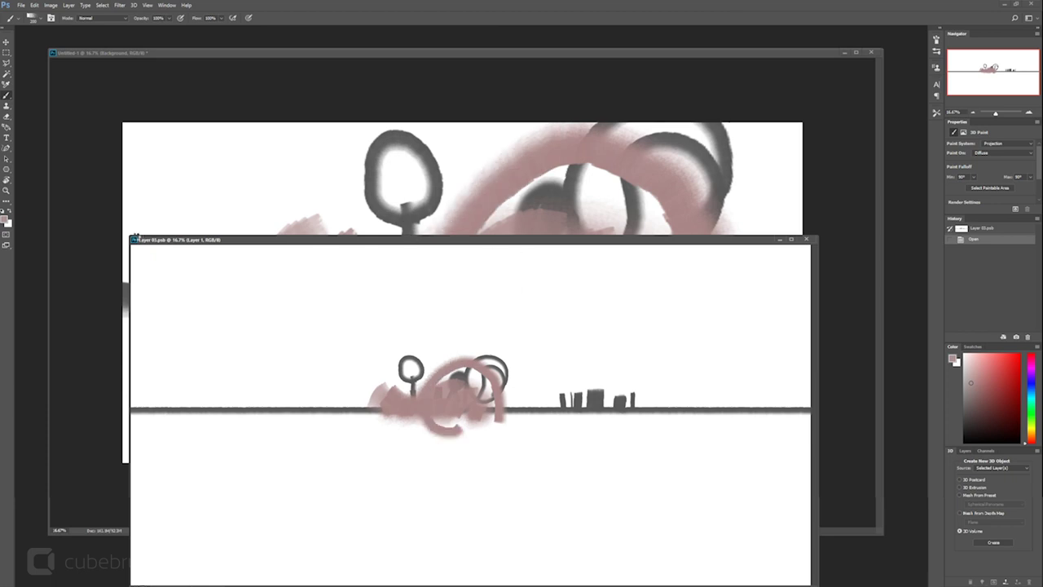
left_click_drag(130, 238, 326, 344)
left_click_drag(470, 350, 266, 269)
left_click_drag(518, 438, 434, 400)
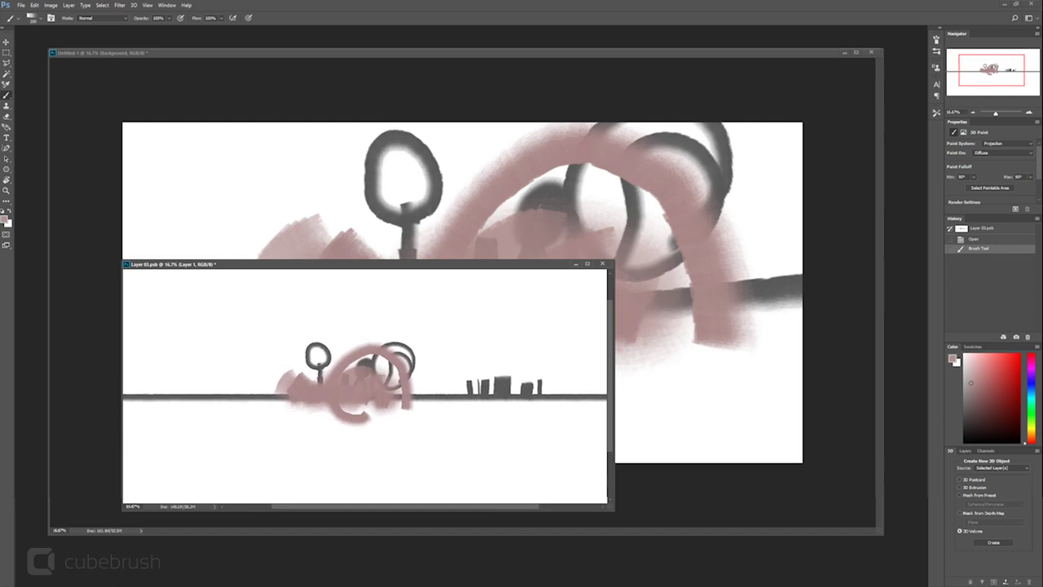
Step: Move and enlarge the texture window to show the whole canvas, and add a new layer above the painted one
left_click_drag(456, 267, 396, 135)
left_click_drag(551, 376, 833, 526)
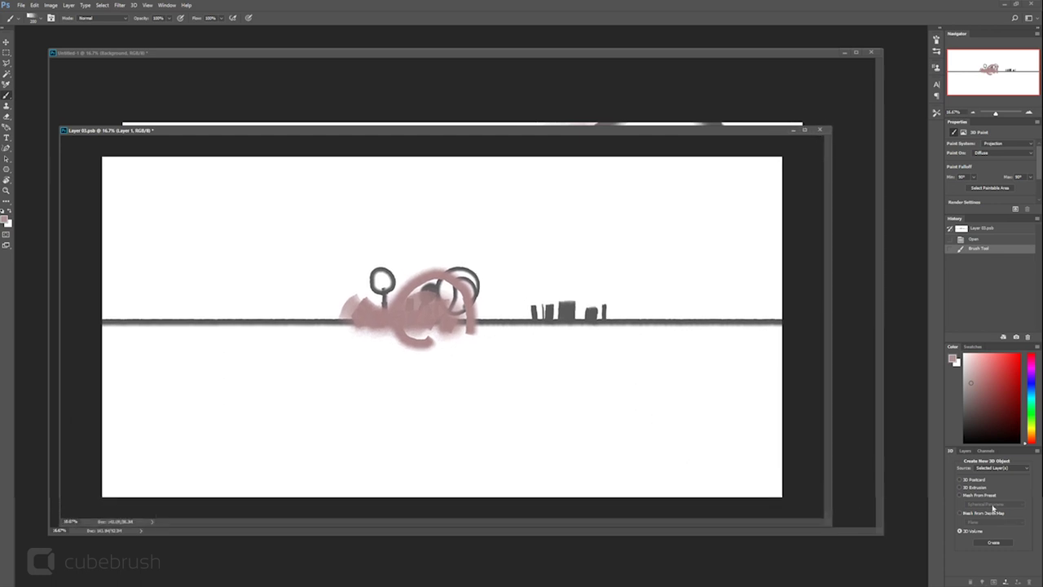
left_click(966, 451)
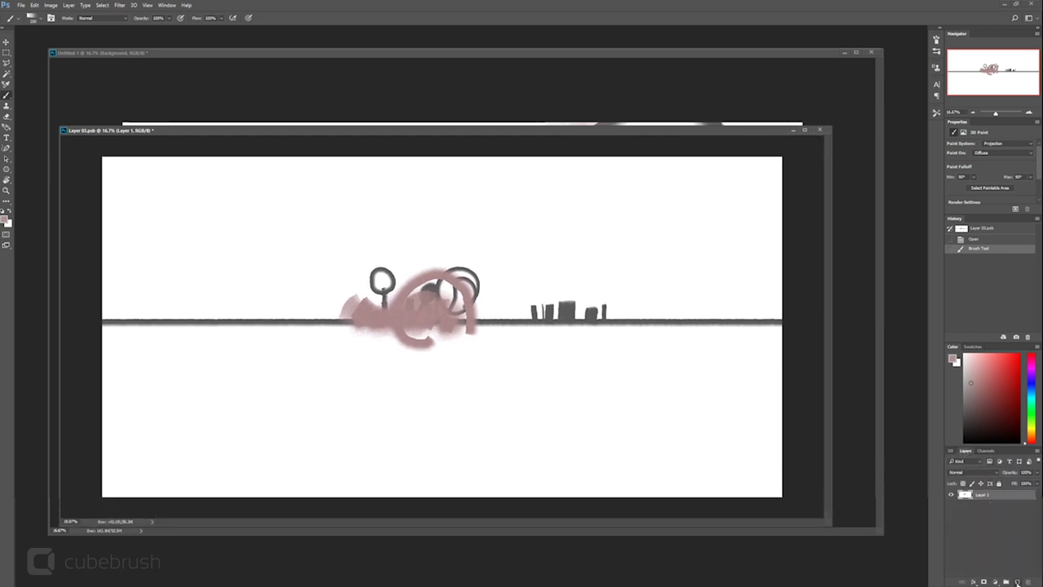
left_click(1017, 581)
Step: Select the full-width upper half of the texture canvas down to the horizon line with a rectangular marquee
key("m")
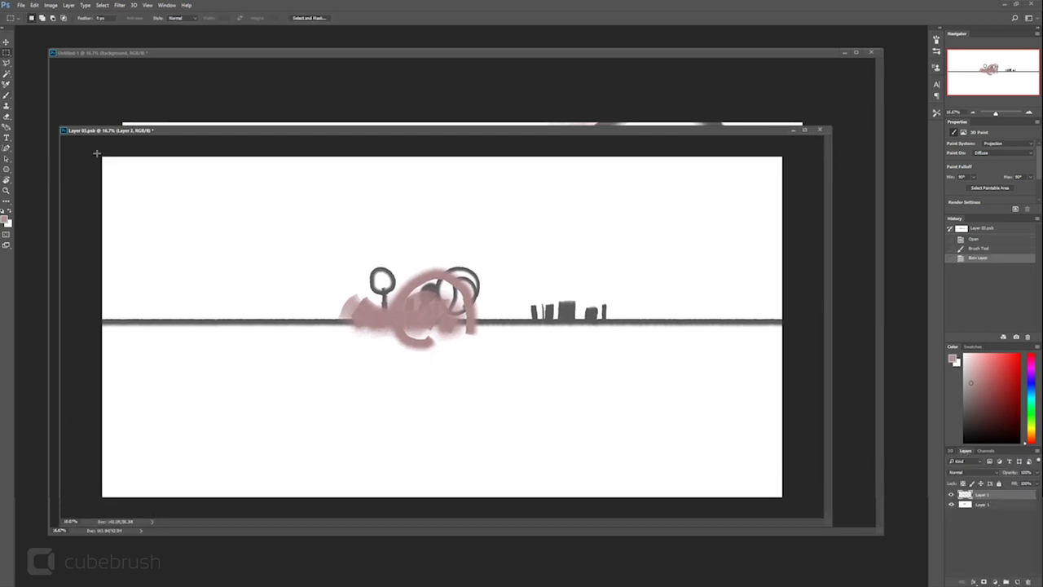
left_click_drag(807, 316, 90, 139)
key("b")
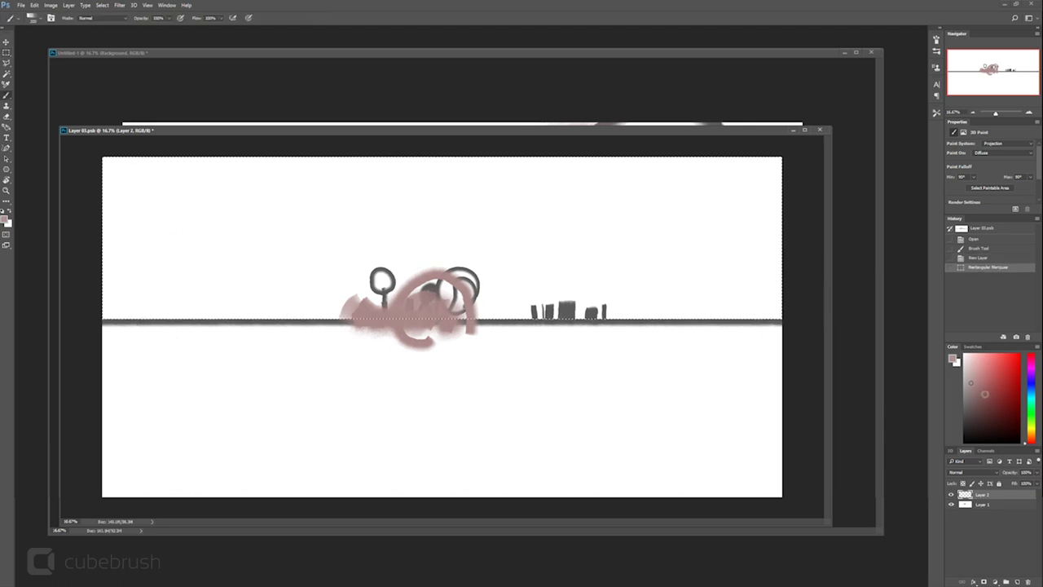
Step: Switch from the 3D workspace to the custom painting workspace and activate the Gradient tool
left_click(7, 128)
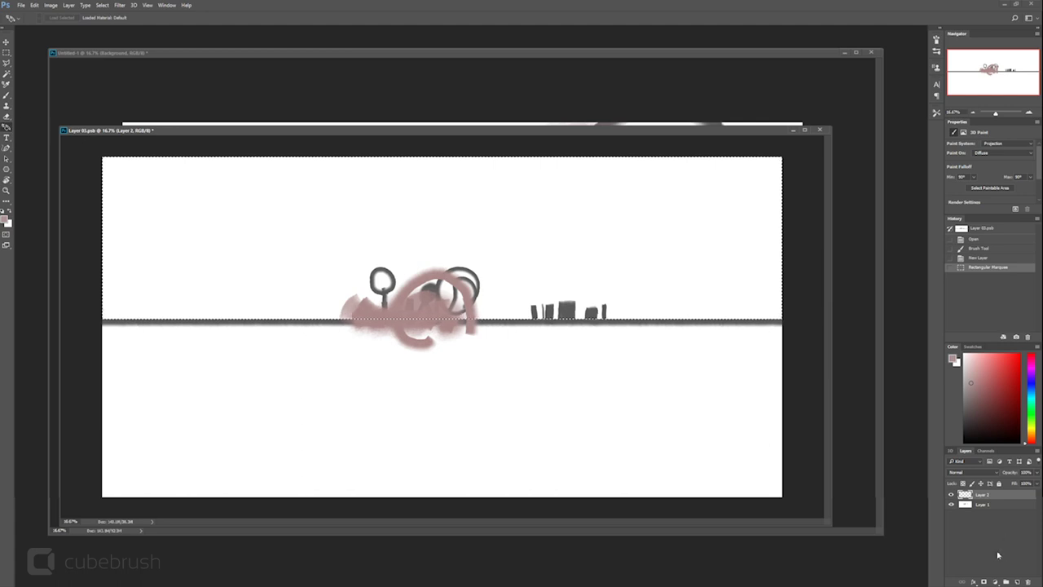
left_click(1028, 18)
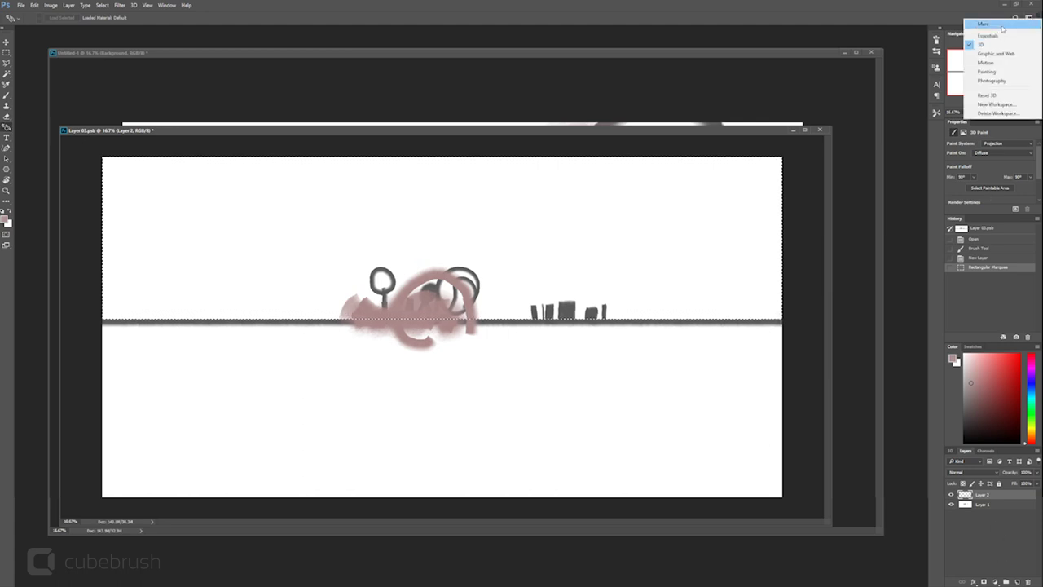
left_click(1007, 36)
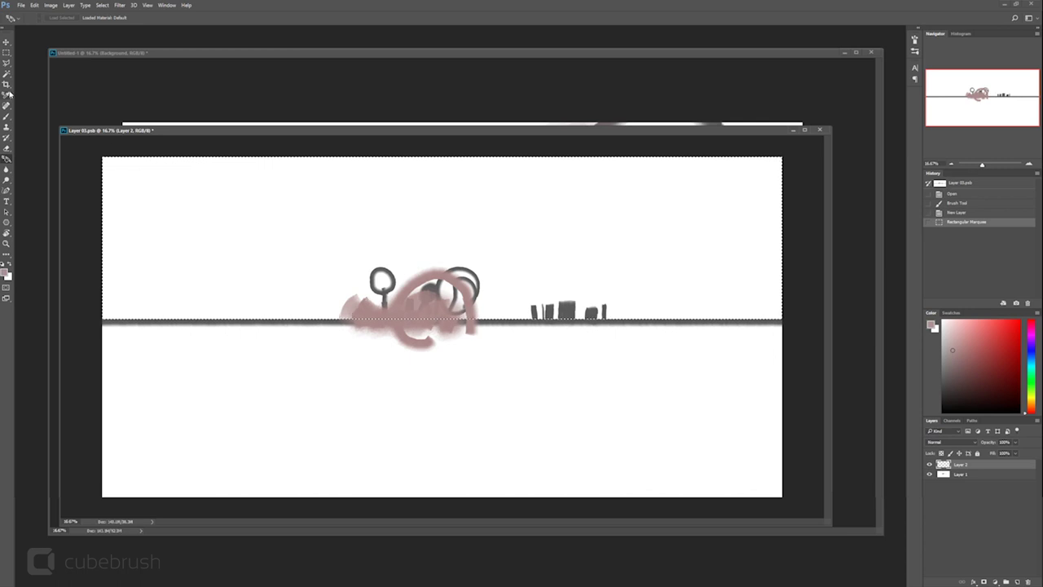
right_click(8, 161)
left_click(25, 159)
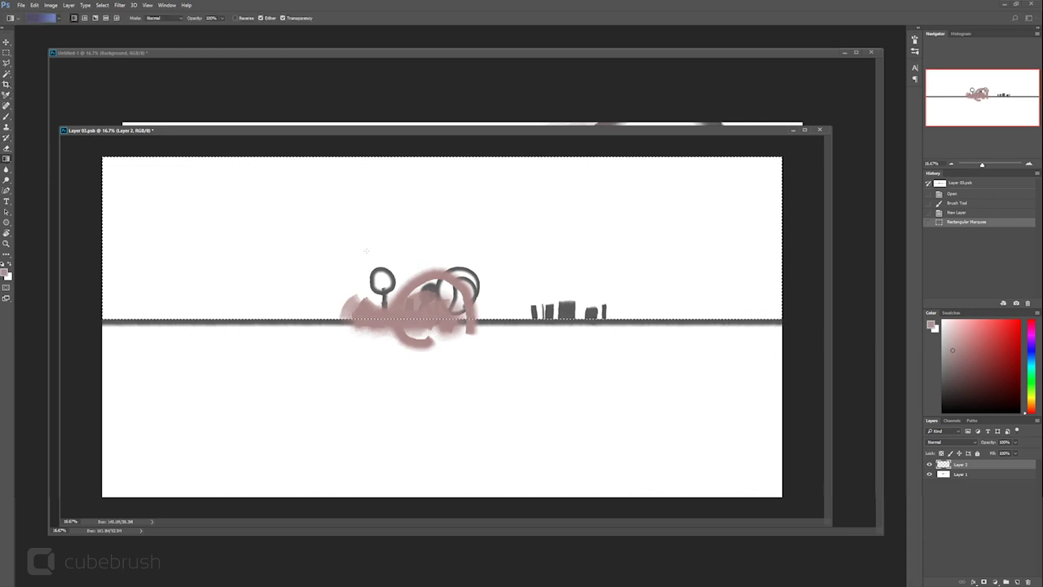
Step: Fill the selected sky with a vertical gradient from dark purple at the horizon to light blue above, deselect, and save the texture
left_click_drag(516, 300, 570, 158)
key("ctrl+d")
key("ctrl+s")
key("ctrl+w")
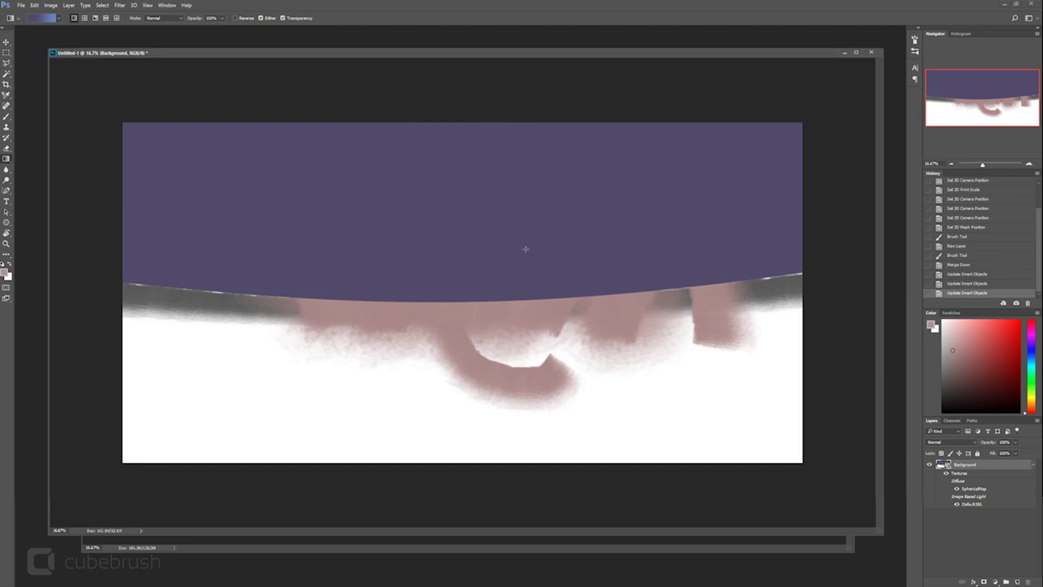
Step: Return to the 3D workspace and rotate the panorama view slightly with the Move tool
left_click(1028, 17)
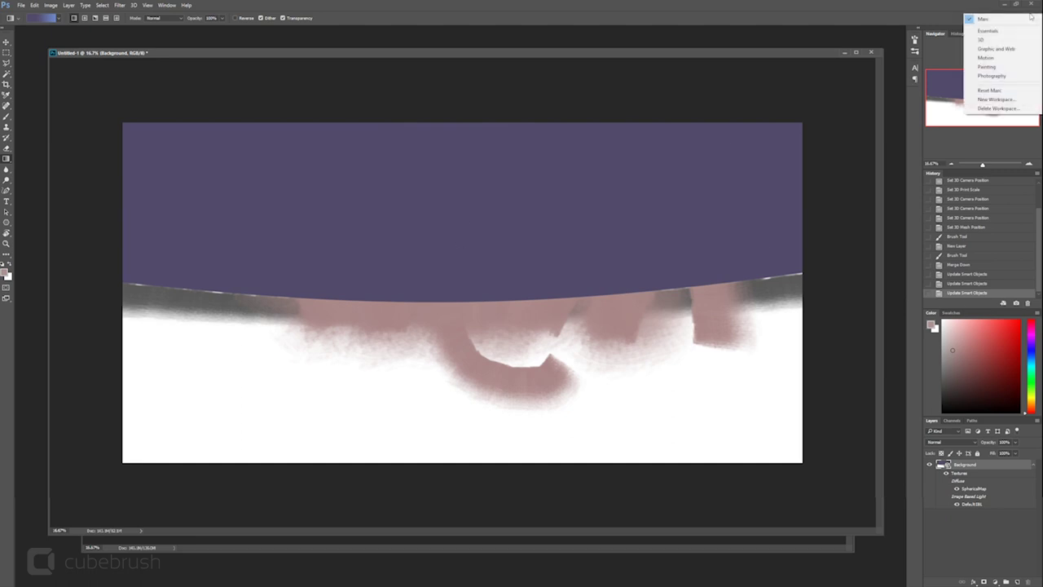
left_click(1001, 37)
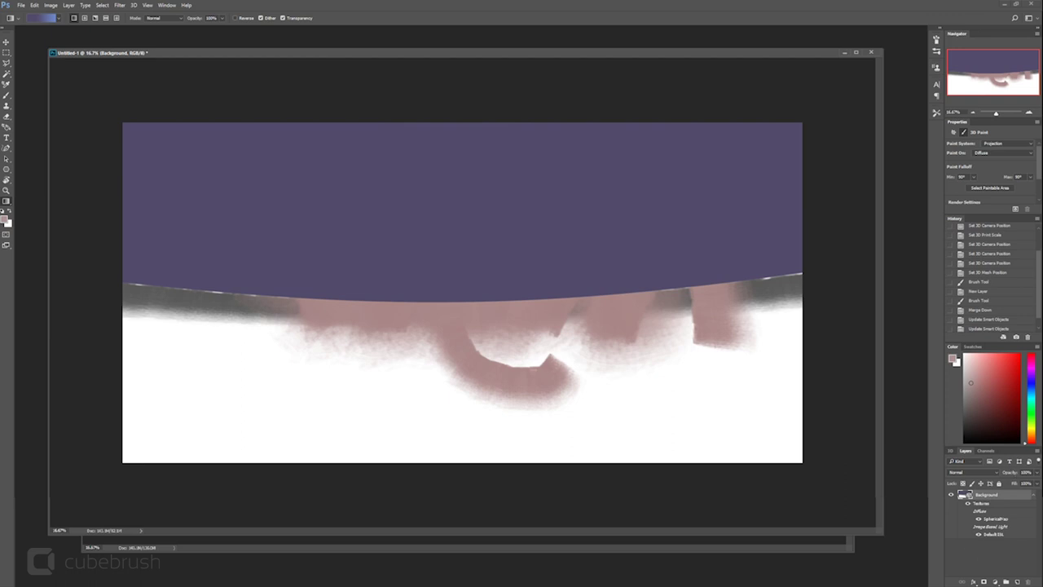
key("v")
left_click_drag(531, 355, 446, 332)
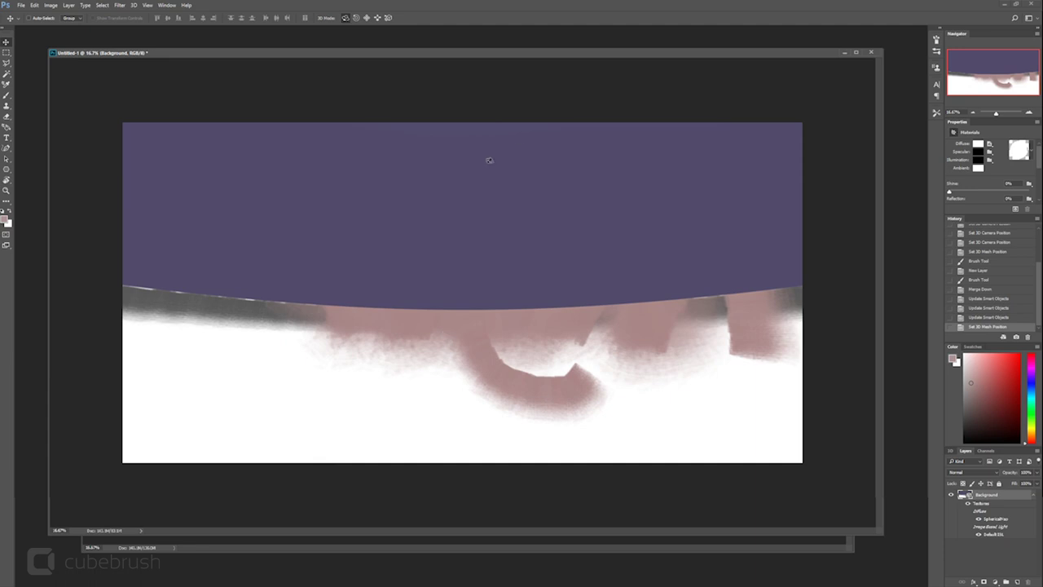
Step: Bring the flat texture document forward to view the gradient, shift its window up, and return to the panorama
left_click(773, 551)
left_click_drag(508, 162, 493, 131)
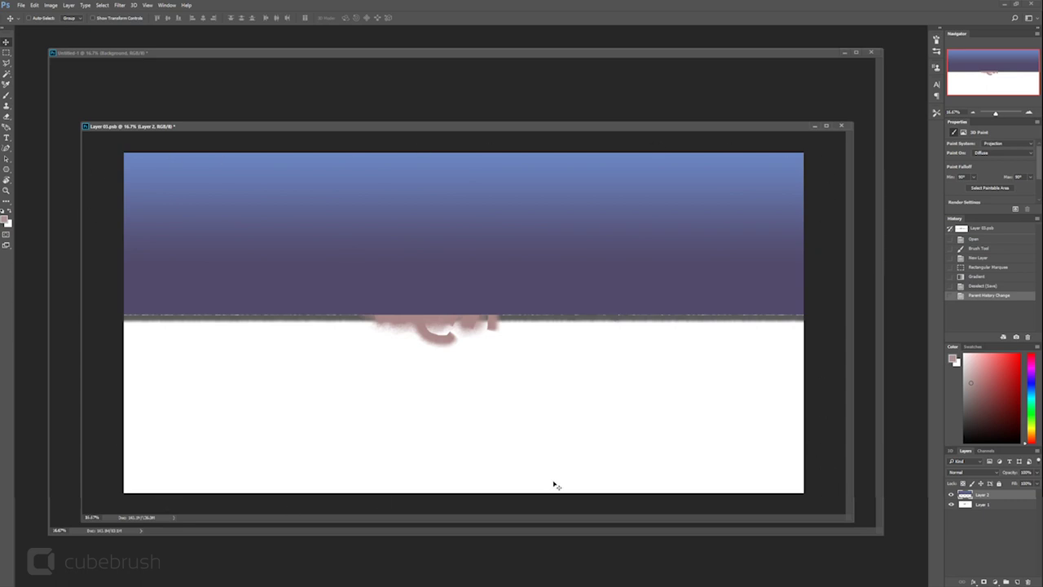
left_click(443, 98)
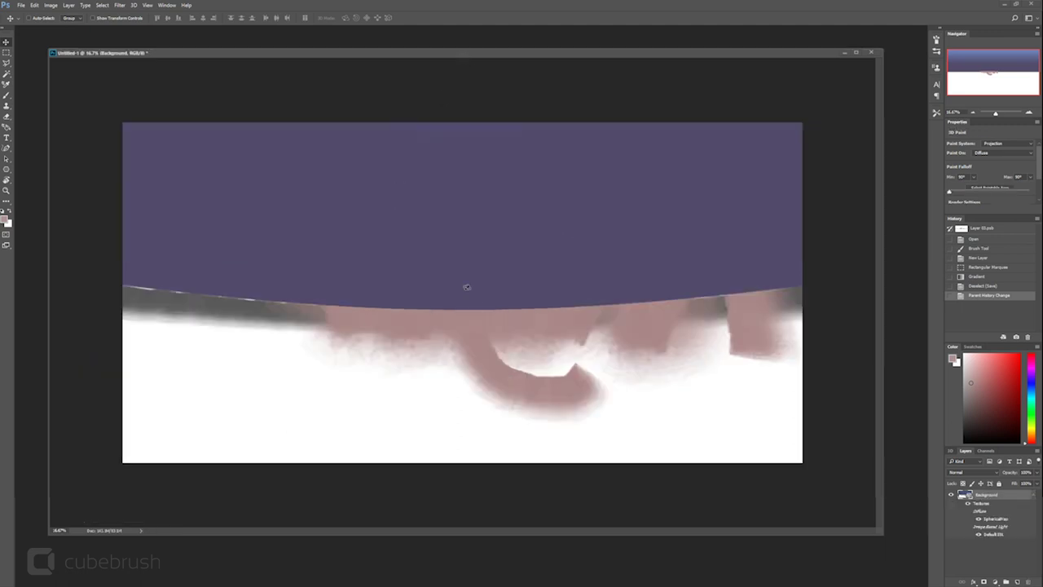
Step: Enlarge the texture window and stagger it with the panorama window so both title bars remain accessible
left_click_drag(621, 56, 627, 165)
left_click_drag(612, 128, 600, 82)
left_click_drag(832, 457, 878, 516)
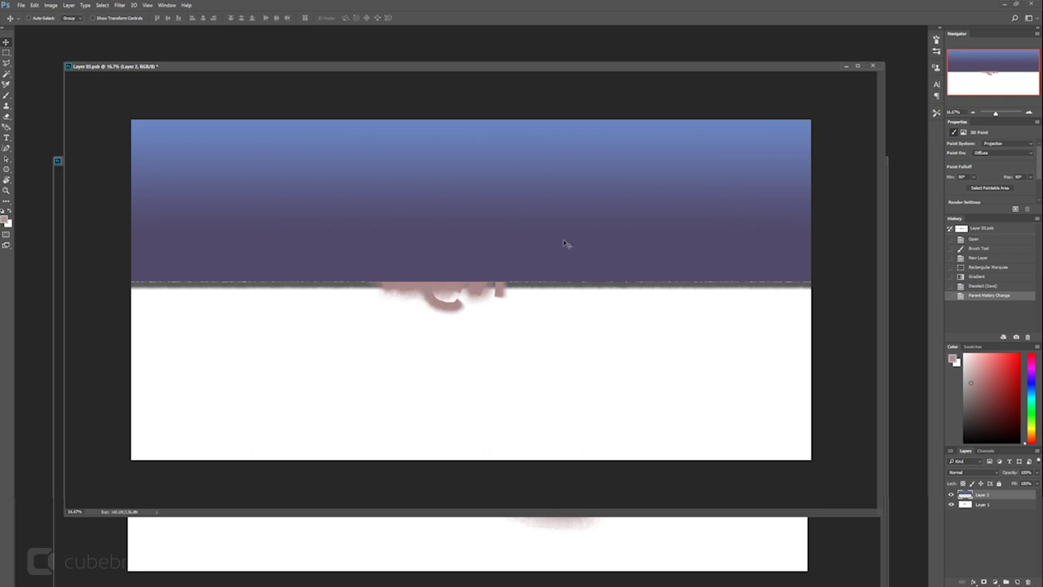
mouse_move(493, 68)
left_mouse_down()
mouse_move(457, 98)
mouse_move(488, 67)
left_mouse_up()
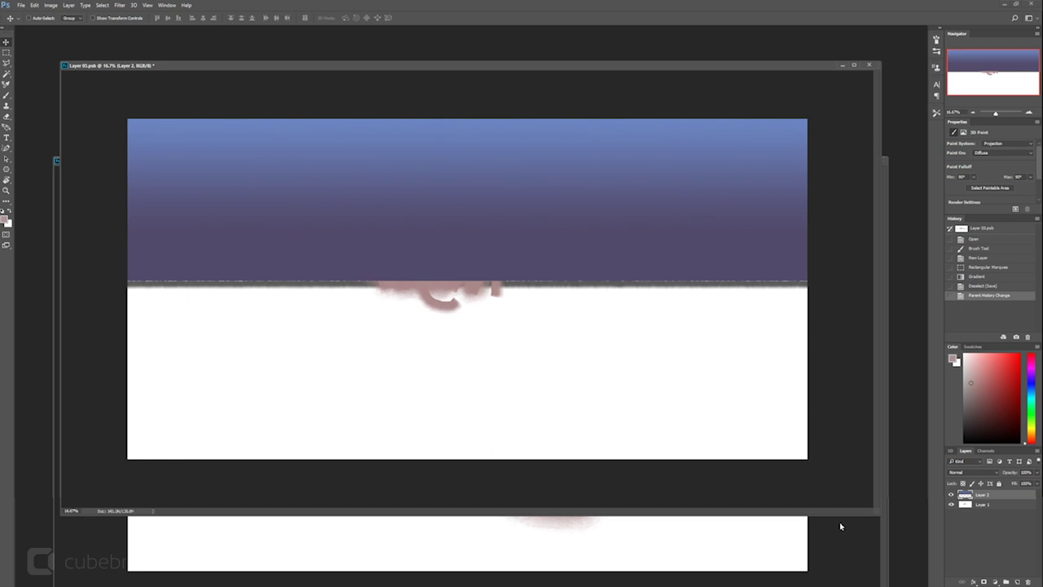
left_click_drag(495, 66, 536, 66)
left_click_drag(87, 162, 70, 101)
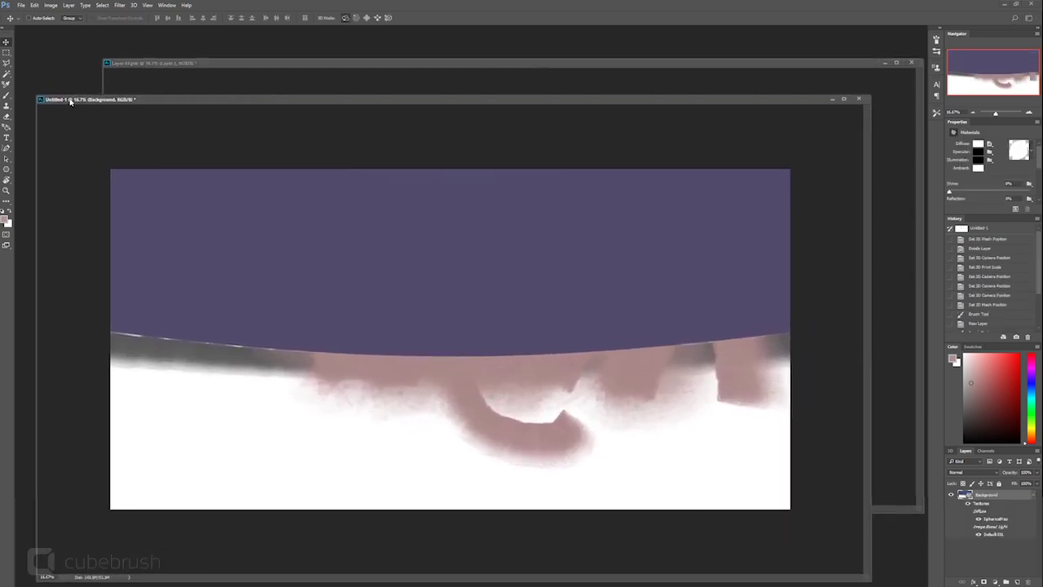
left_click_drag(447, 62, 443, 52)
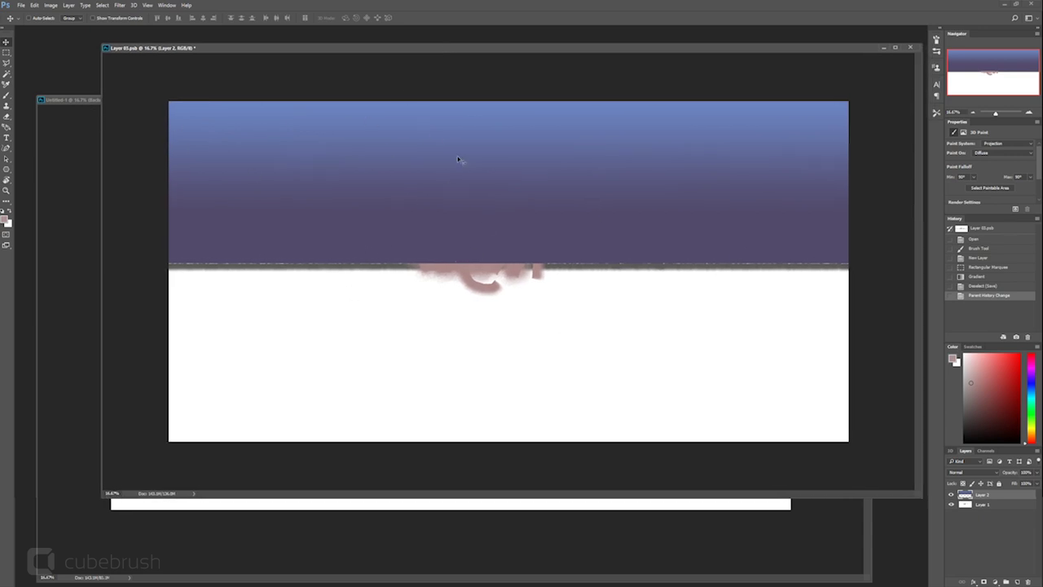
Step: Switch back and forth between the panorama and the flat texture documents to compare them
left_click(91, 122)
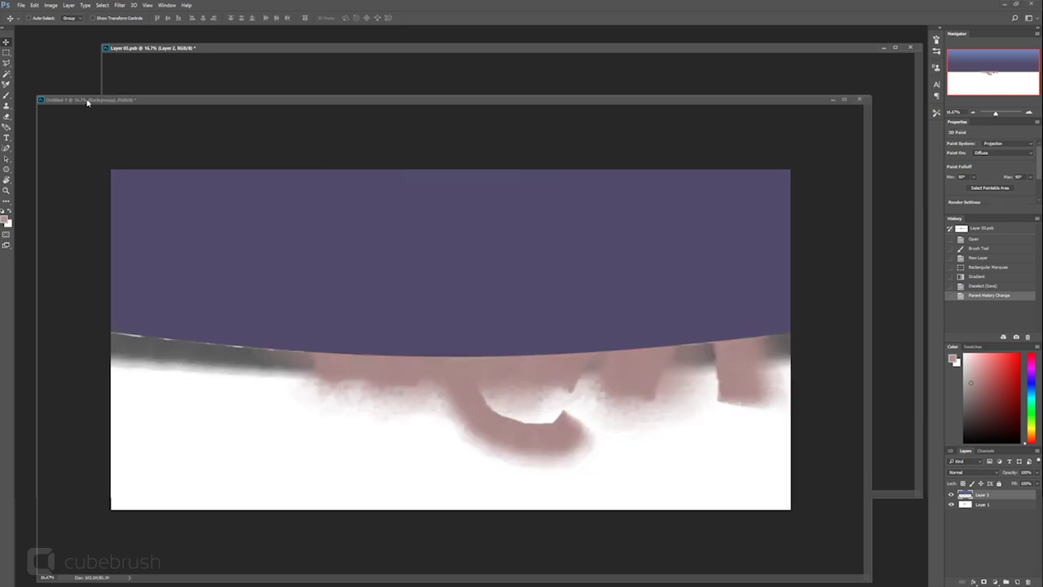
left_click(479, 51)
left_click_drag(497, 50, 492, 51)
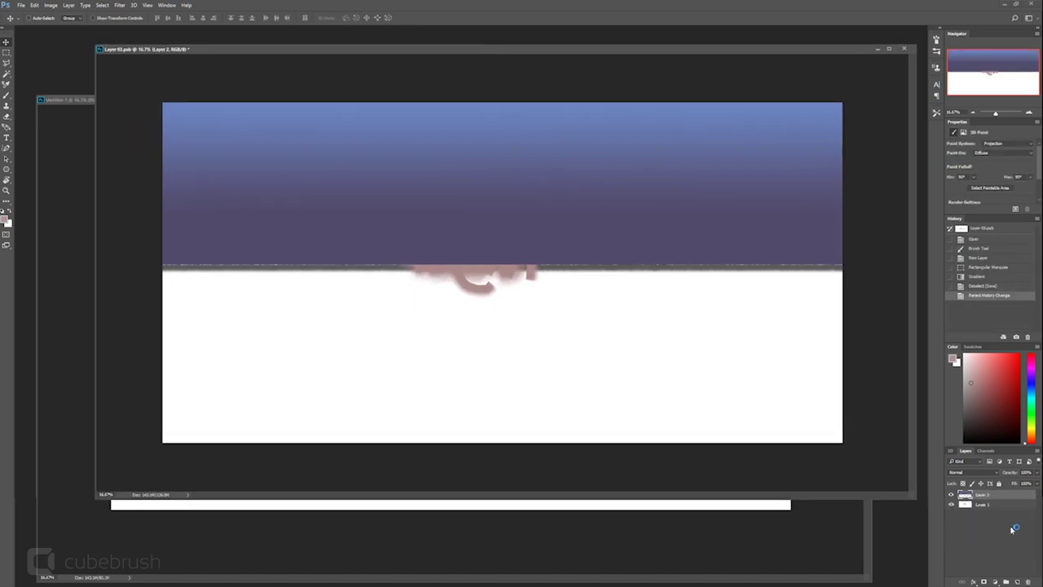
left_click(457, 564)
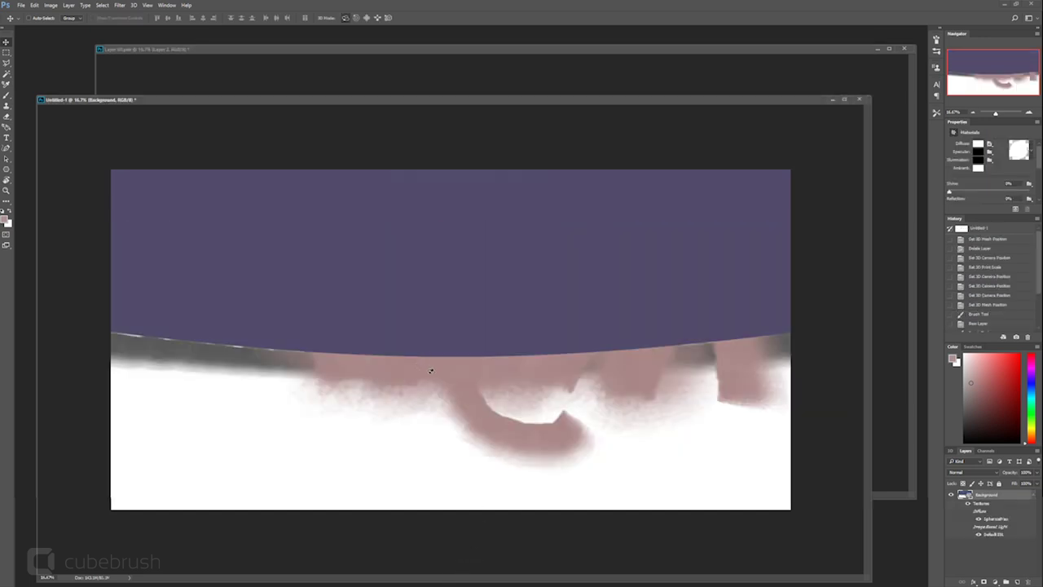
Step: Rotate the panorama view sideways along the horizon, away from the dusty-pink strokes
left_click(423, 389)
left_click_drag(543, 333, 270, 364)
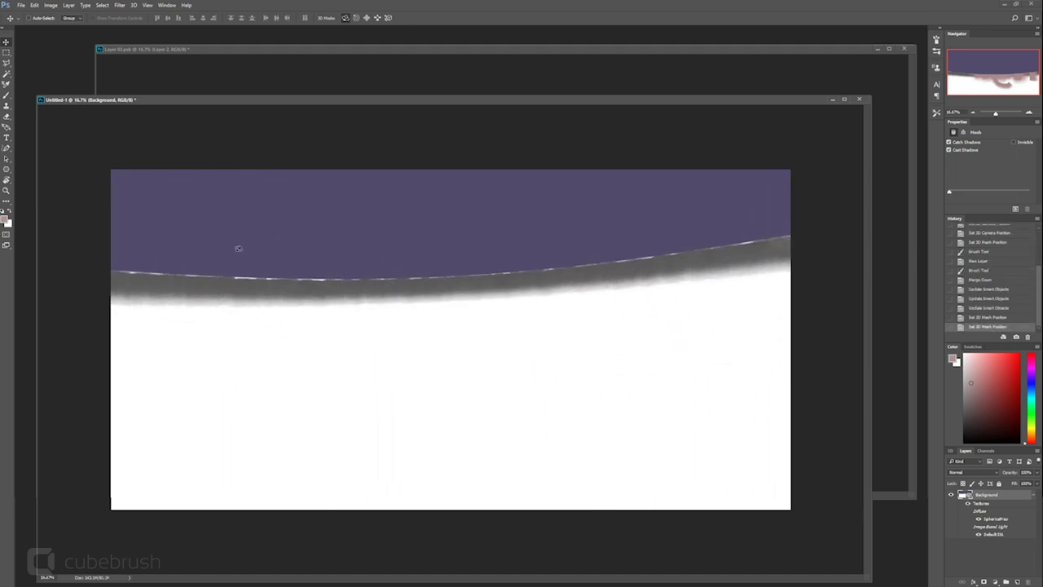
left_click_drag(484, 236, 435, 227)
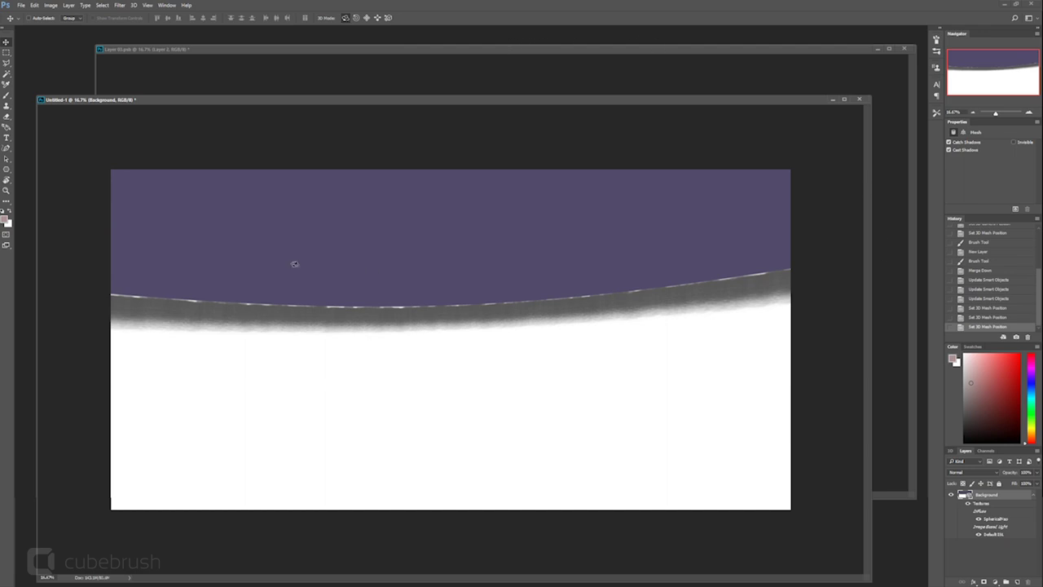
Step: Add a new layer above the gradient in the texture document and open the MB_360Grid image from the 360 folder
left_click_drag(403, 51, 448, 80)
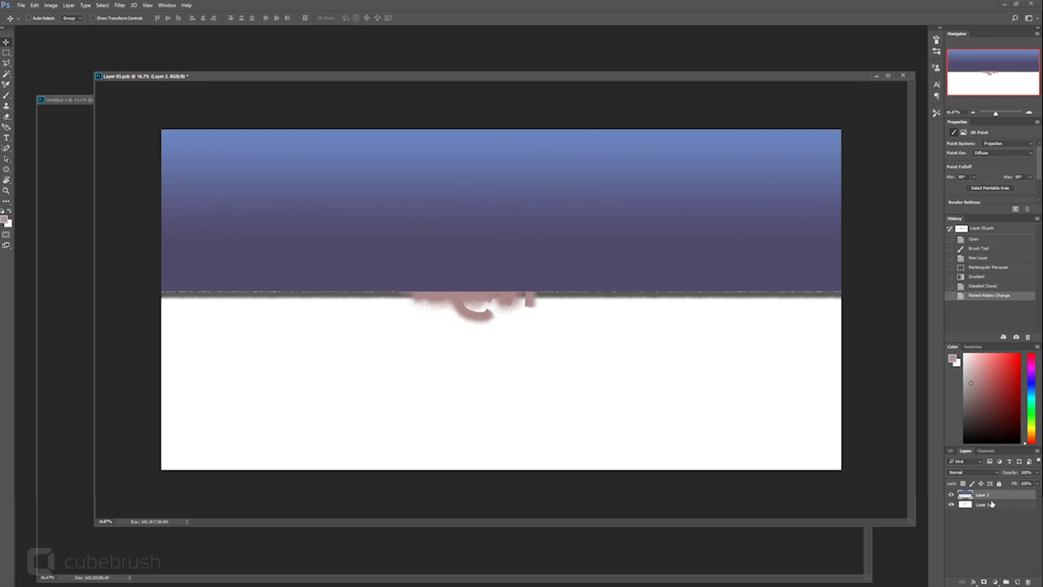
left_click(1018, 582)
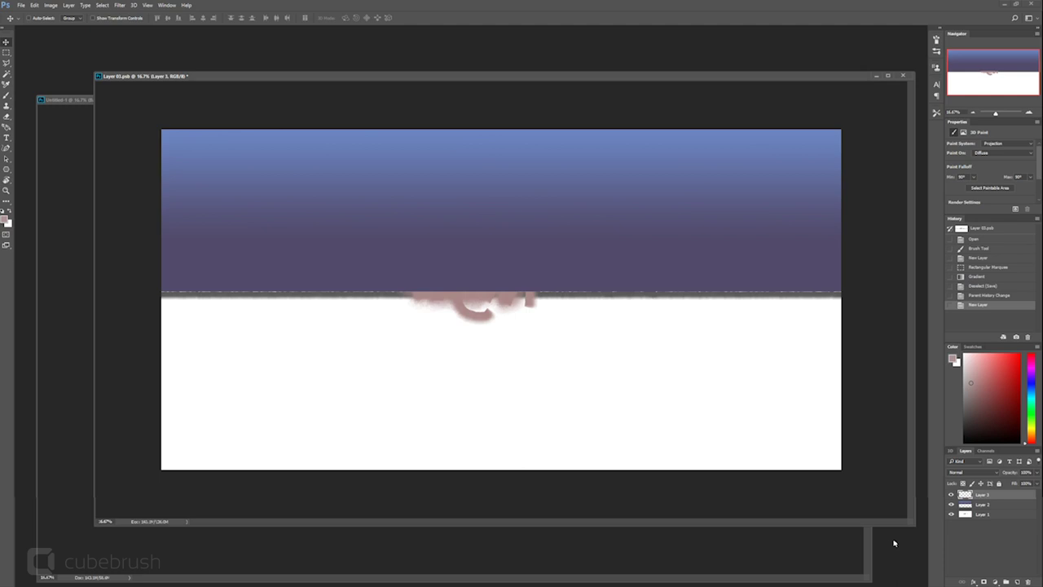
key("ctrl+o")
left_click(167, 59)
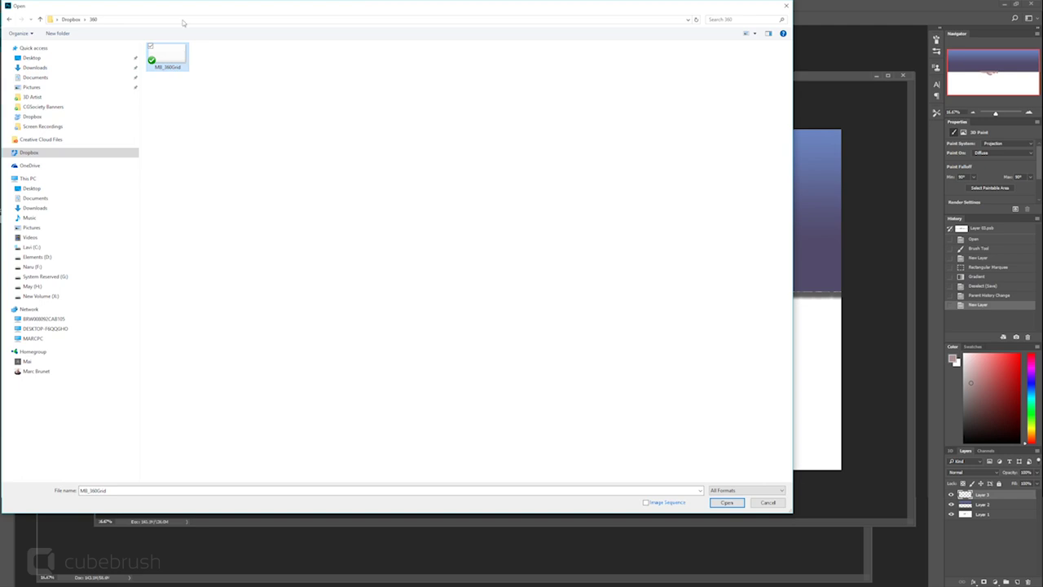
left_click(726, 502)
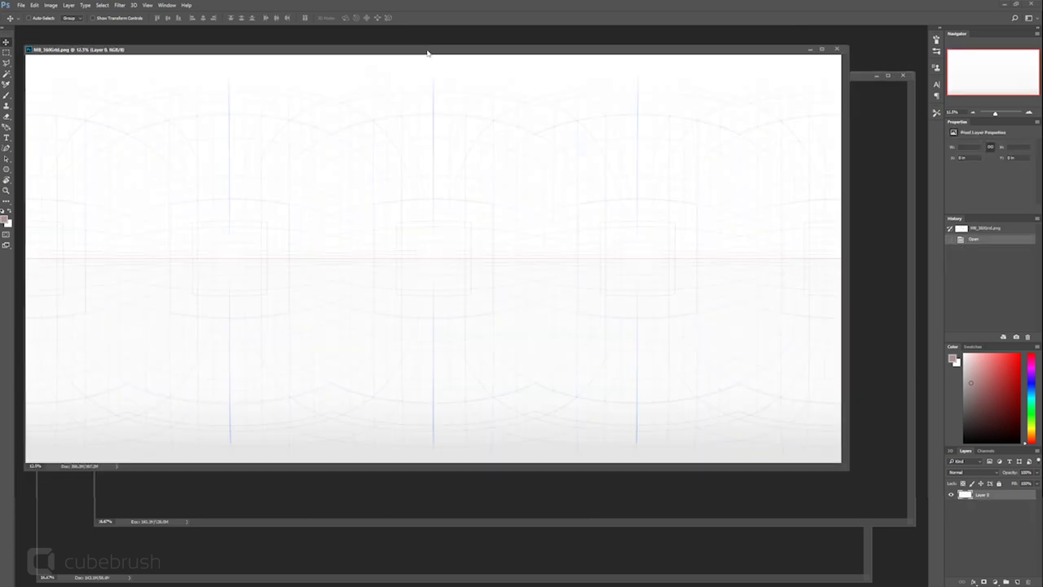
Step: Reposition the grid window, copy the entire grid image, and close its document
left_click_drag(428, 53, 442, 89)
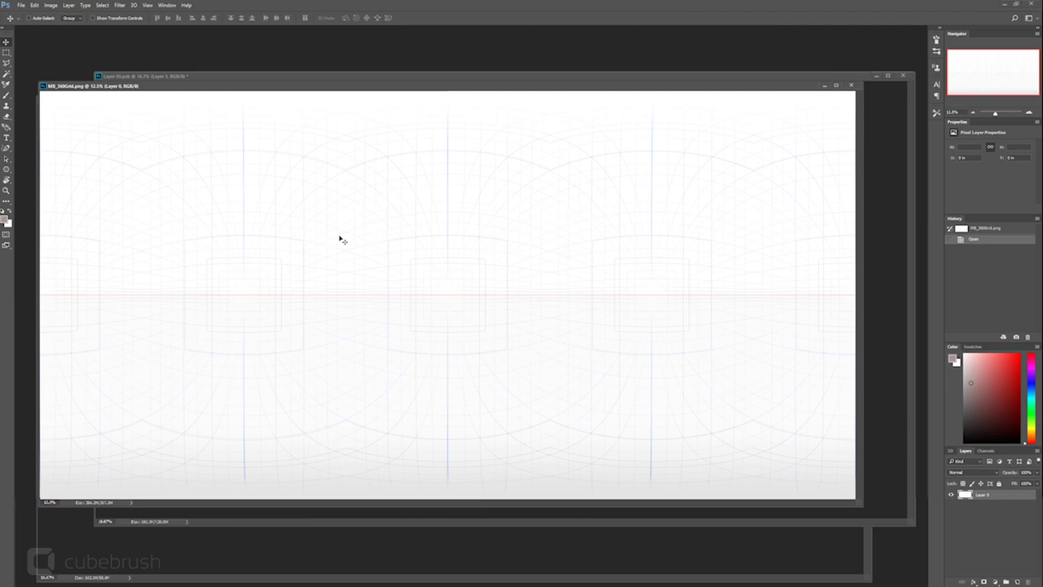
left_click_drag(453, 88, 475, 106)
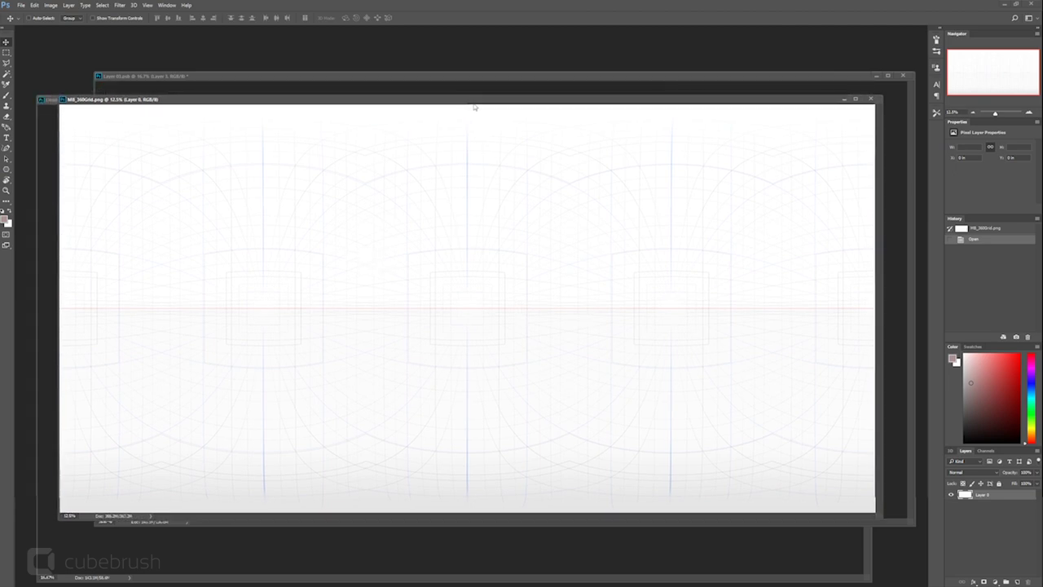
key("ctrl+a")
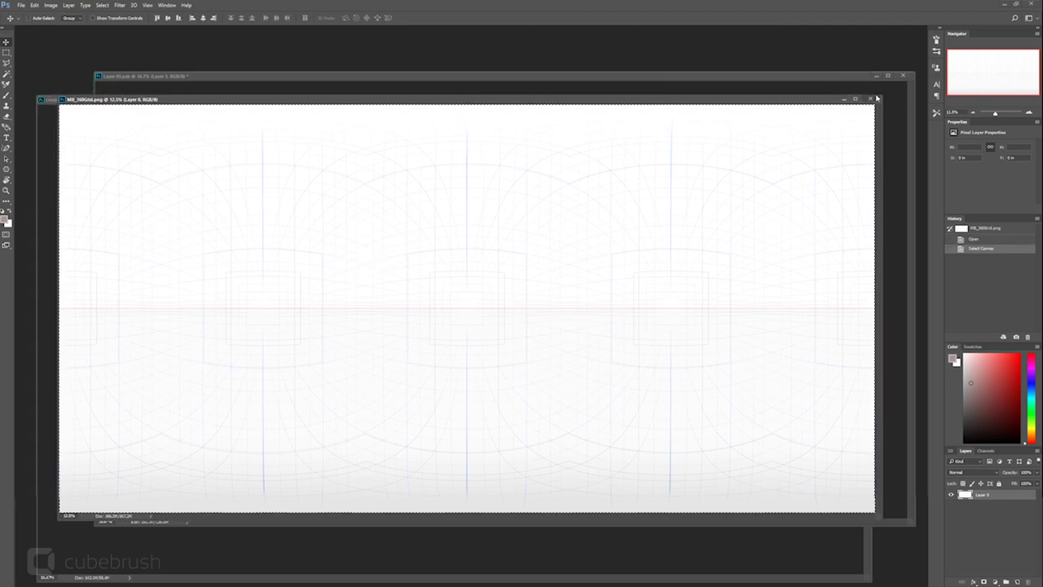
key("ctrl+w")
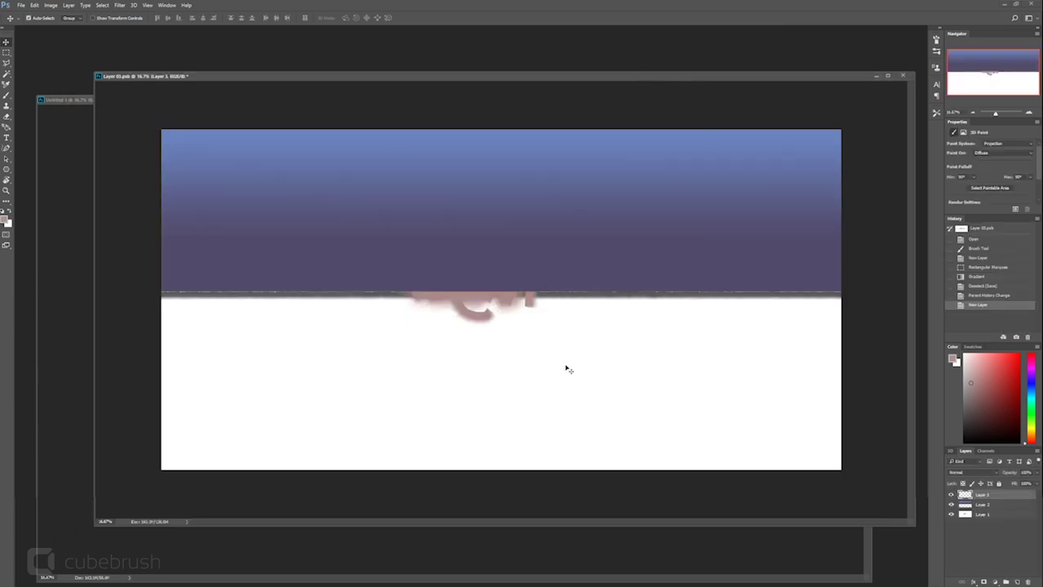
Step: Paste the perspective grid into the texture document, scale it to fit the canvas exactly, and activate the Brush tool
key("ctrl+v")
key("ctrl+t")
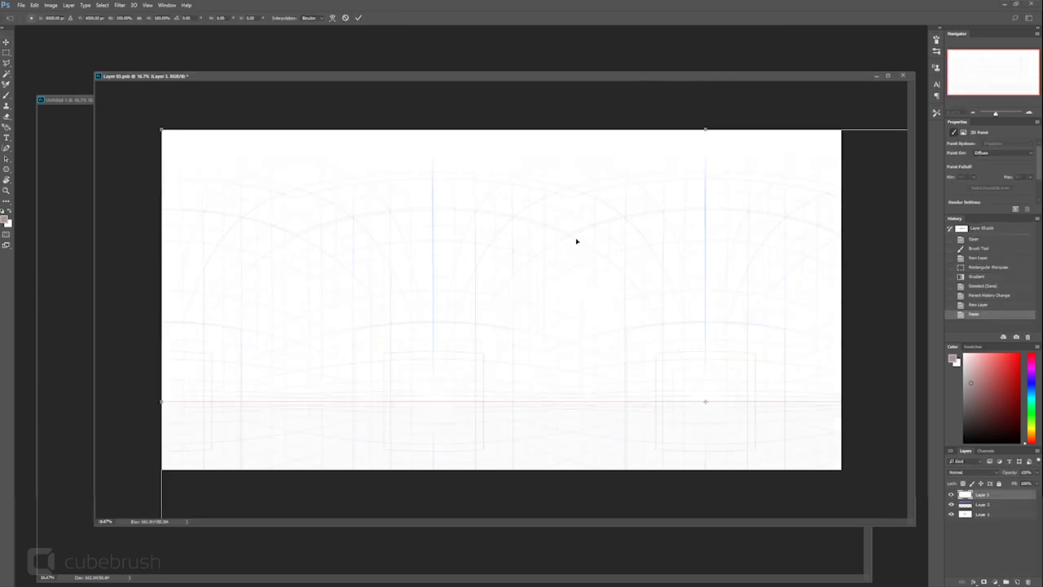
left_click_drag(315, 268, 386, 196)
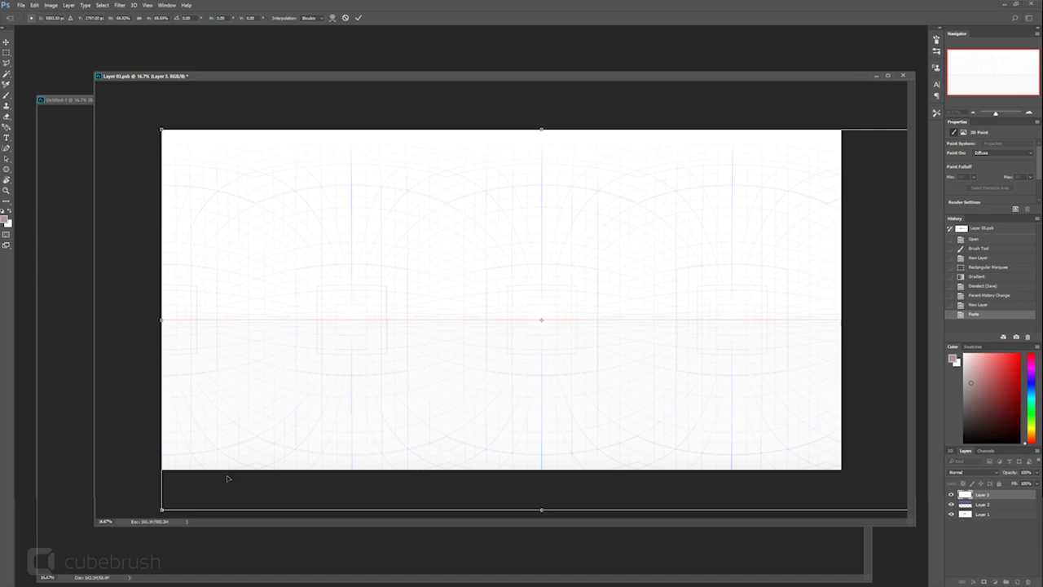
key("Return")
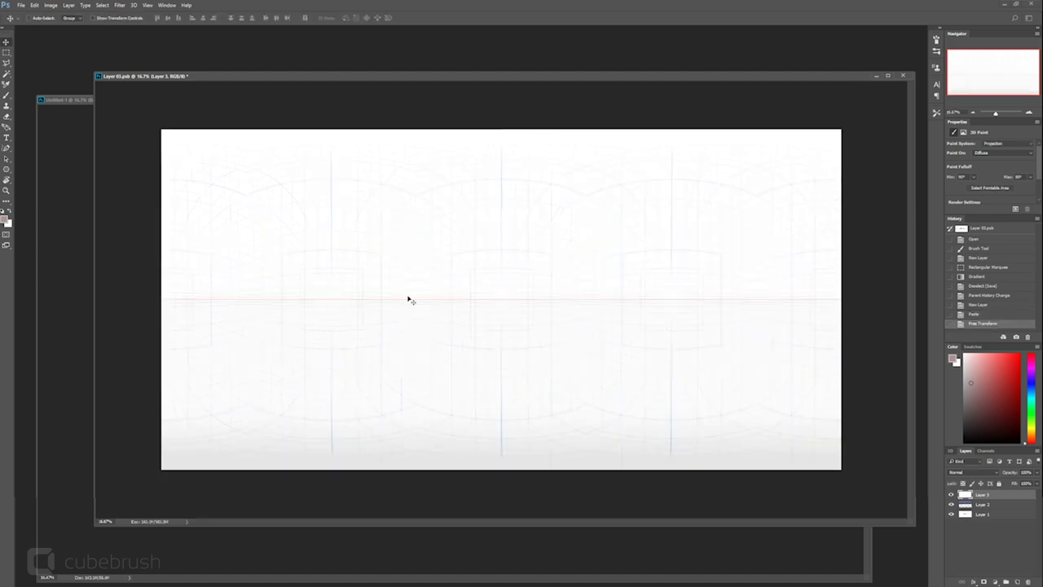
key("b")
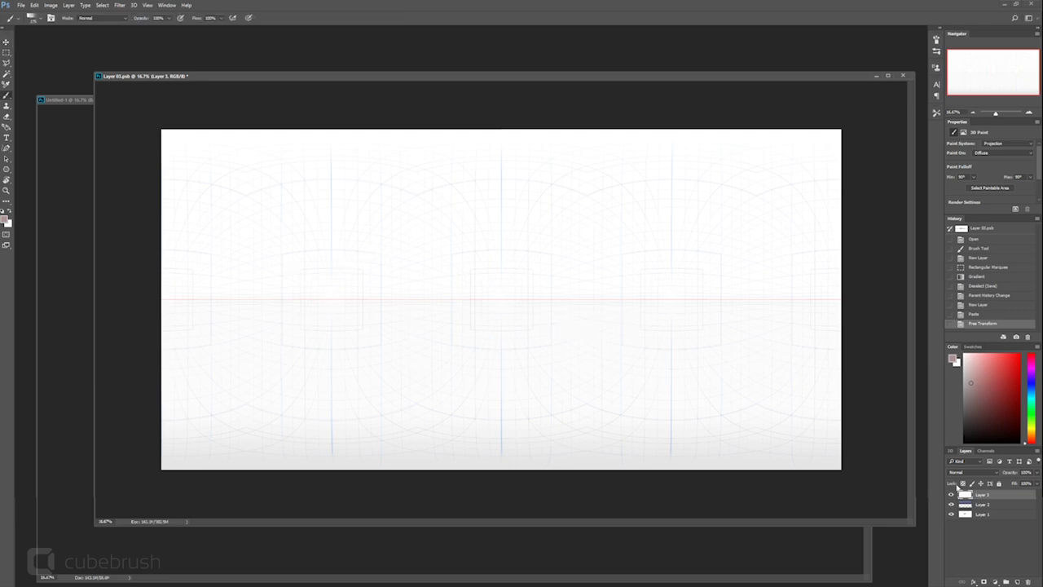
Step: Arrange the panorama and texture windows so both are accessible, and set the perspective grid layer's blend mode to Multiply
left_click_drag(542, 77, 456, 139)
left_click(412, 105)
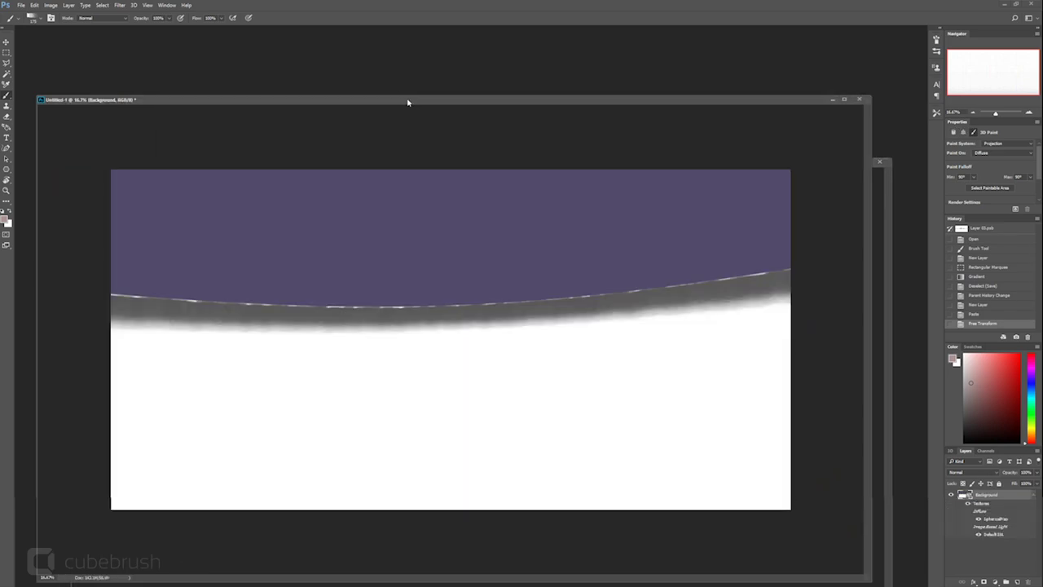
left_click_drag(465, 102, 452, 68)
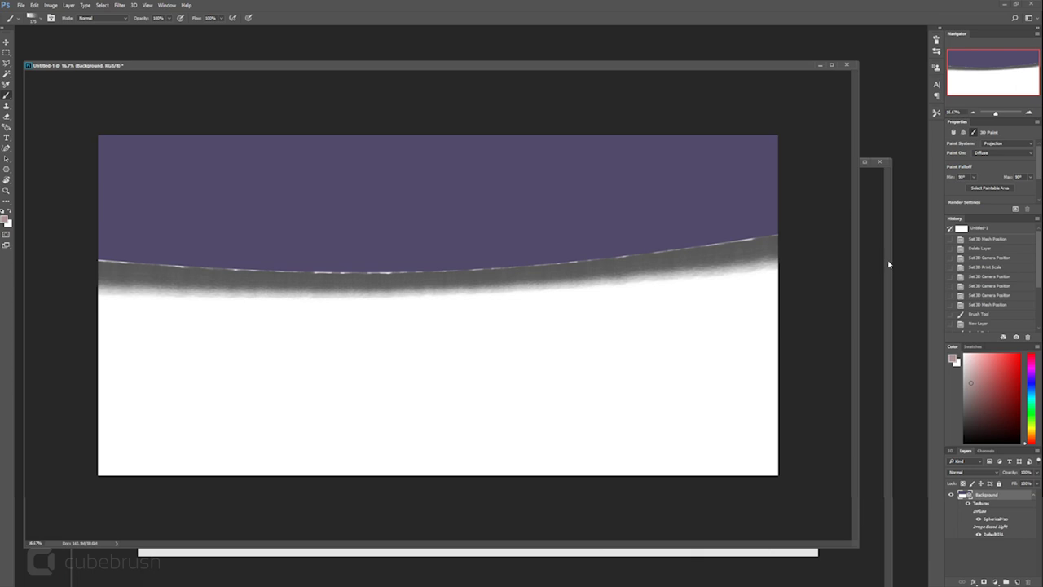
left_click(888, 264)
left_click_drag(575, 168, 590, 105)
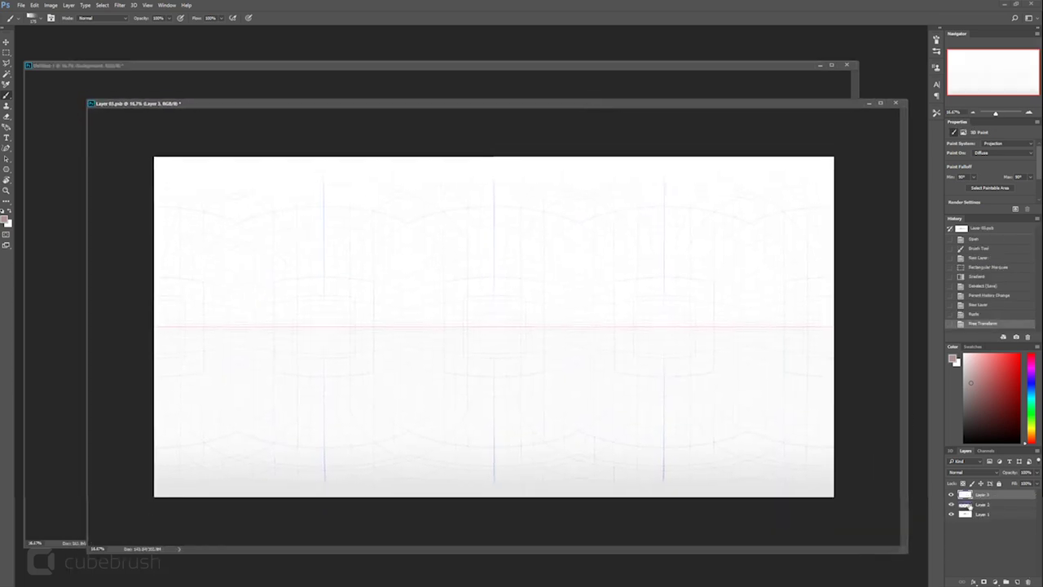
left_click(996, 475)
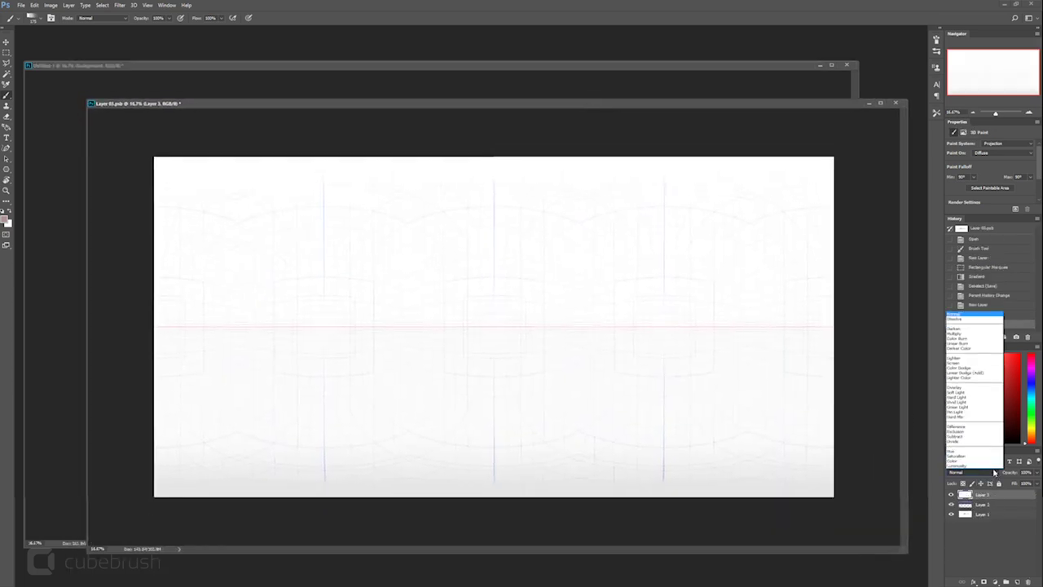
left_click(974, 335)
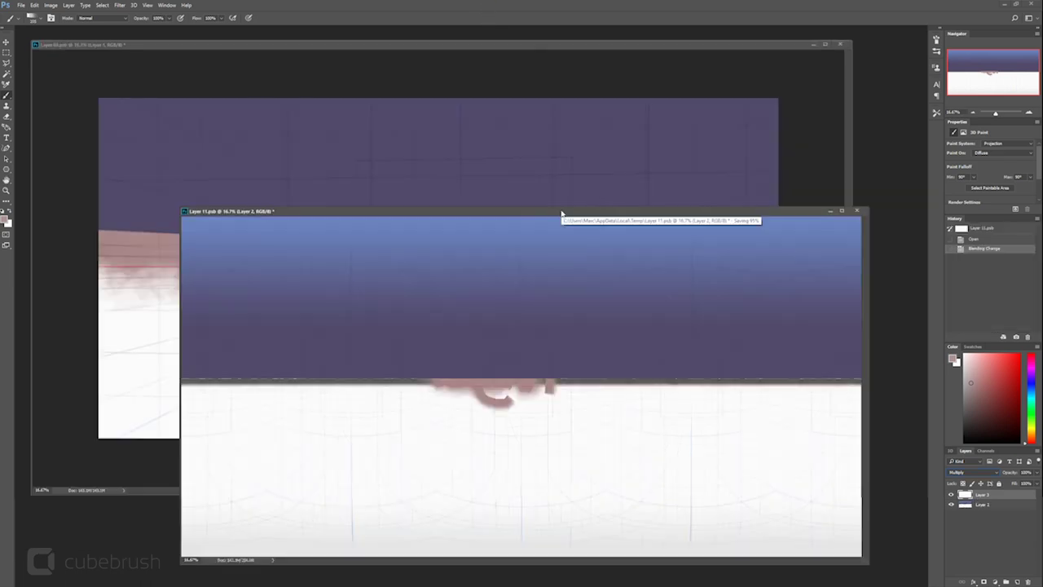
Step: Reposition the texture window and toggle the grid layer's visibility to compare the image with and without it
mouse_move(559, 216)
left_mouse_down()
mouse_move(568, 279)
mouse_move(571, 200)
left_mouse_up()
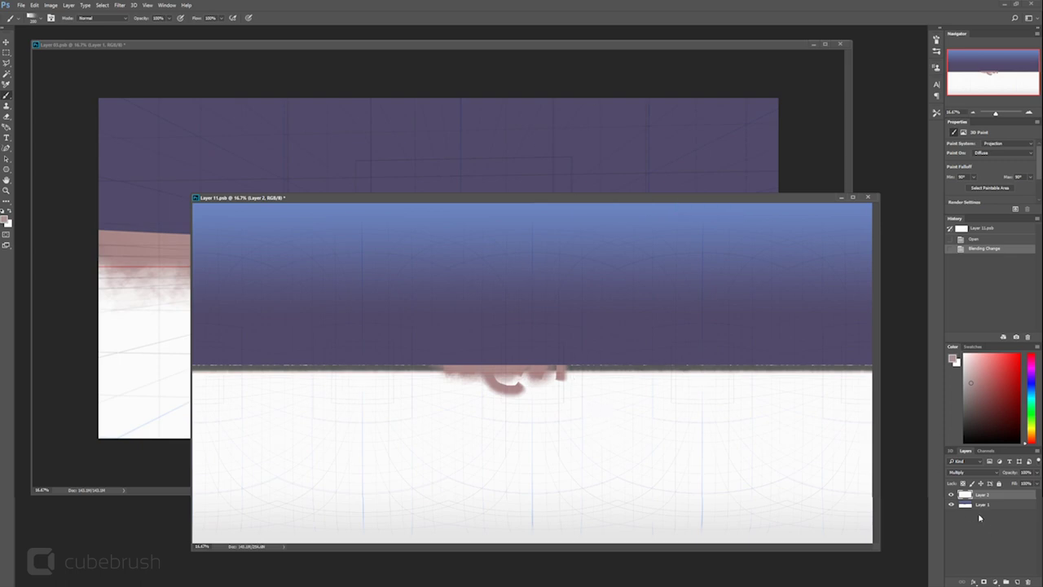
left_click(951, 495)
left_click(951, 495)
left_click_drag(561, 200, 540, 212)
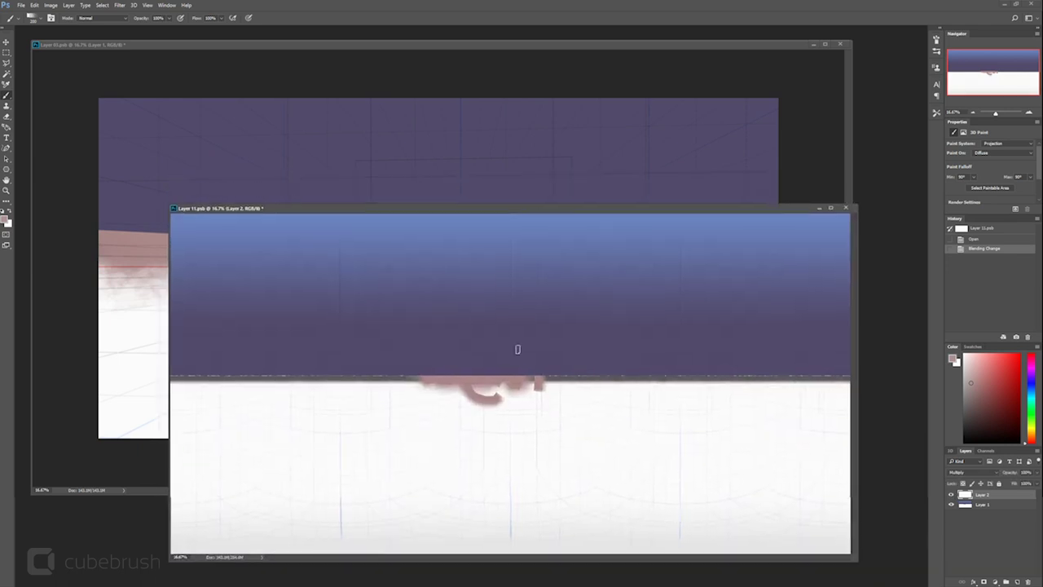
Step: Try a zigzag brush stroke across the horizon on the grid layer and save the texture document
mouse_move(552, 384)
left_mouse_down()
mouse_move(533, 356)
mouse_move(509, 381)
mouse_move(449, 373)
left_mouse_up()
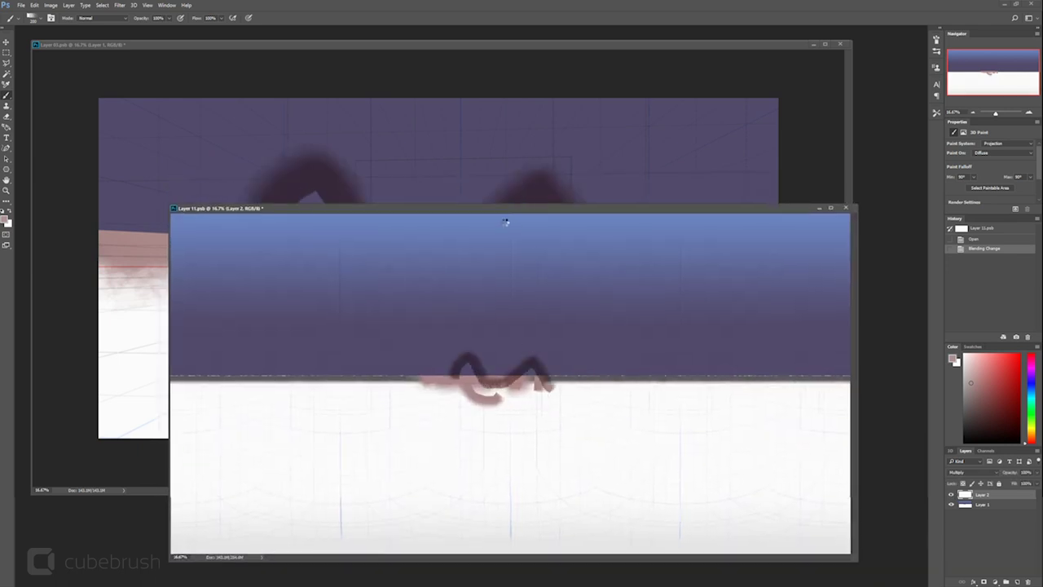
key("ctrl+s")
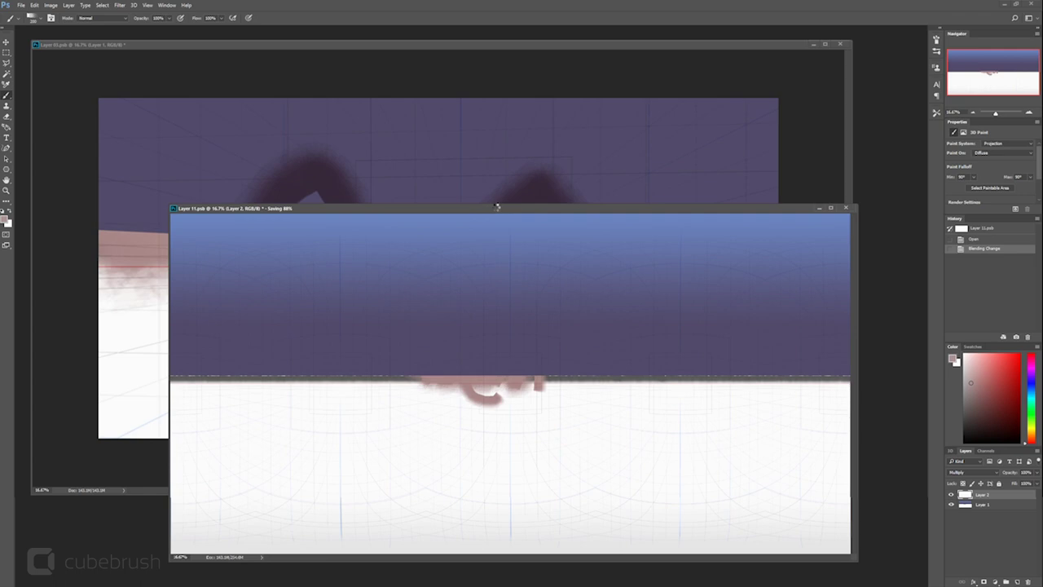
left_click_drag(496, 209, 506, 242)
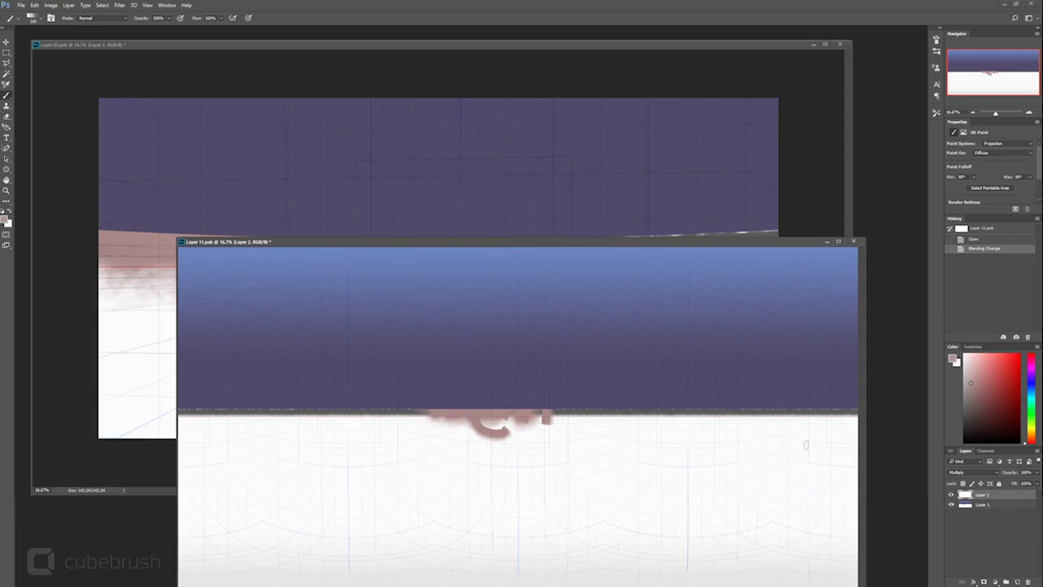
left_click(951, 496)
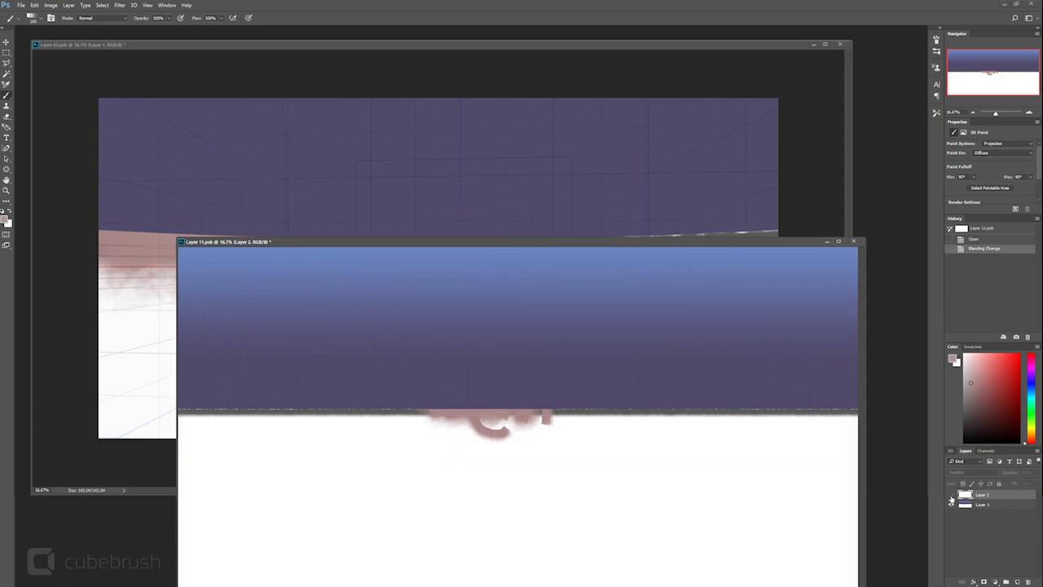
left_click(951, 496)
Step: Rotate the panorama's Current View camera sideways along the horizon to an area without dusty-pink strokes
left_click(779, 194)
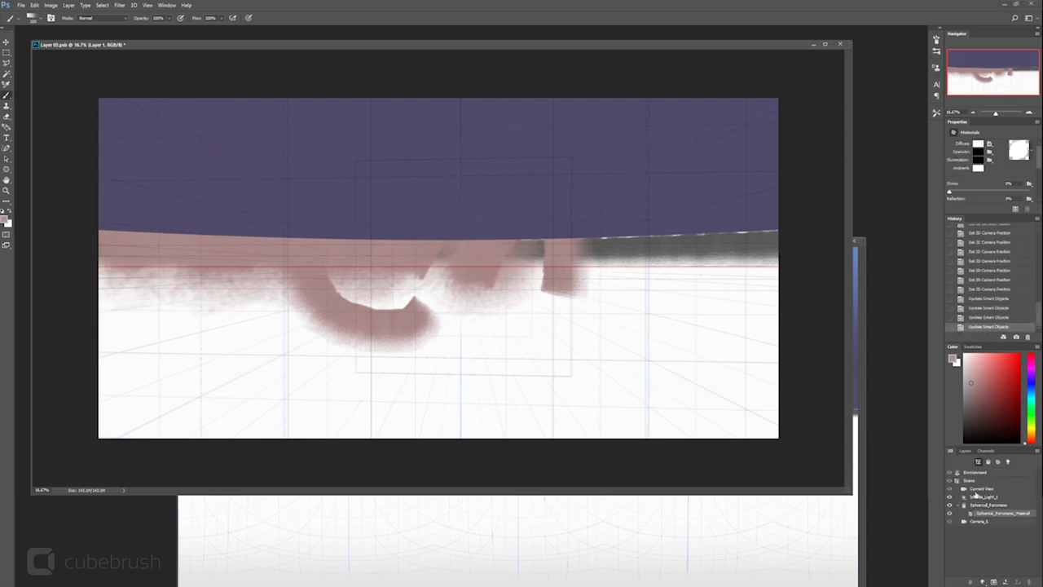
left_click(981, 488)
key("v")
mouse_move(529, 302)
left_mouse_down()
mouse_move(690, 272)
mouse_move(731, 284)
left_mouse_up()
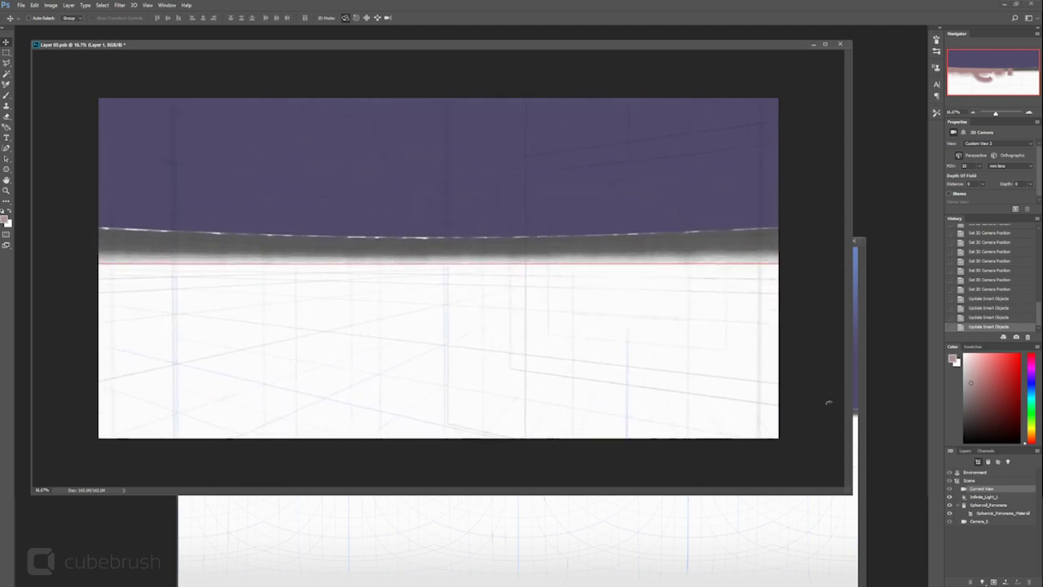
left_click_drag(731, 285, 731, 284)
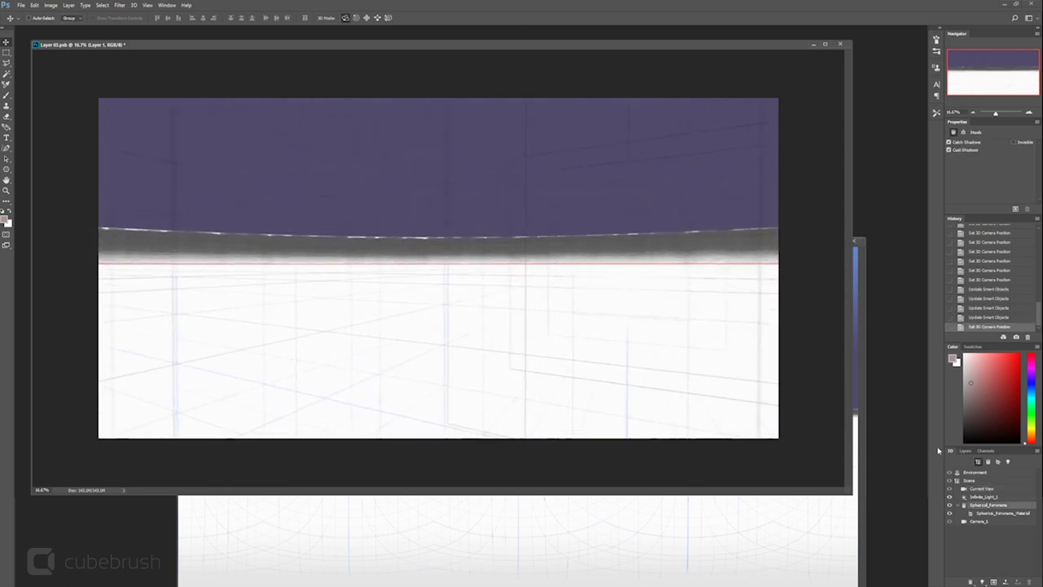
left_click(981, 490)
Step: Add a new layer above the panorama and sketch a box's two base edges and near vertical edge in dark grey along the grid
left_click(966, 450)
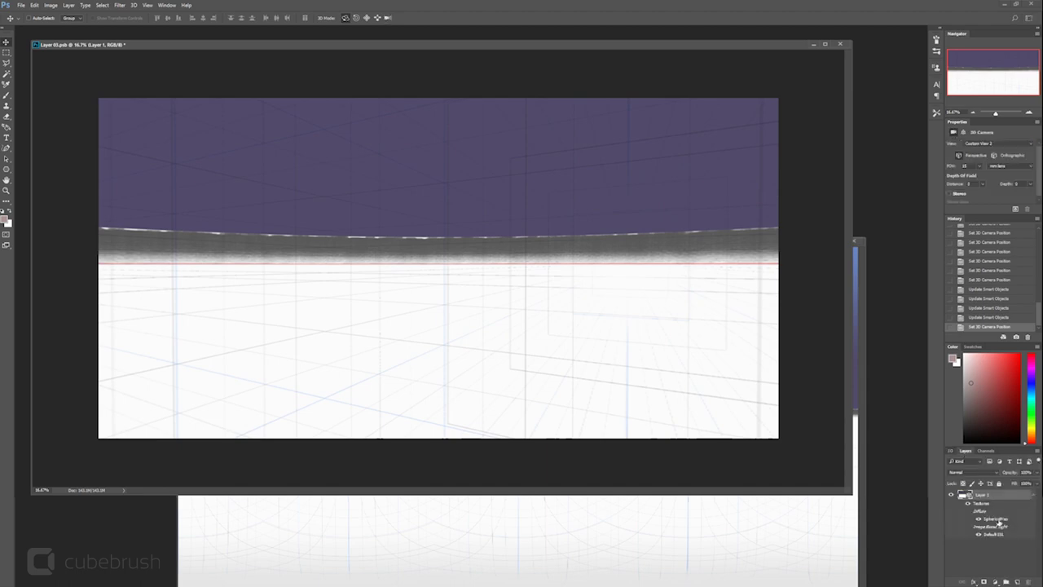
left_click(1017, 581)
left_click_drag(969, 412, 963, 419)
key("b")
left_click_drag(446, 343, 524, 305)
key("ctrl+z")
left_click_drag(444, 345, 524, 307)
left_click(444, 344)
left_click_drag(444, 345, 329, 331)
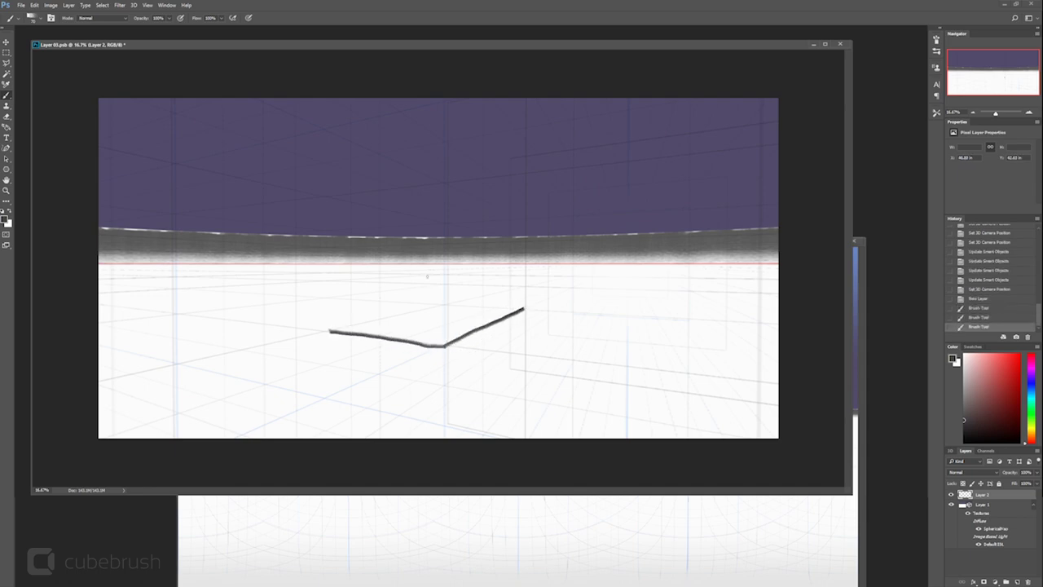
left_click_drag(444, 345, 445, 180)
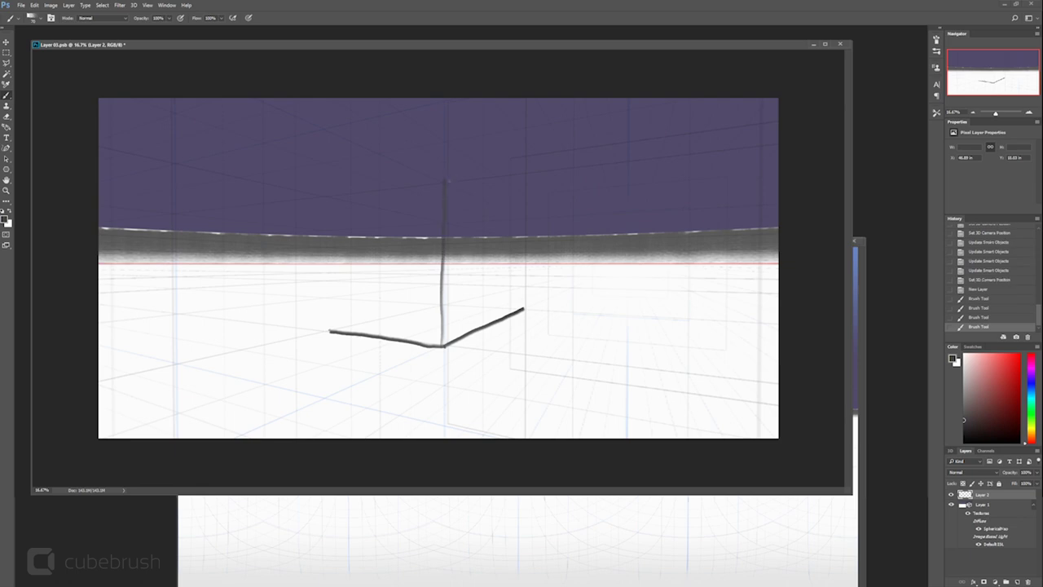
Step: Complete the box with its outer vertical and top edges, and shade the lower part of its wider face in soft grey
mouse_move(345, 192)
left_mouse_down()
mouse_move(329, 196)
mouse_move(330, 331)
left_mouse_up()
key("shift")
mouse_move(521, 221)
left_mouse_down()
mouse_move(526, 326)
mouse_move(523, 311)
left_mouse_up()
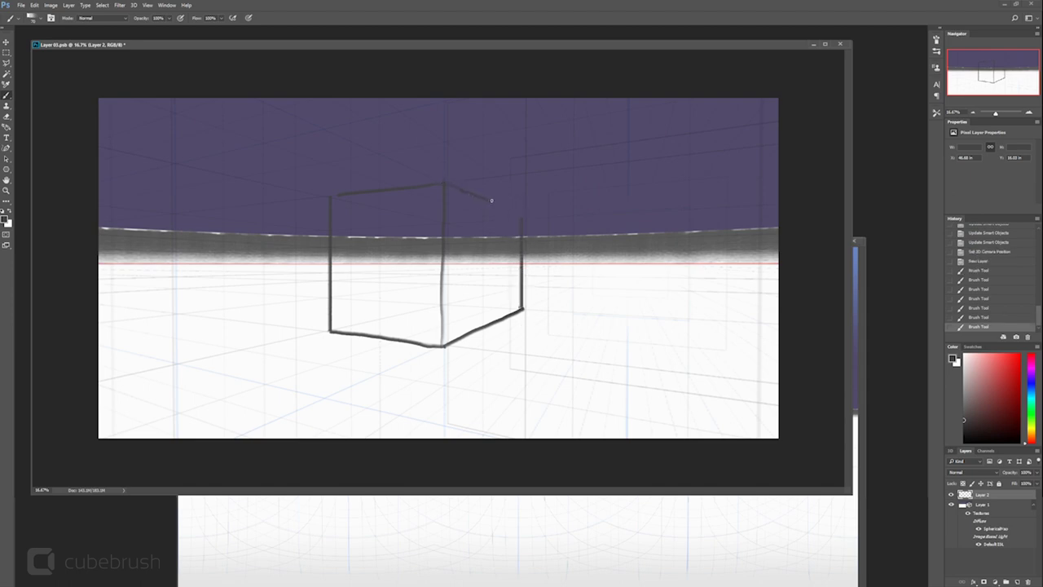
left_click(522, 218)
mouse_move(439, 334)
left_mouse_down()
mouse_move(334, 318)
mouse_move(338, 263)
mouse_move(372, 318)
mouse_move(446, 341)
left_mouse_up()
Step: Merge the box sketch down into the 3D panorama layer and rotate the view slightly around it
key("v")
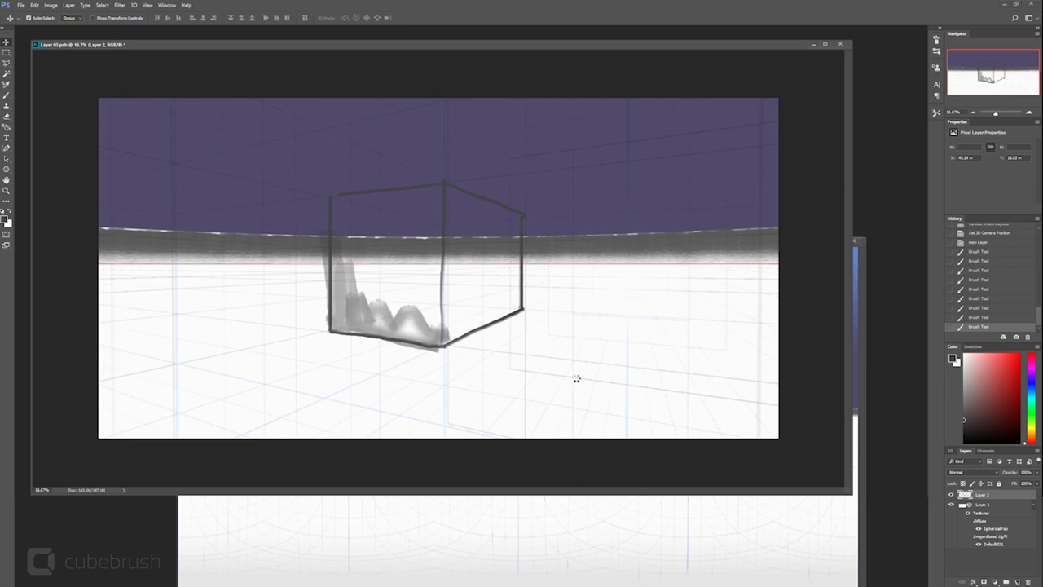
key("ctrl+e")
mouse_move(583, 373)
left_mouse_down()
mouse_move(715, 386)
mouse_move(760, 375)
mouse_move(580, 366)
mouse_move(508, 380)
mouse_move(579, 370)
mouse_move(383, 260)
mouse_move(428, 259)
mouse_move(310, 235)
mouse_move(340, 268)
mouse_move(387, 245)
mouse_move(356, 240)
left_mouse_up()
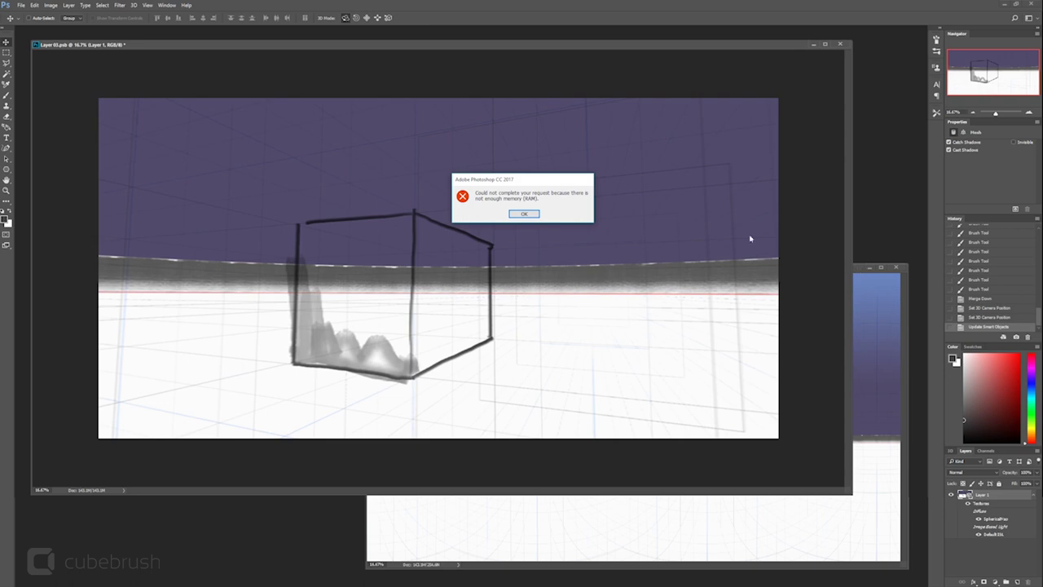
Step: Dismiss the memory error and clear the panorama document's history
left_click(523, 213)
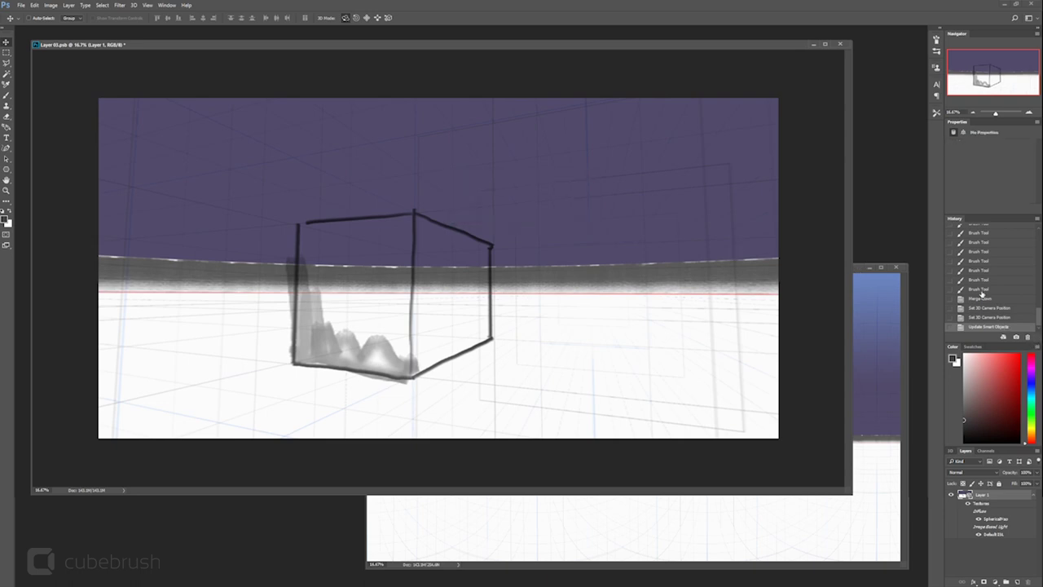
right_click(994, 326)
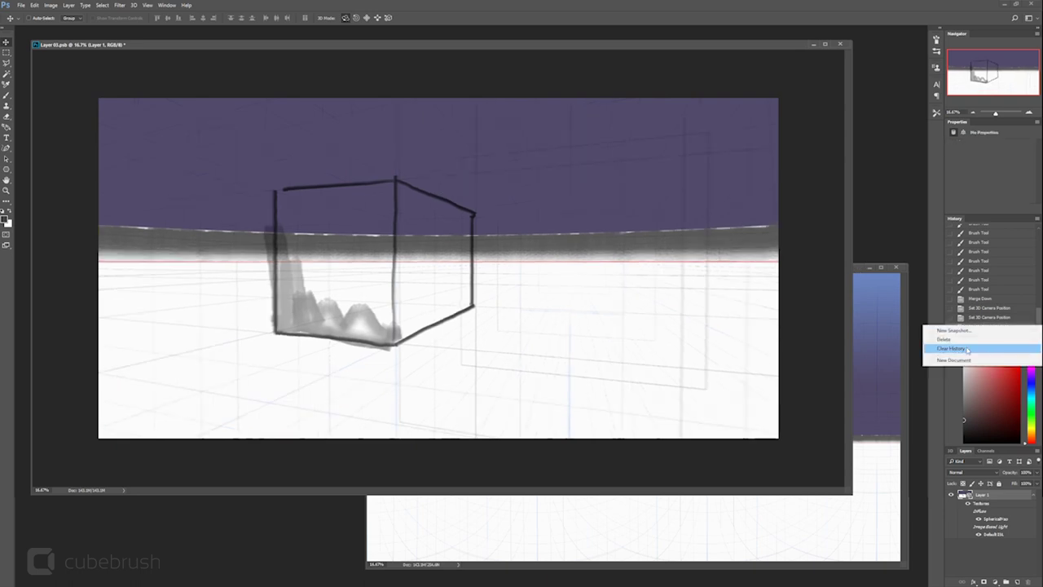
left_click(967, 349)
Step: Check which texture layer holds the projected box by selecting both layers and toggling the grid layer's visibility
mouse_move(857, 267)
left_mouse_down()
mouse_move(824, 225)
mouse_move(817, 291)
mouse_move(796, 257)
mouse_move(863, 280)
left_mouse_up()
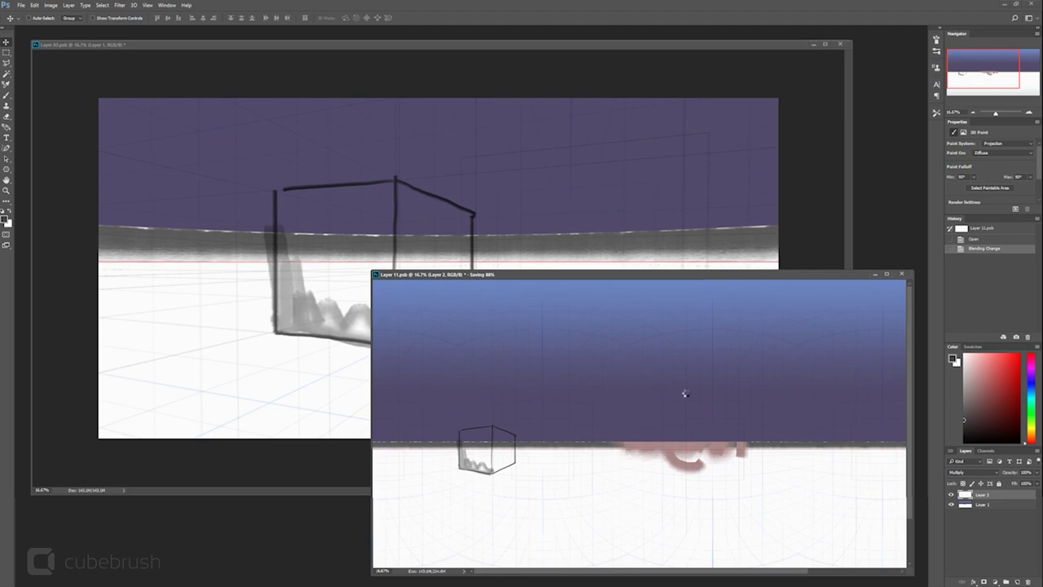
left_click(987, 503)
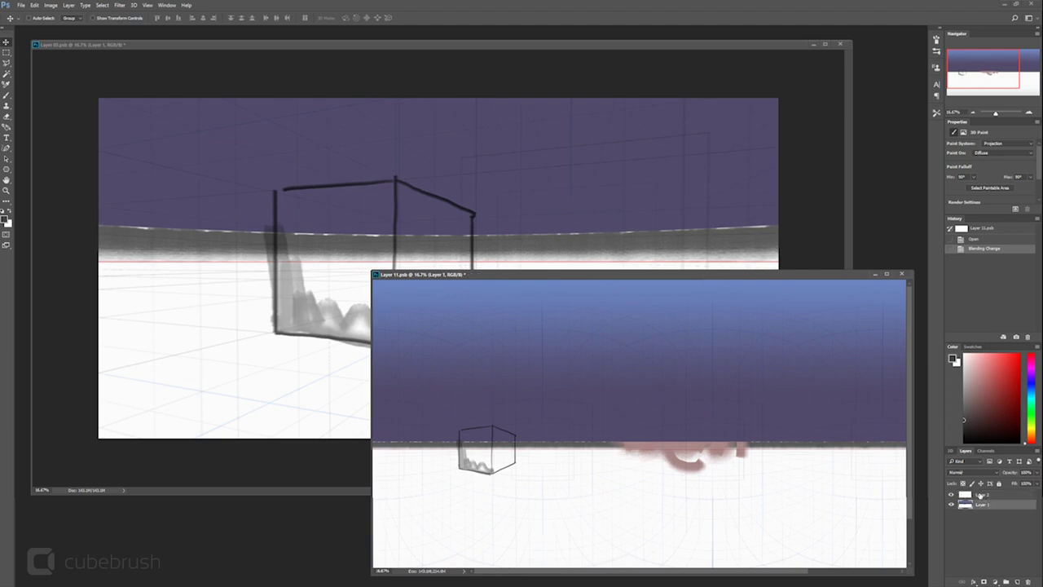
left_click(978, 496)
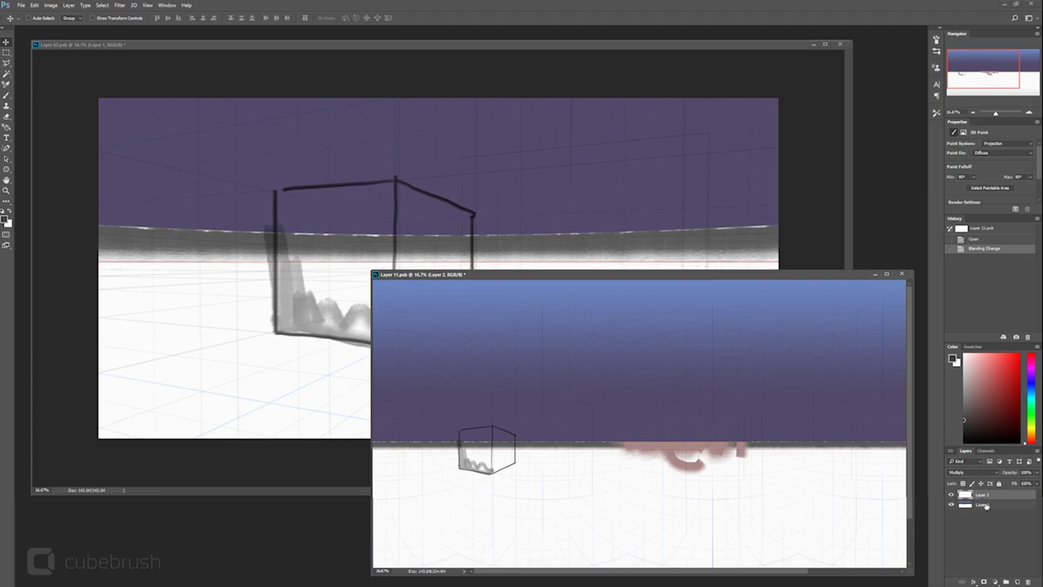
left_click(951, 495)
left_click(951, 495)
left_click_drag(643, 276, 633, 259)
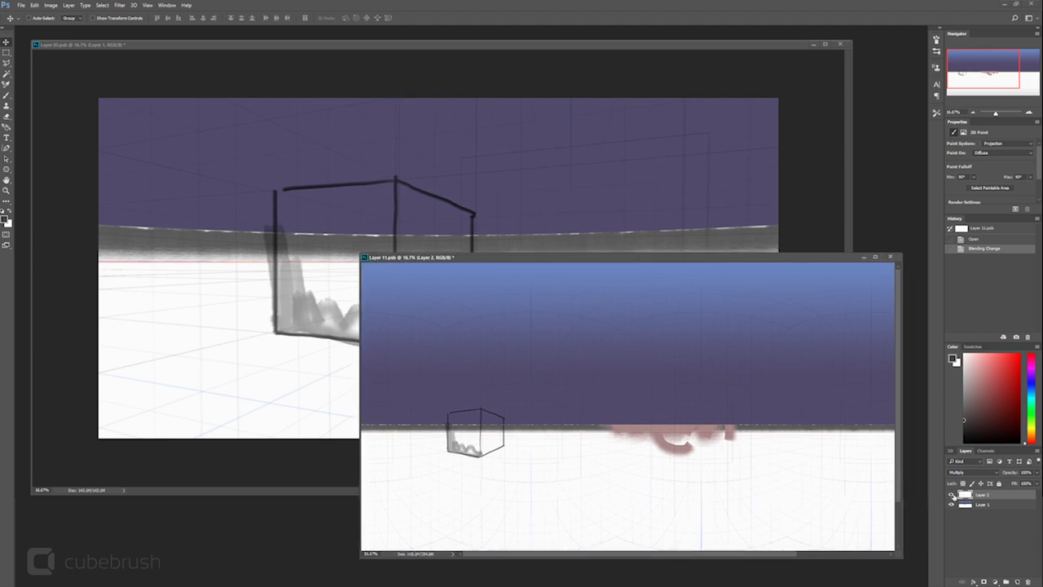
Step: Hide the grid layer in the texture document, add a new layer above it, and check the panorama
left_click(951, 494)
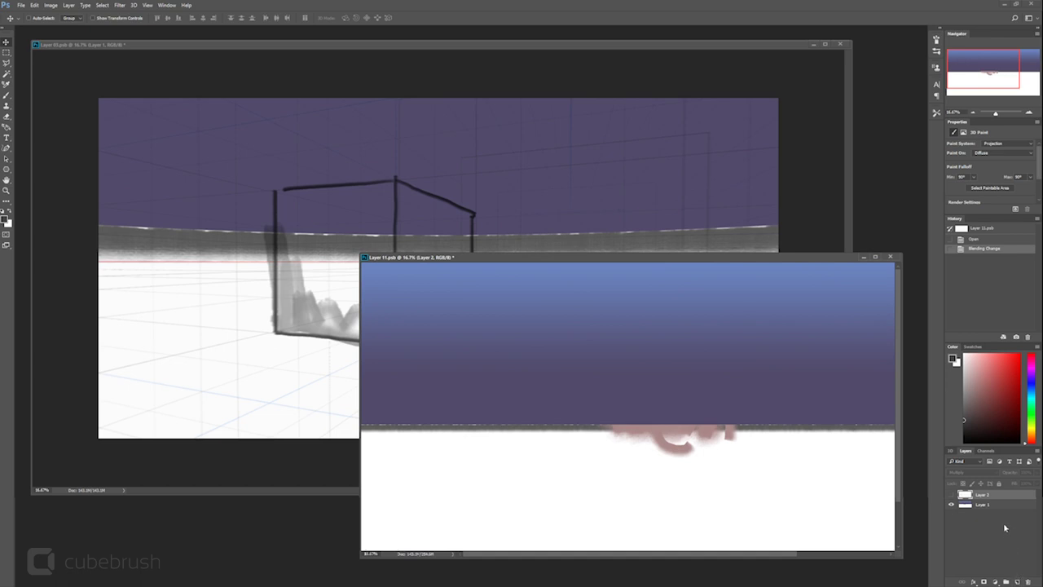
left_click(1017, 582)
left_click(552, 51)
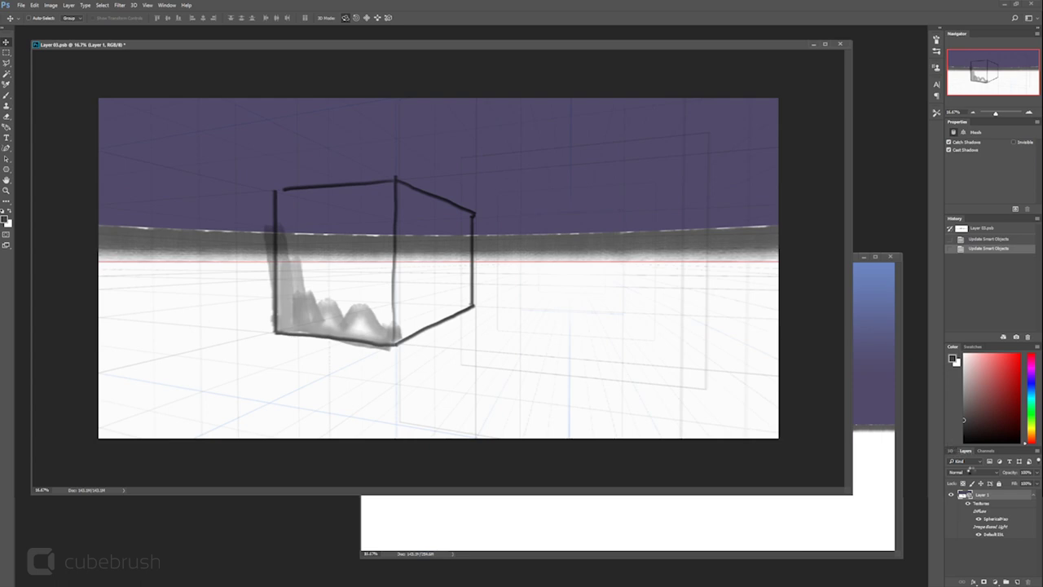
left_click(877, 269)
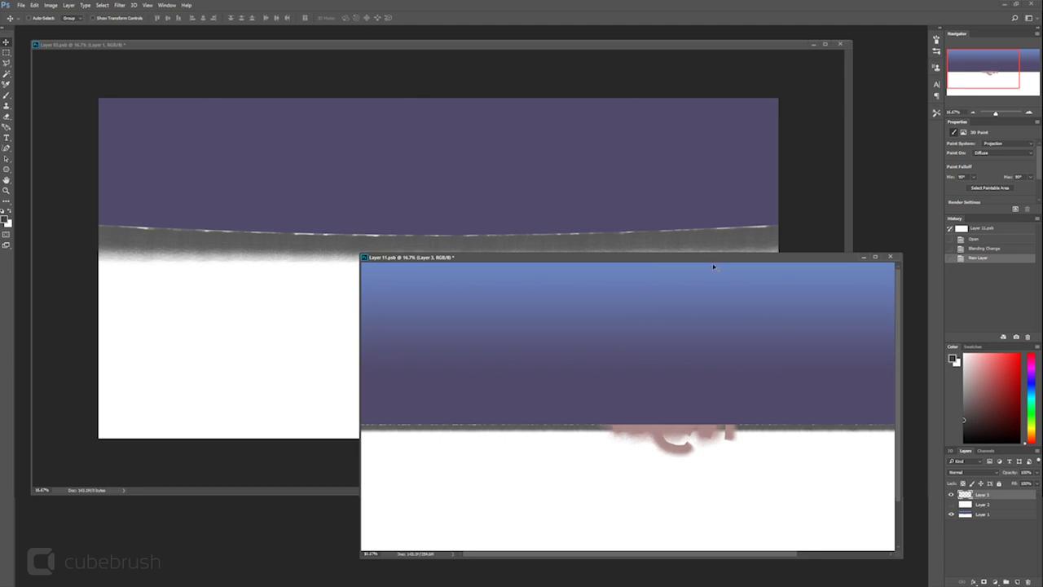
Step: Reposition and enlarge the texture window, and add another new layer at the top of the stack
left_click_drag(627, 258, 548, 198)
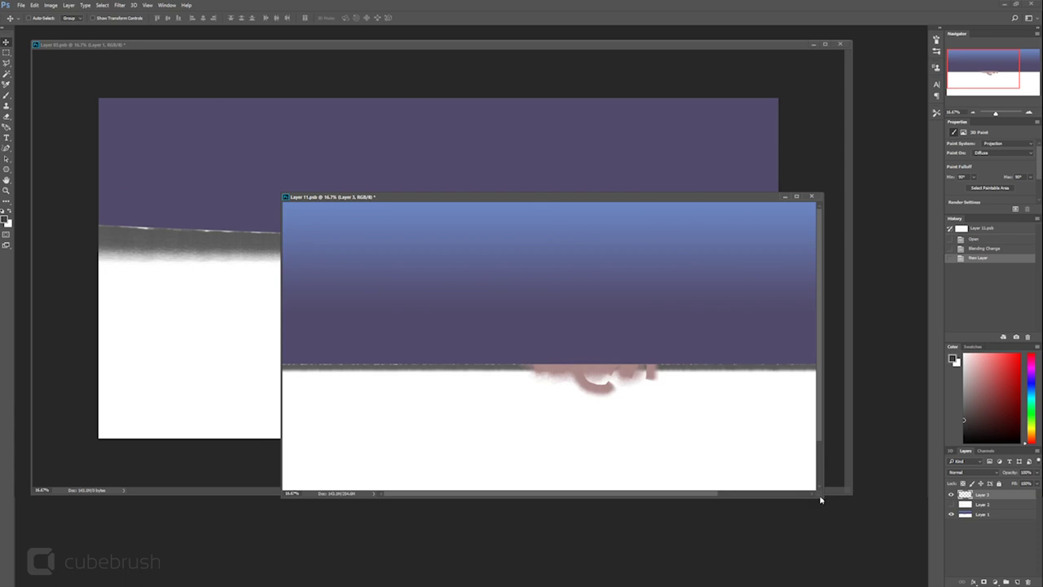
left_click_drag(821, 500, 925, 575)
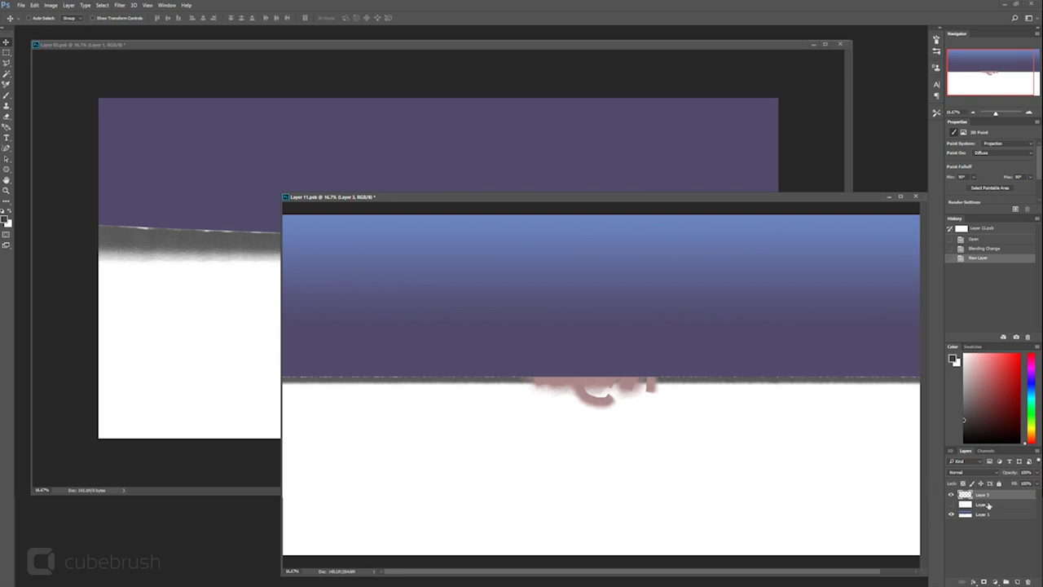
left_click(1017, 581)
Step: Review the panorama against its texture document and toggle the visibility of Layer 2
left_click(577, 45)
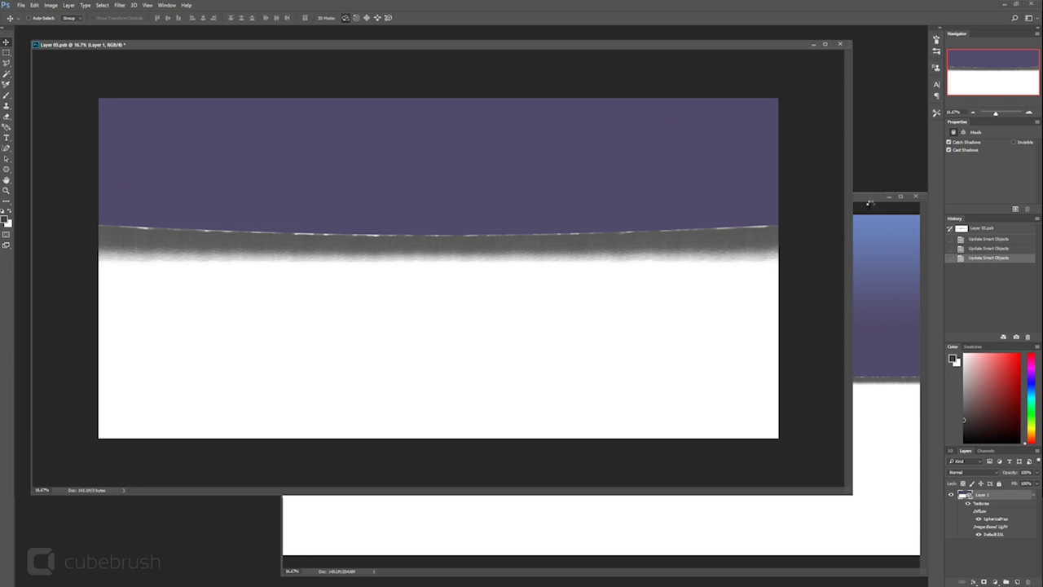
left_click(531, 549)
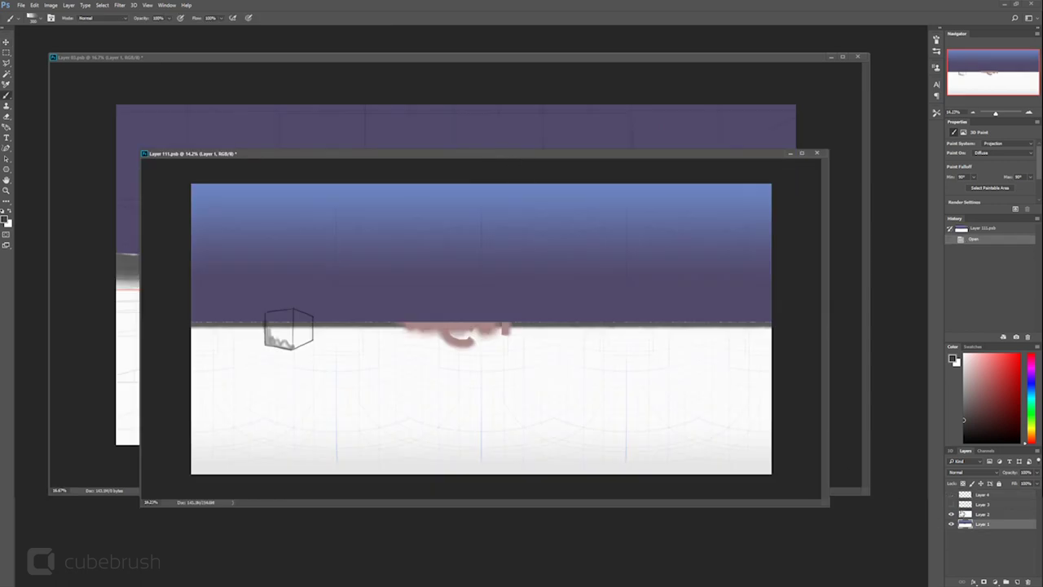
left_click(950, 515)
mouse_move(470, 158)
left_mouse_down()
mouse_move(450, 207)
mouse_move(464, 158)
left_mouse_up()
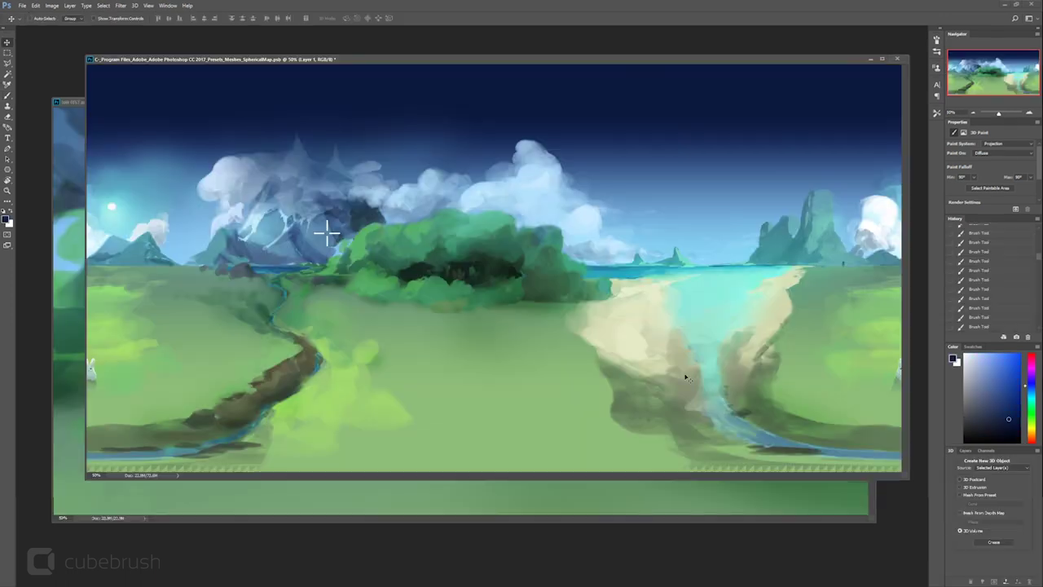
Step: Examine the finished landscape's flat spherical map close up, from the river and forest across to the beach and sea rocks
scroll(326, 232, "up", 1)
left_click_drag(272, 221, 408, 151)
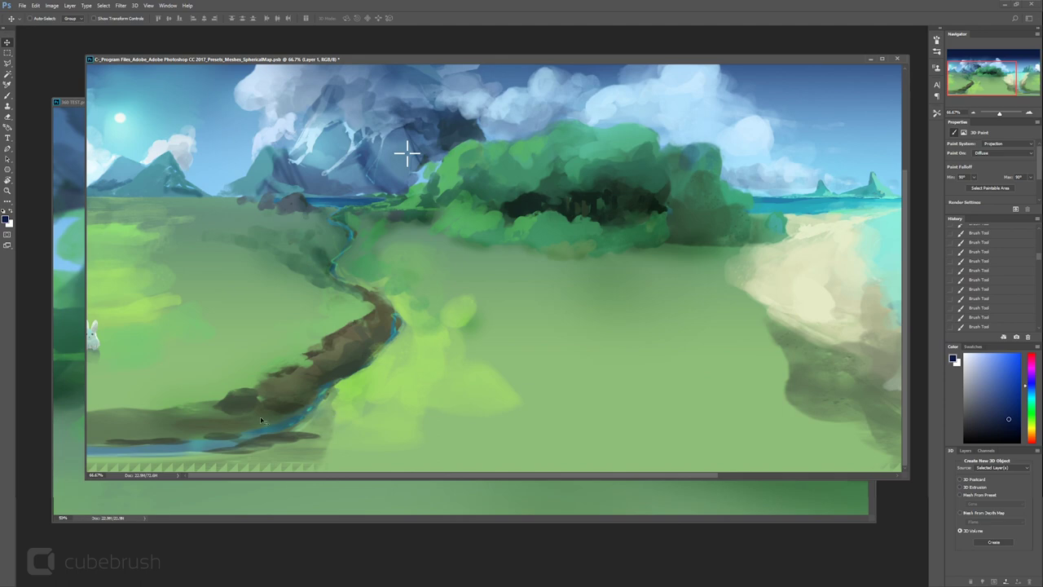
left_click_drag(406, 152, 135, 152)
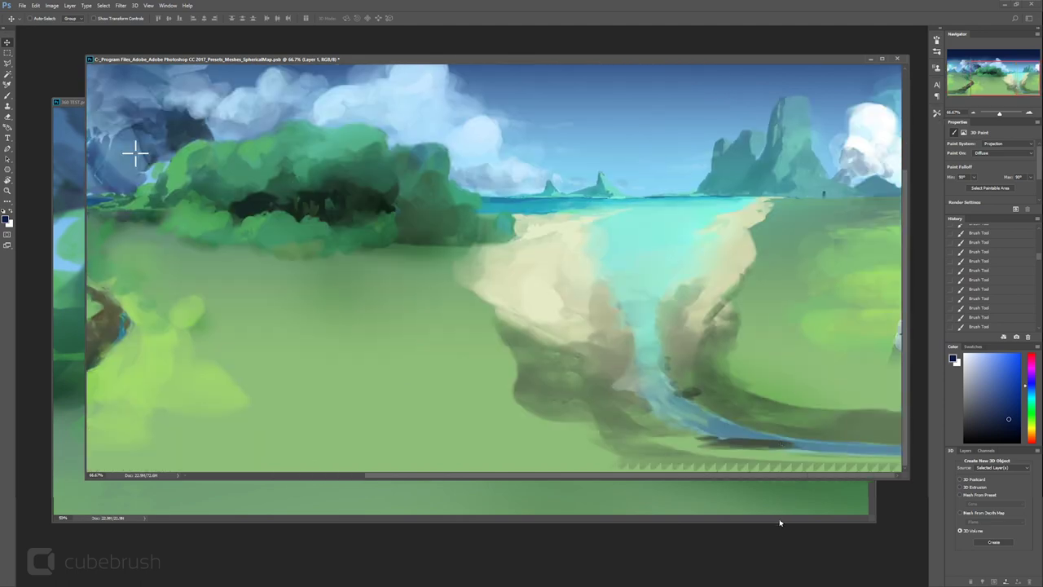
scroll(326, 226, "down", 2)
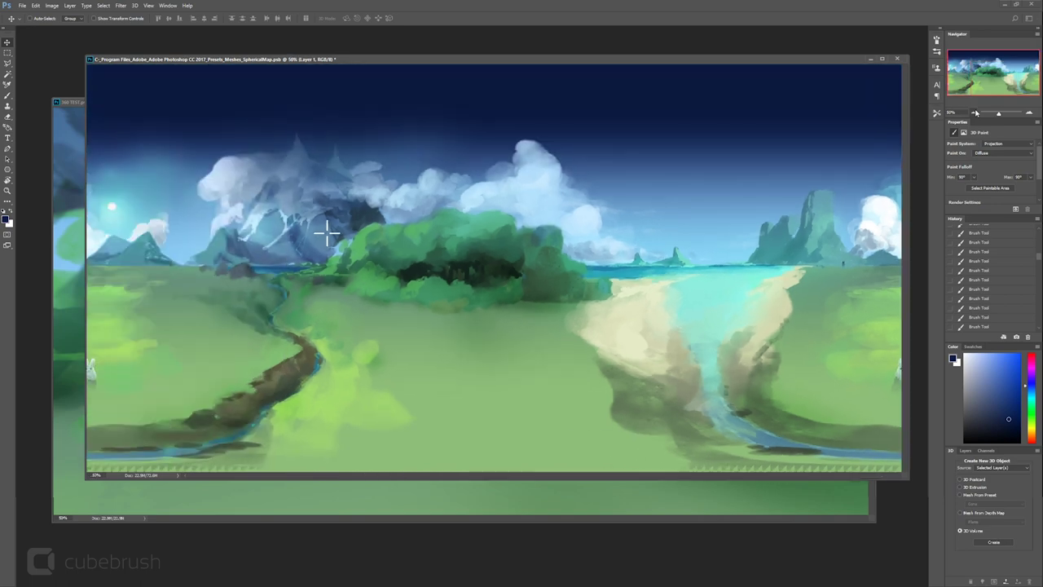
Step: Switch to the 360 TEST document, enter full-screen mode, and tilt its Current View camera up toward the clouds
left_click(774, 524)
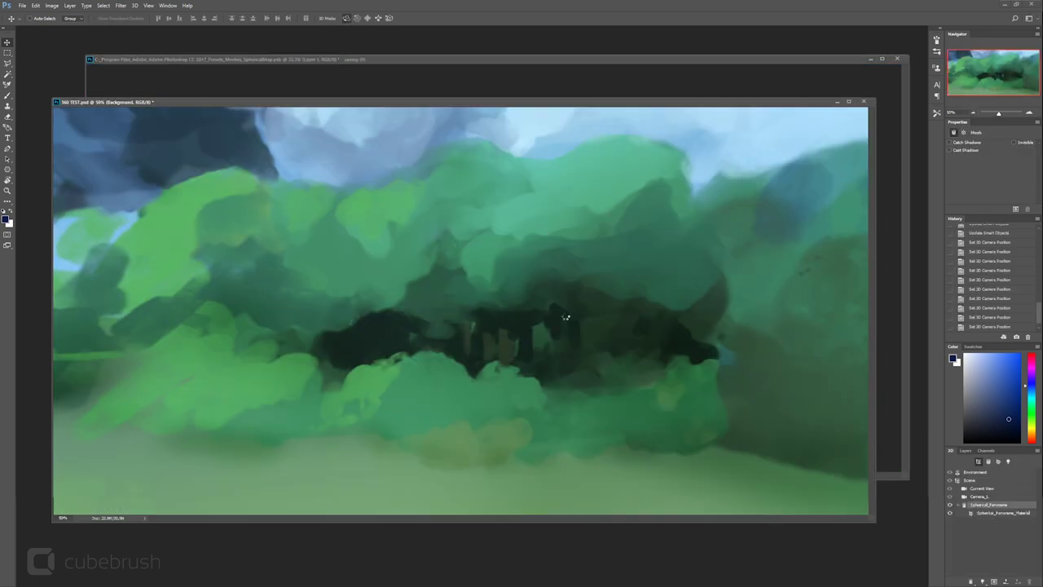
left_click(982, 488)
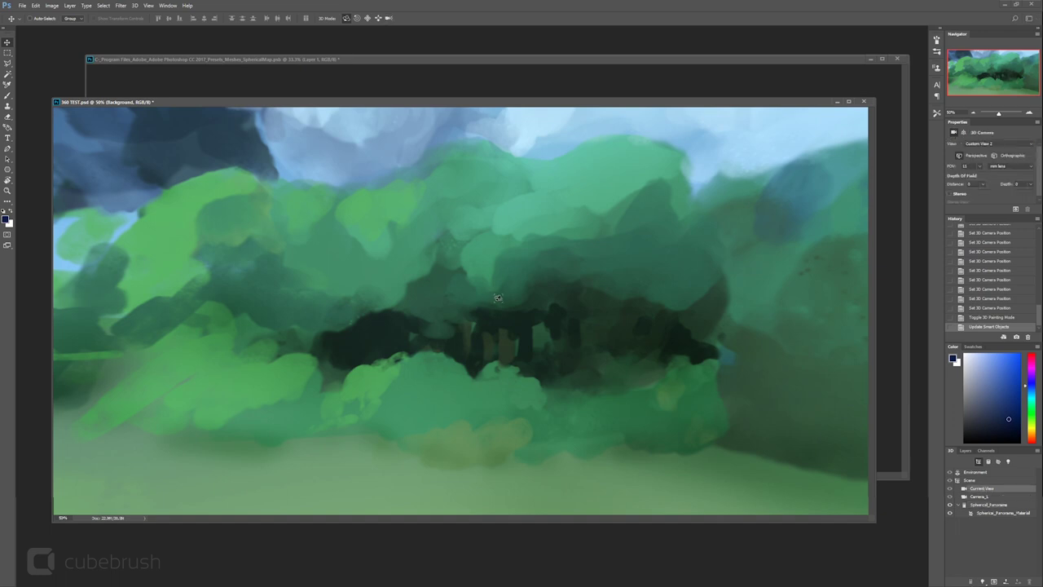
key("f")
left_click_drag(505, 297, 607, 237)
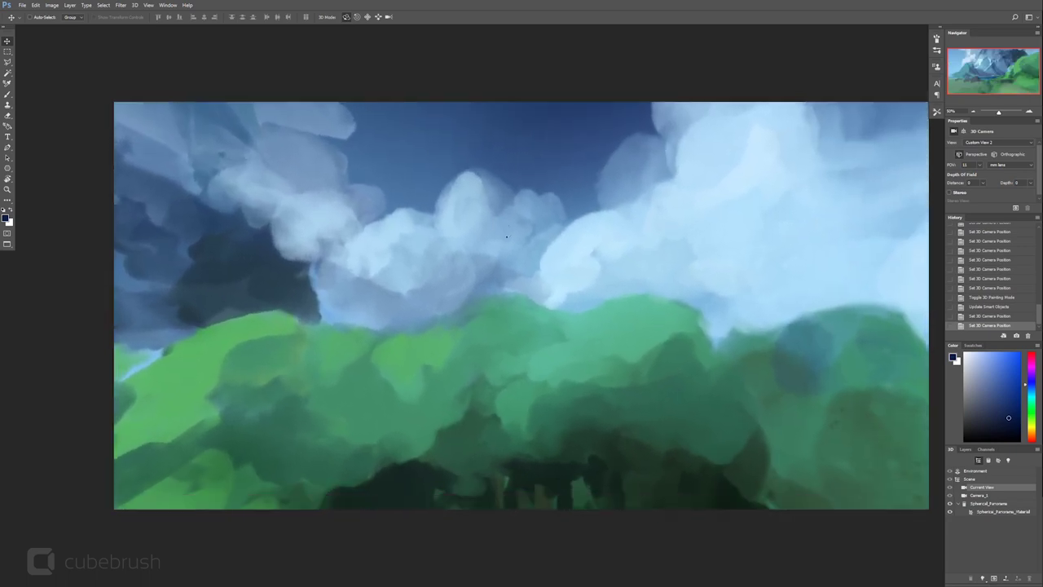